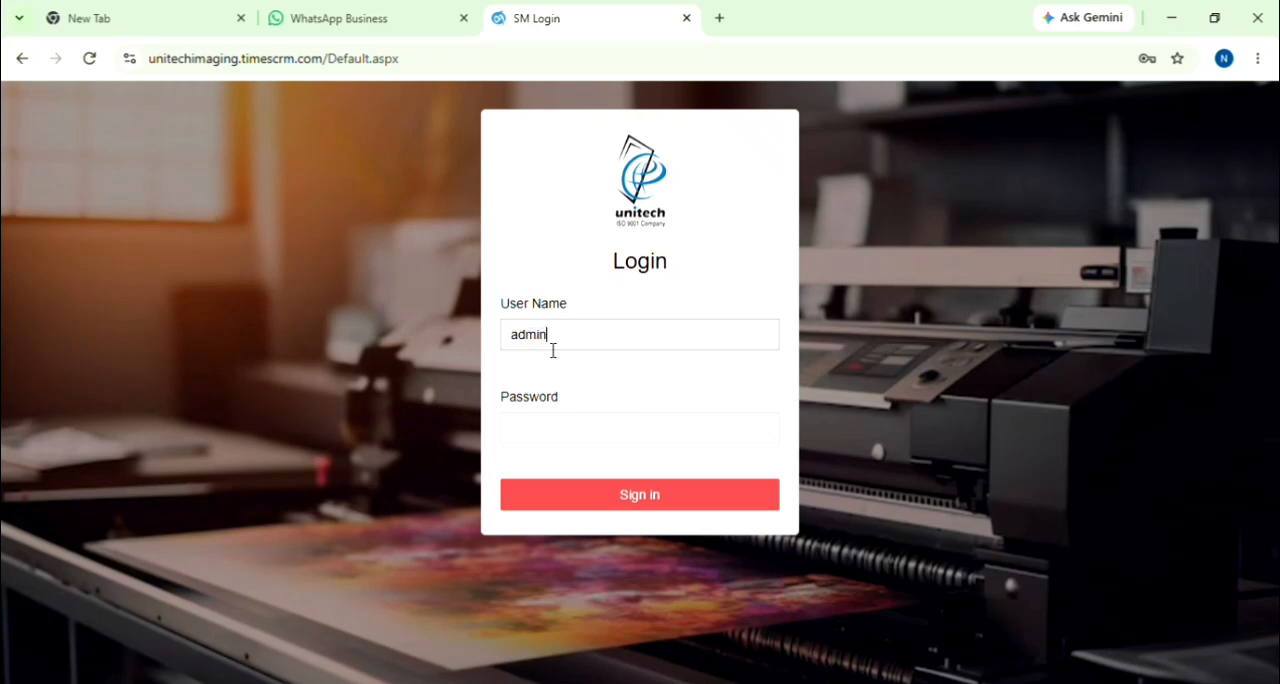
# Step: Sign in as admin with the account password and open the Sales Dashboard
pyautogui.click(549, 432)
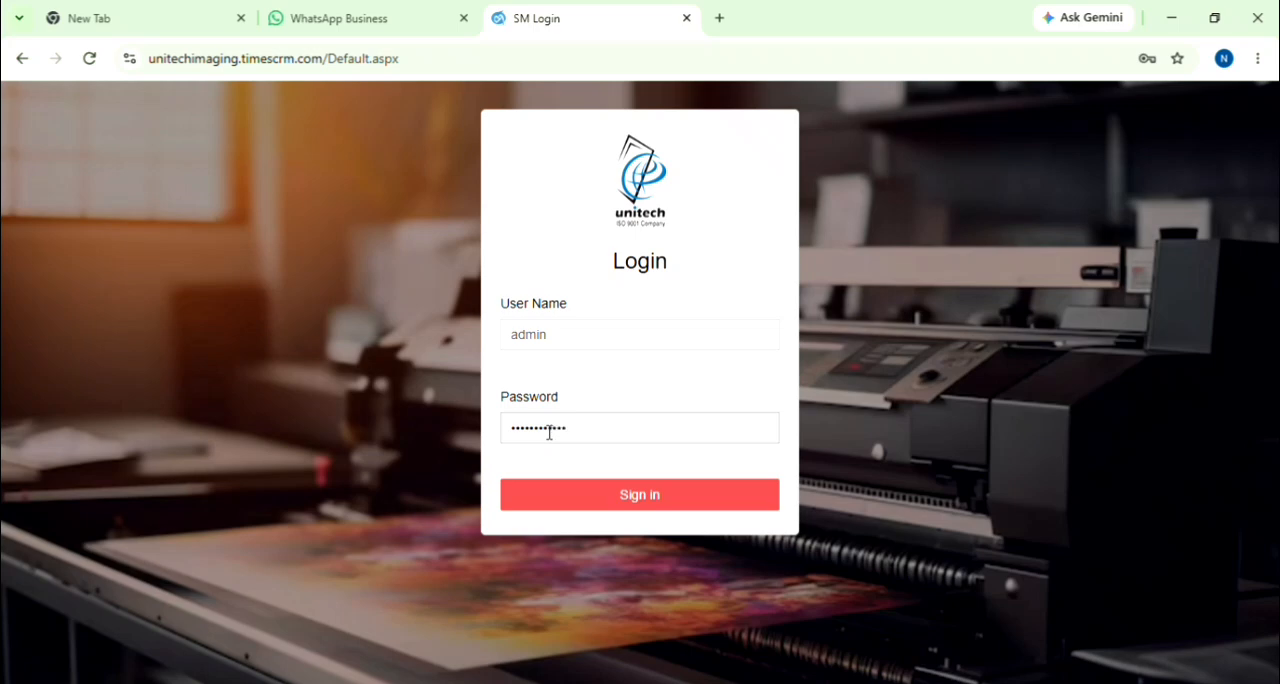
pyautogui.click(607, 505)
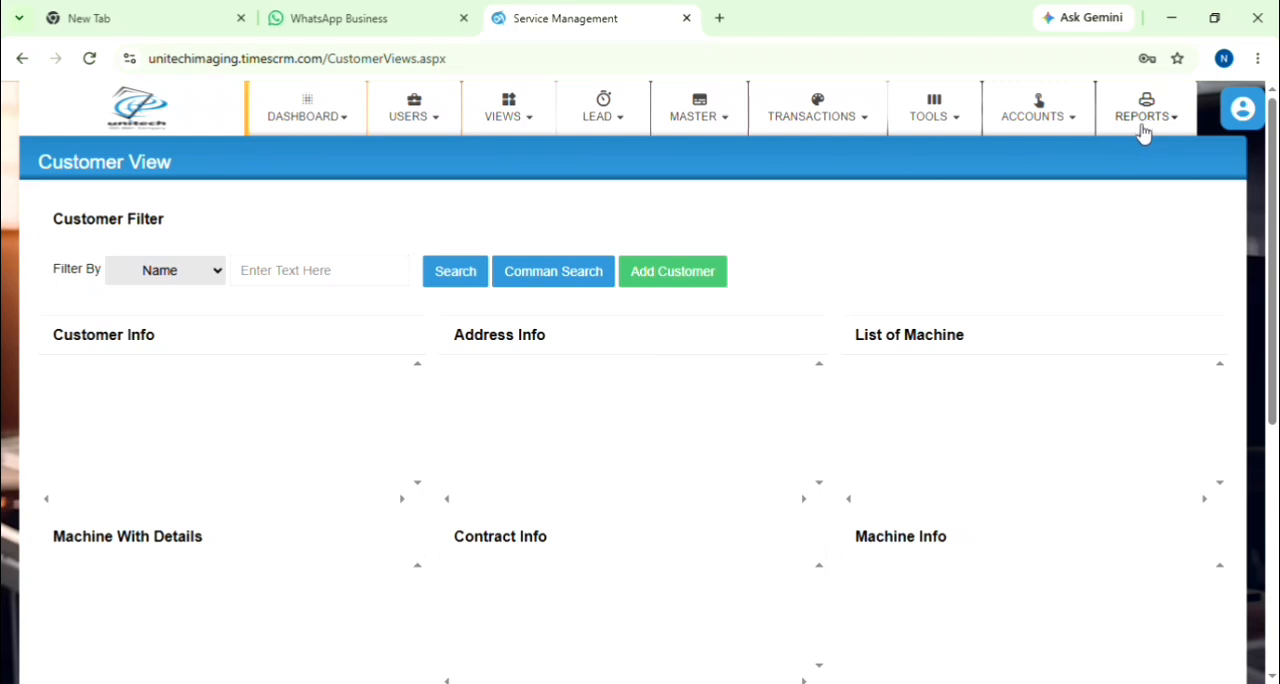
pyautogui.click(326, 130)
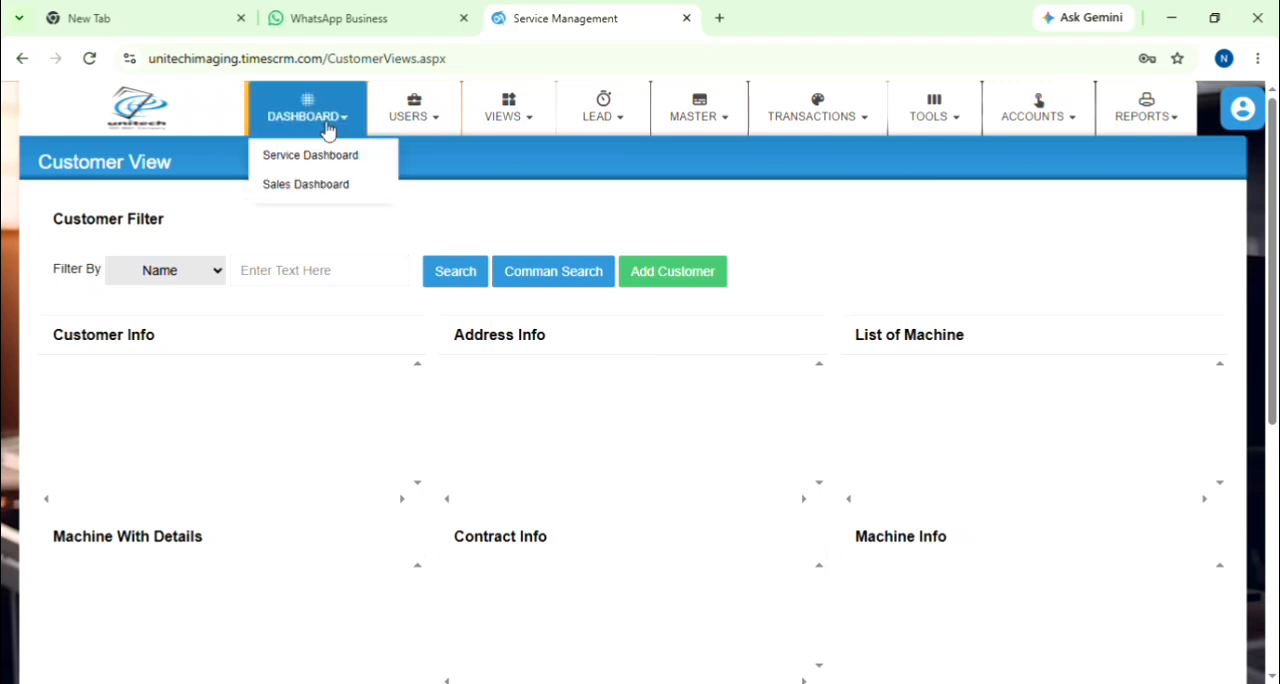
pyautogui.click(285, 196)
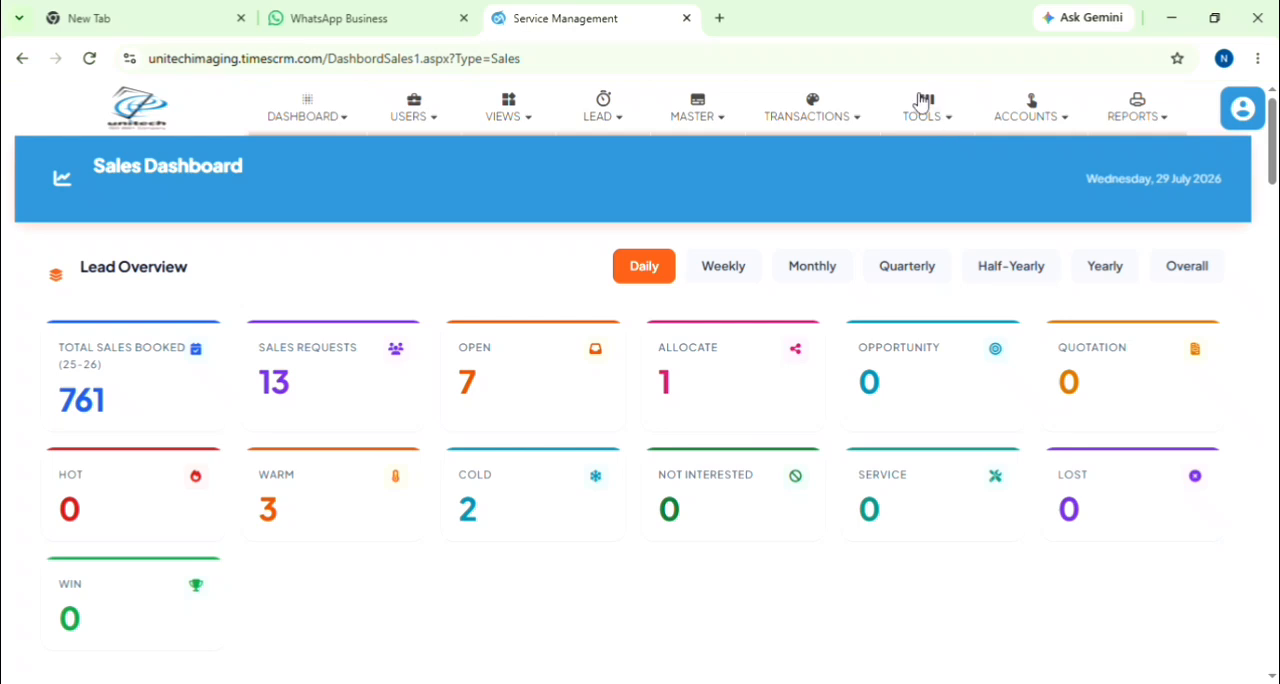
# Step: Review the lead overview for the weekly, monthly, quarterly, half-yearly and yearly periods
pyautogui.click(738, 273)
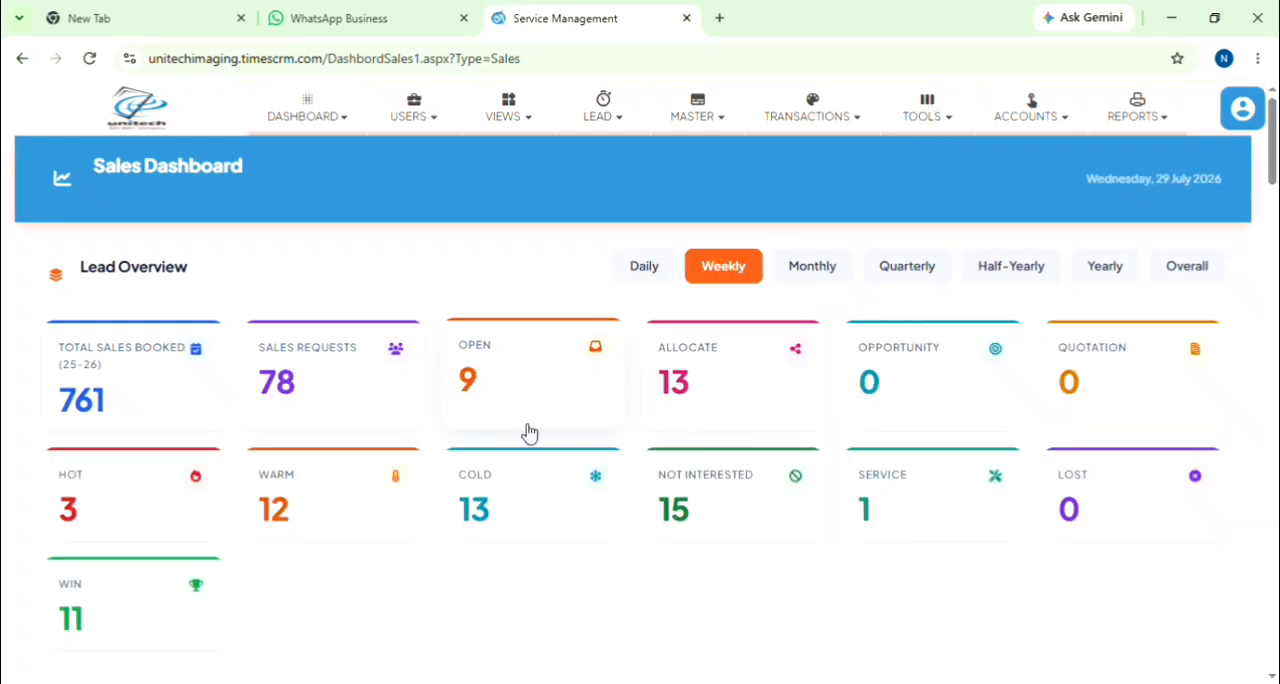
pyautogui.click(813, 274)
pyautogui.click(908, 280)
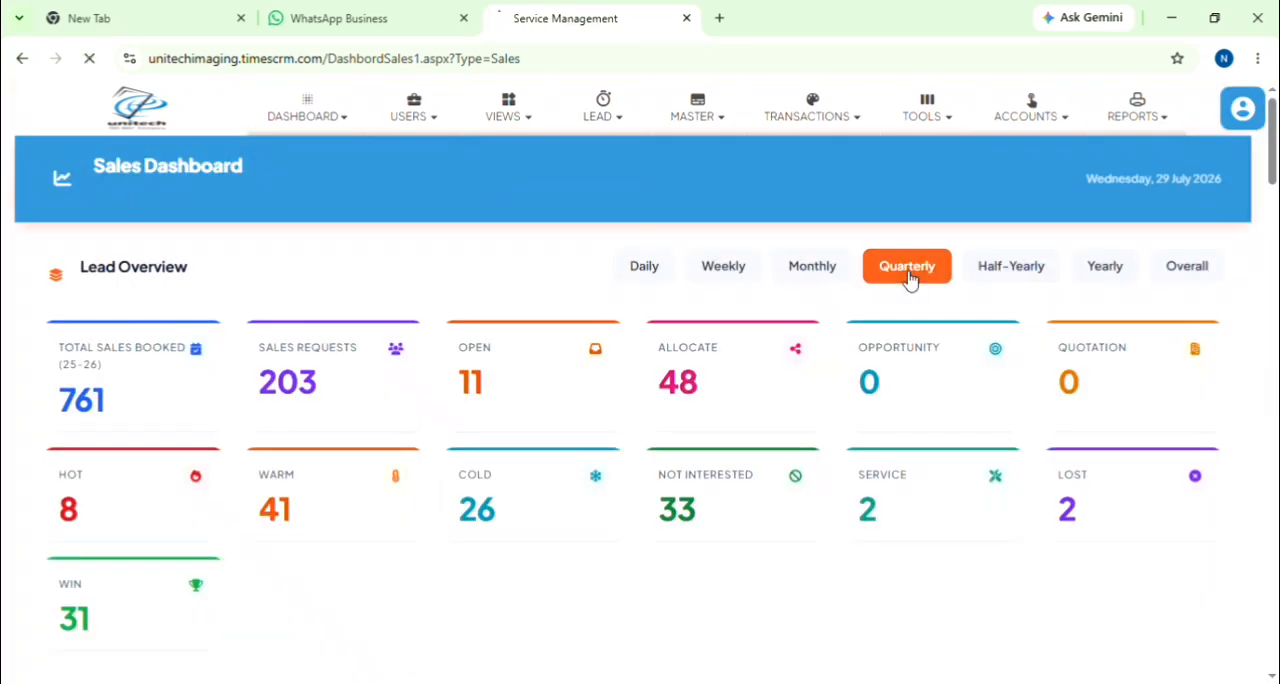
pyautogui.click(1011, 279)
pyautogui.click(1128, 274)
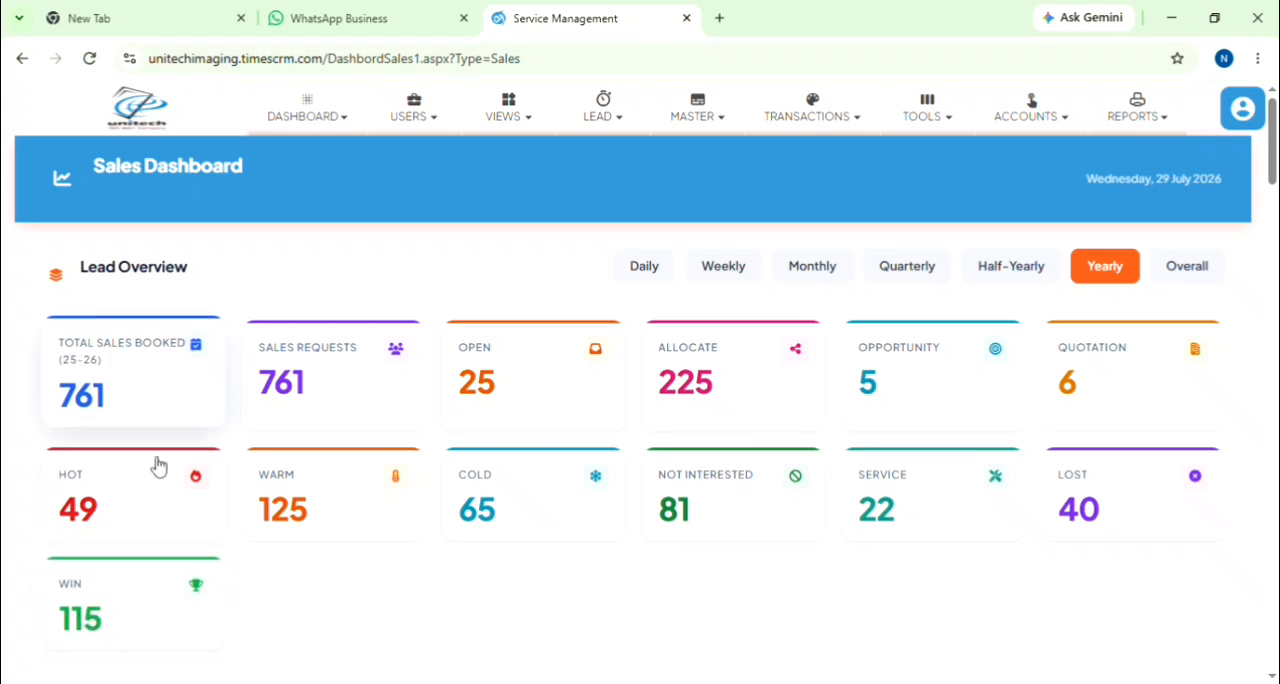
# Step: View the yearly Win, Open and Allocate lead lists in turn, returning to the Sales Dashboard after each
pyautogui.click(115, 617)
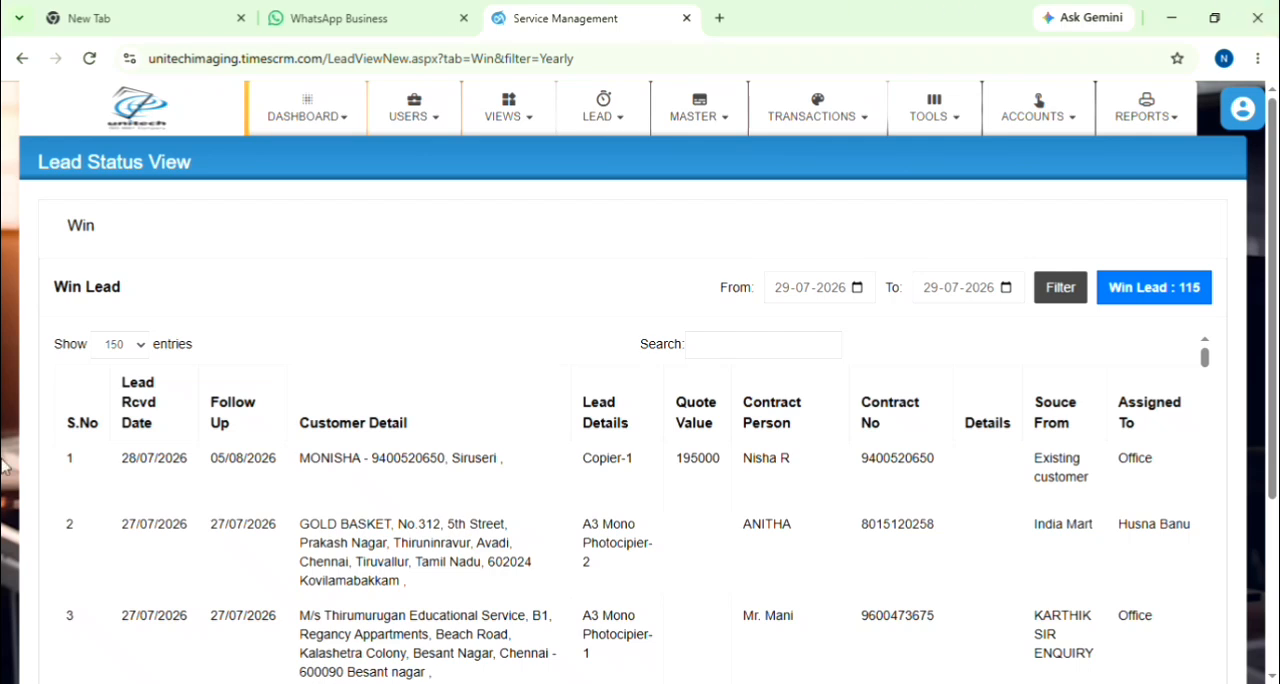
pyautogui.click(20, 59)
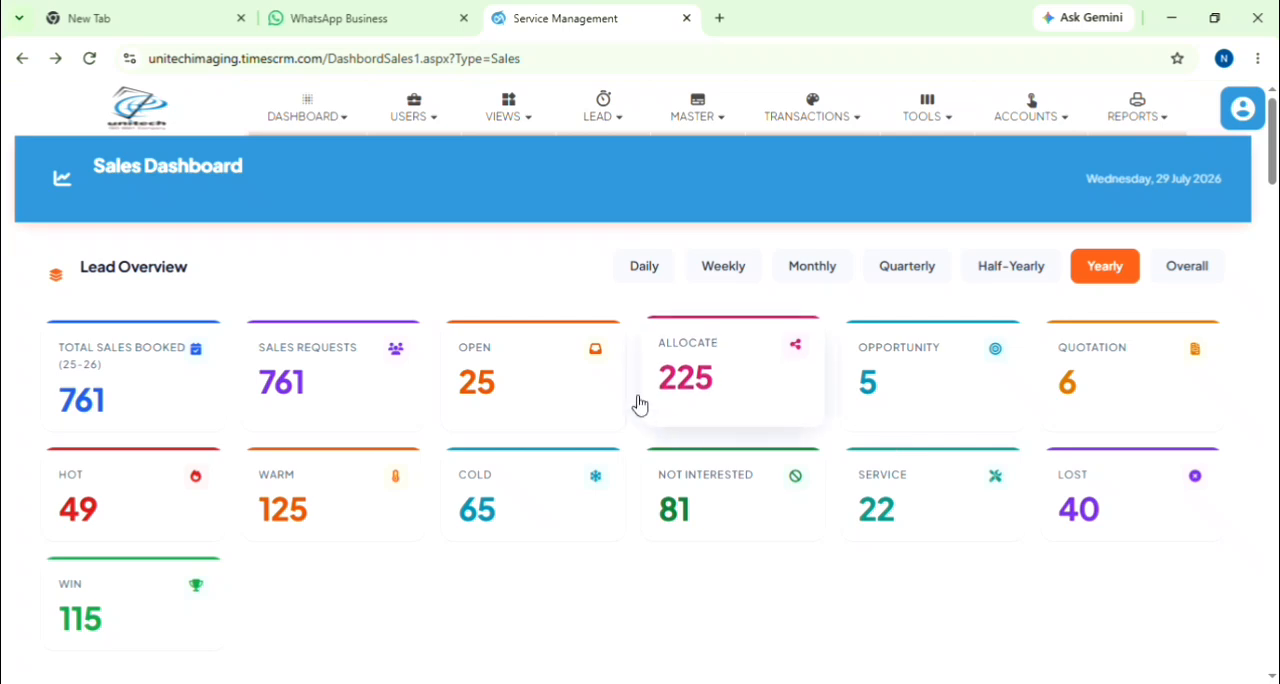
pyautogui.click(502, 413)
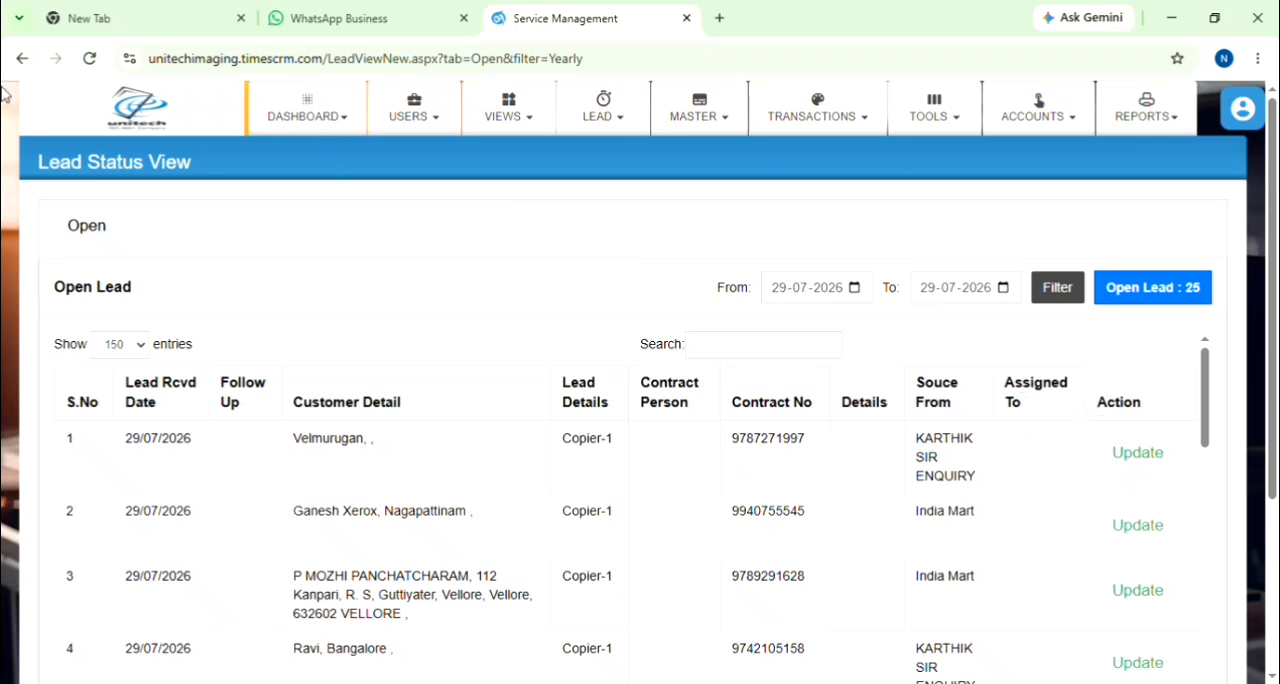
pyautogui.click(21, 59)
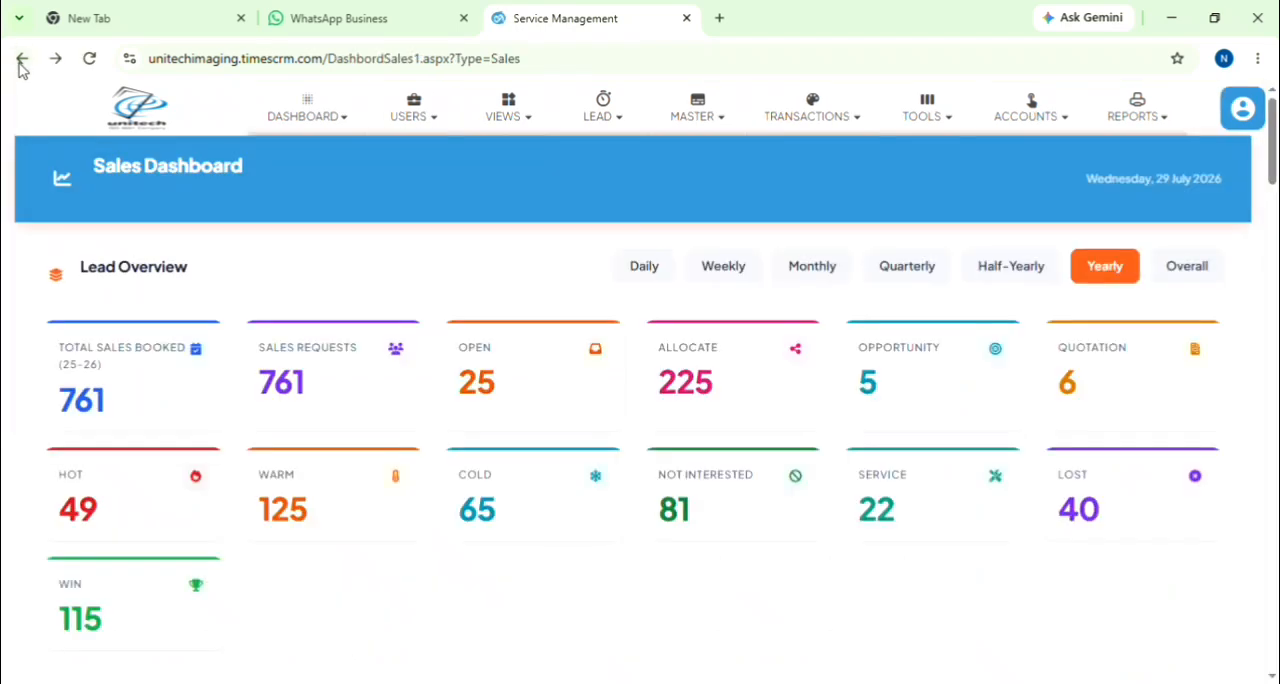
pyautogui.click(716, 385)
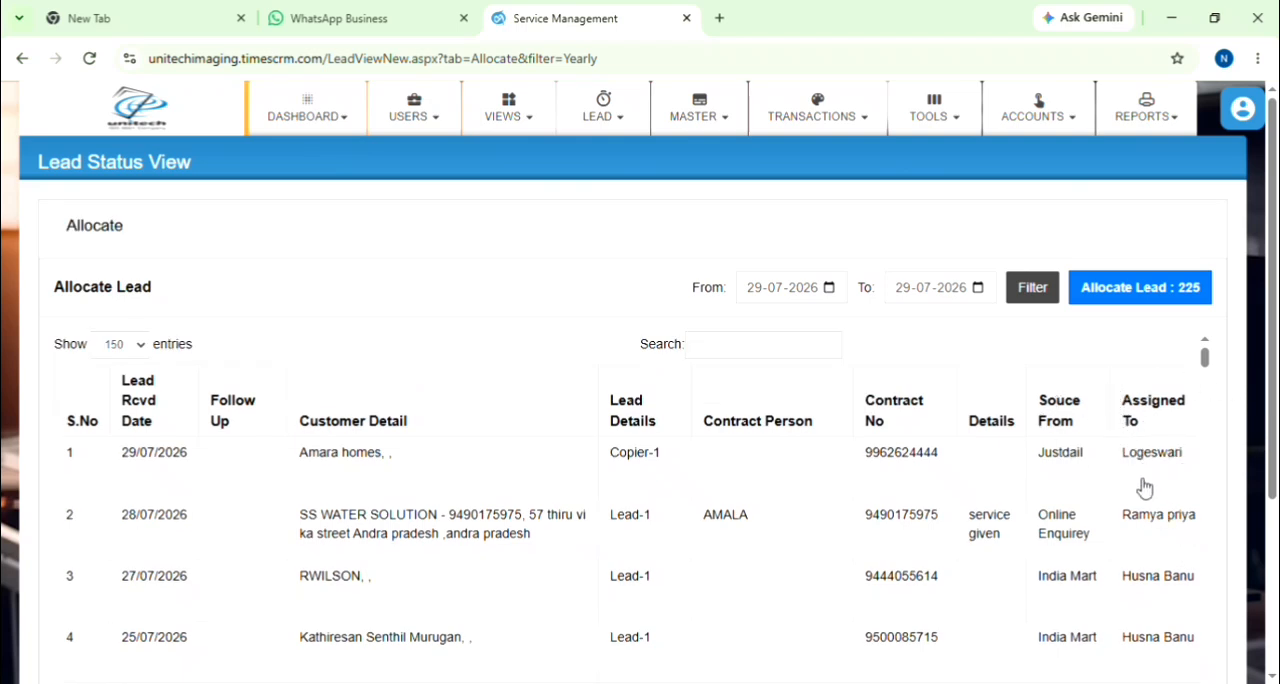
pyautogui.click(22, 60)
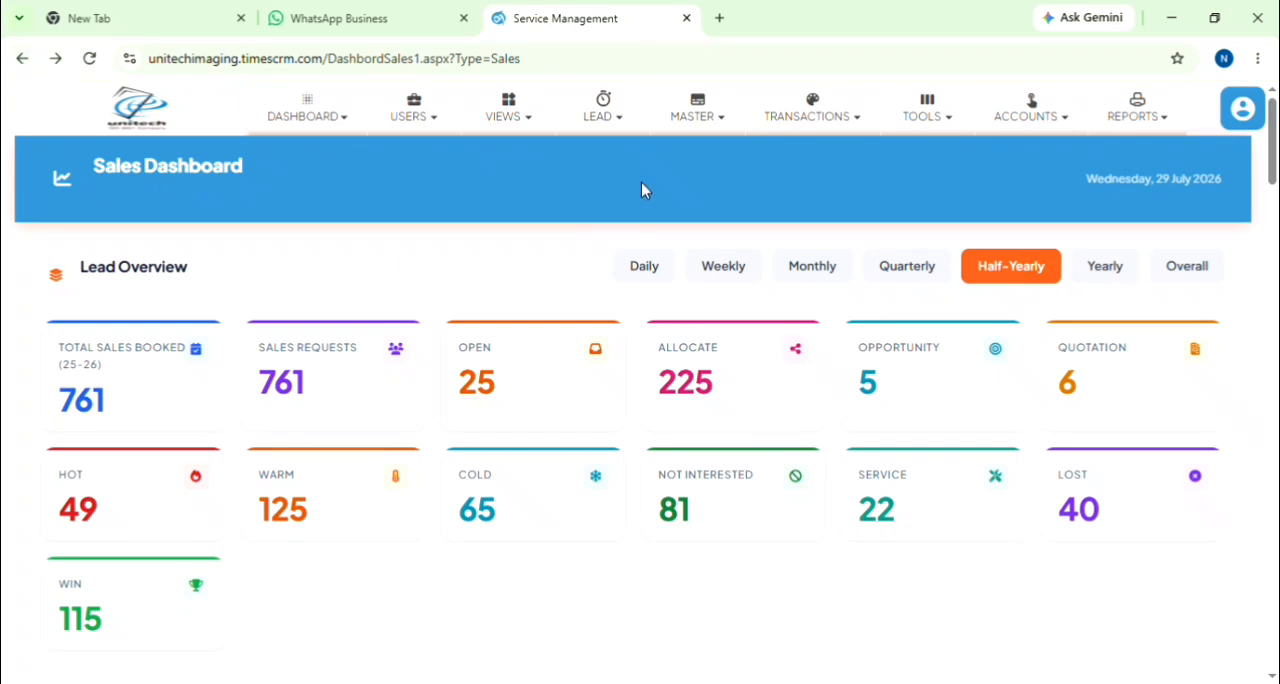
# Step: Open the Lead Register, browse the full customer list with an empty name filter, and close the list
pyautogui.click(596, 128)
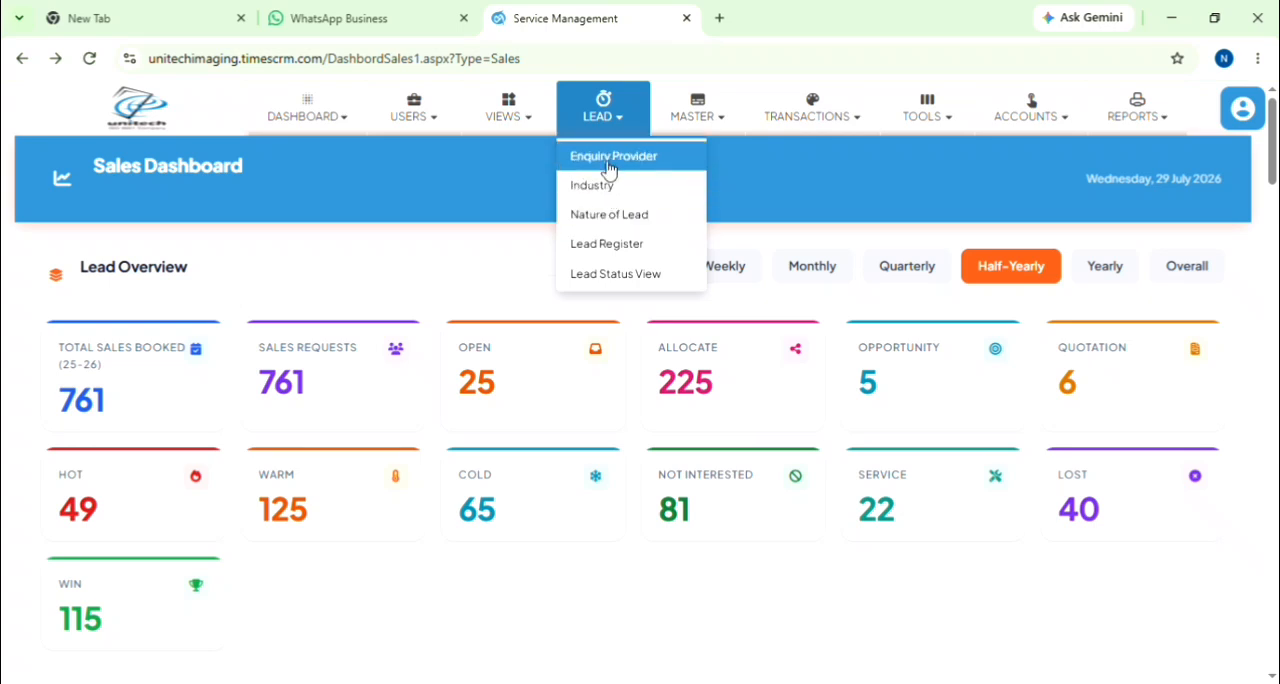
pyautogui.click(608, 244)
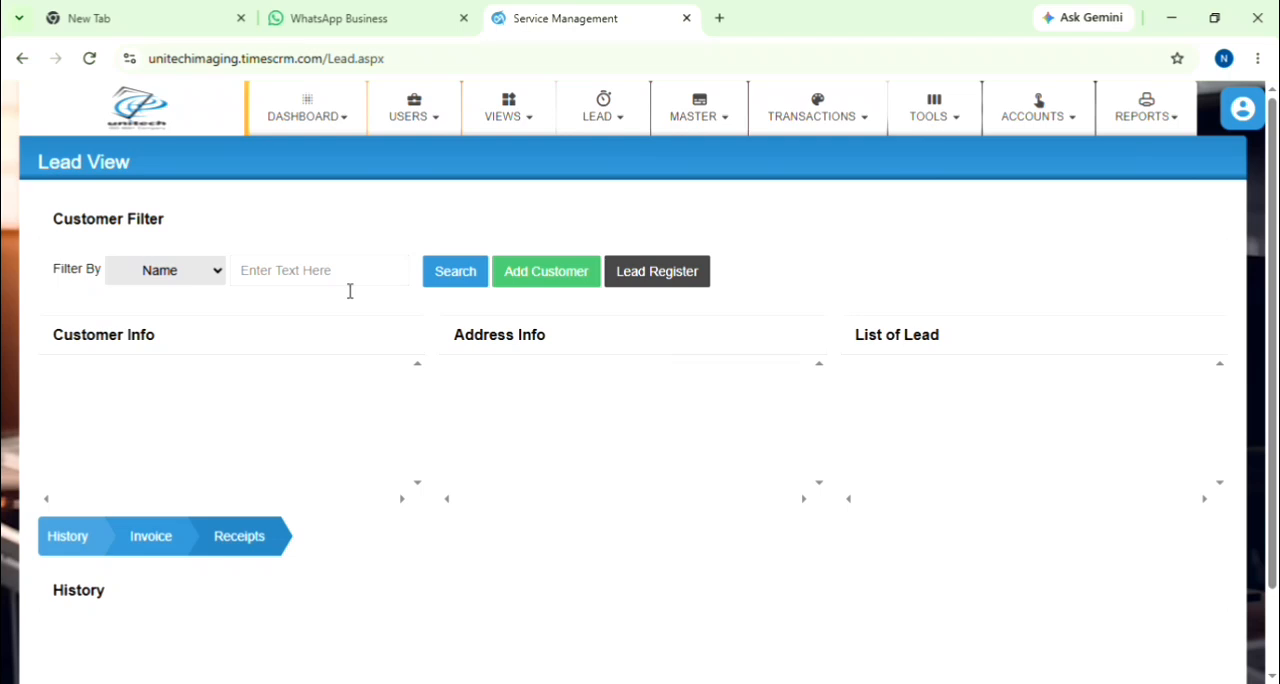
pyautogui.click(441, 279)
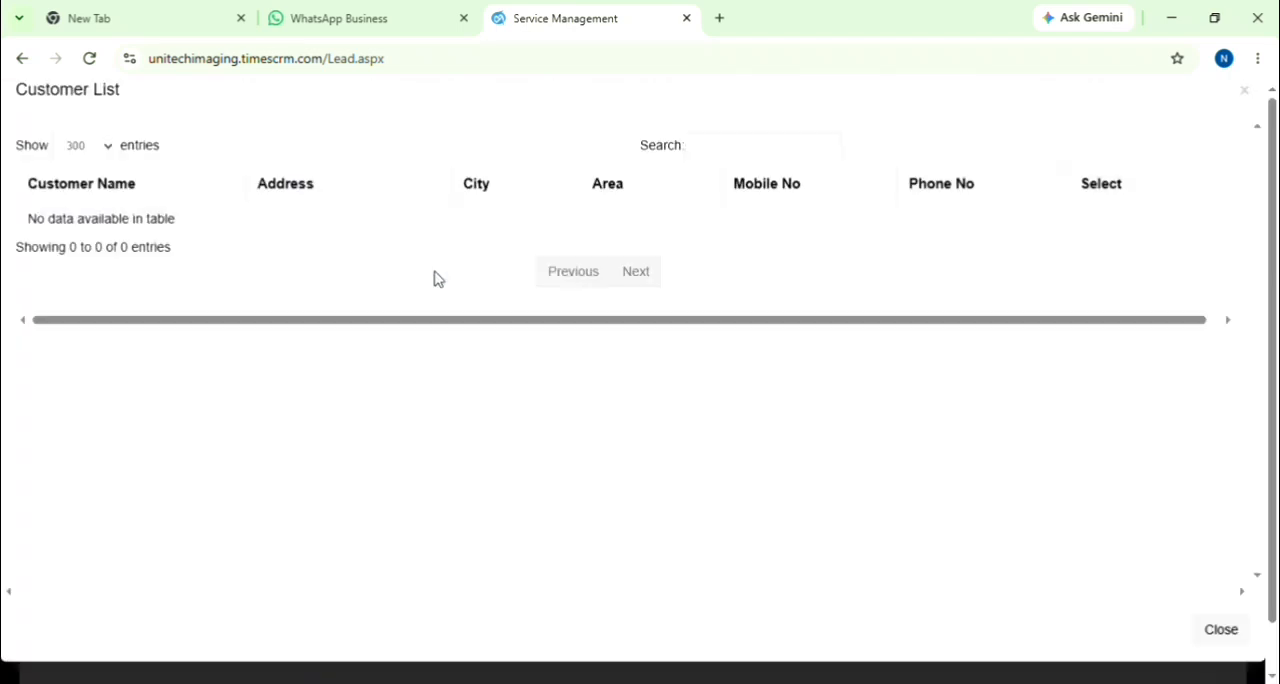
pyautogui.scroll(-6, 450, 378)
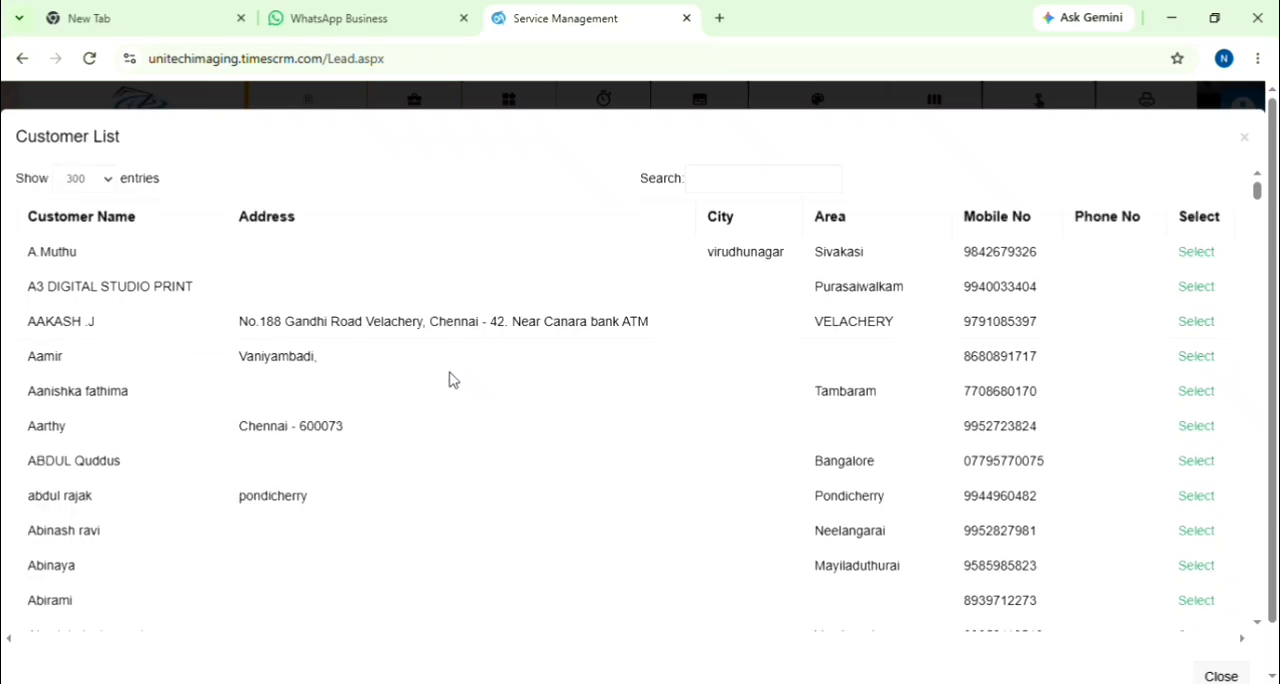
pyautogui.scroll(6, 450, 378)
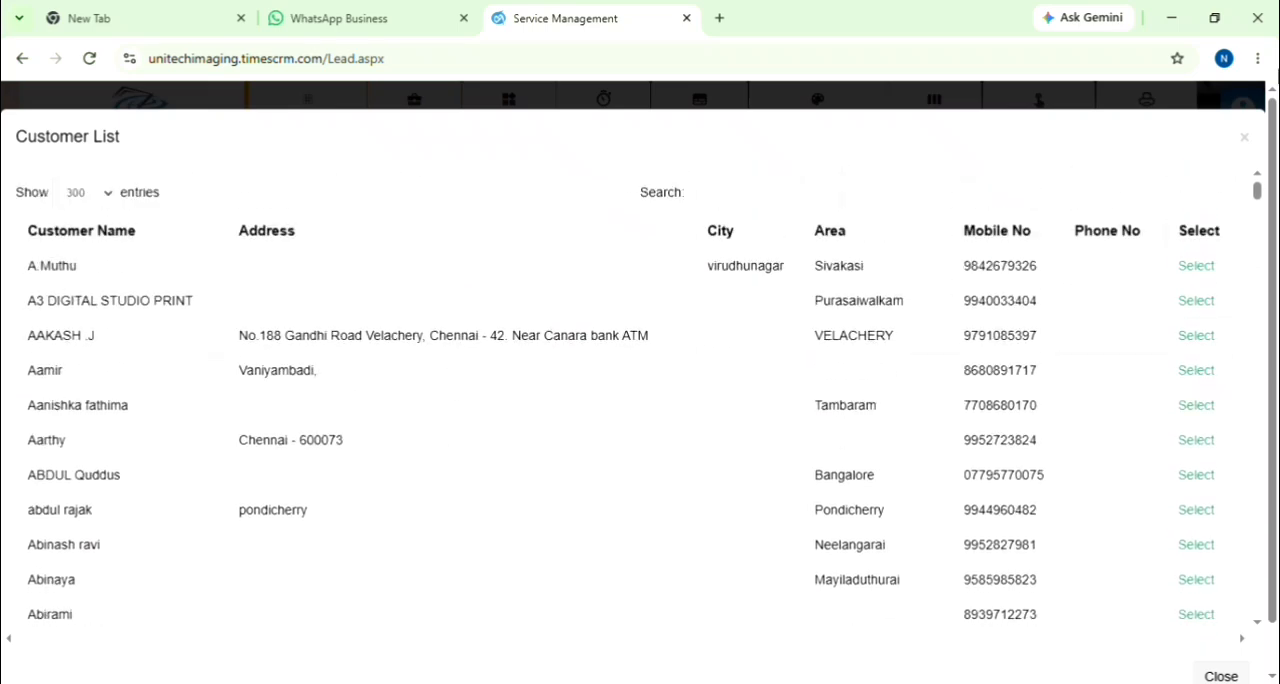
pyautogui.click(1245, 137)
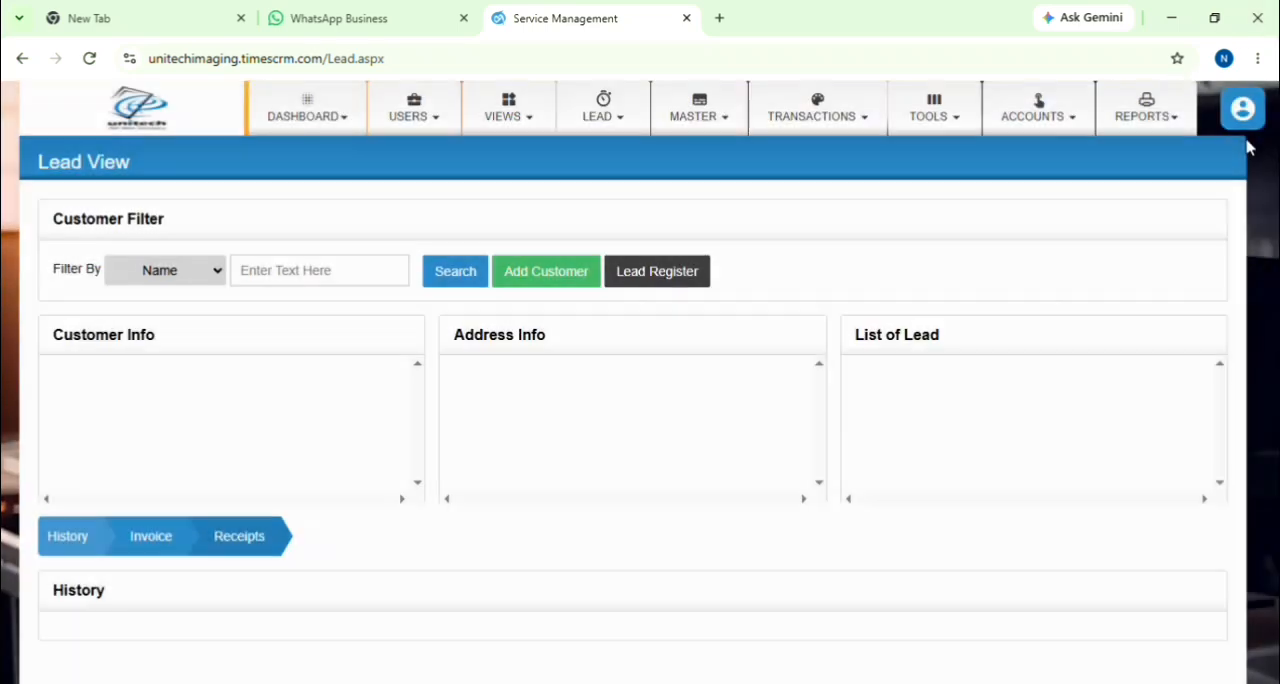
# Step: Search the customers by name for "tr", close the result list and clear the filter text
pyautogui.click(352, 283)
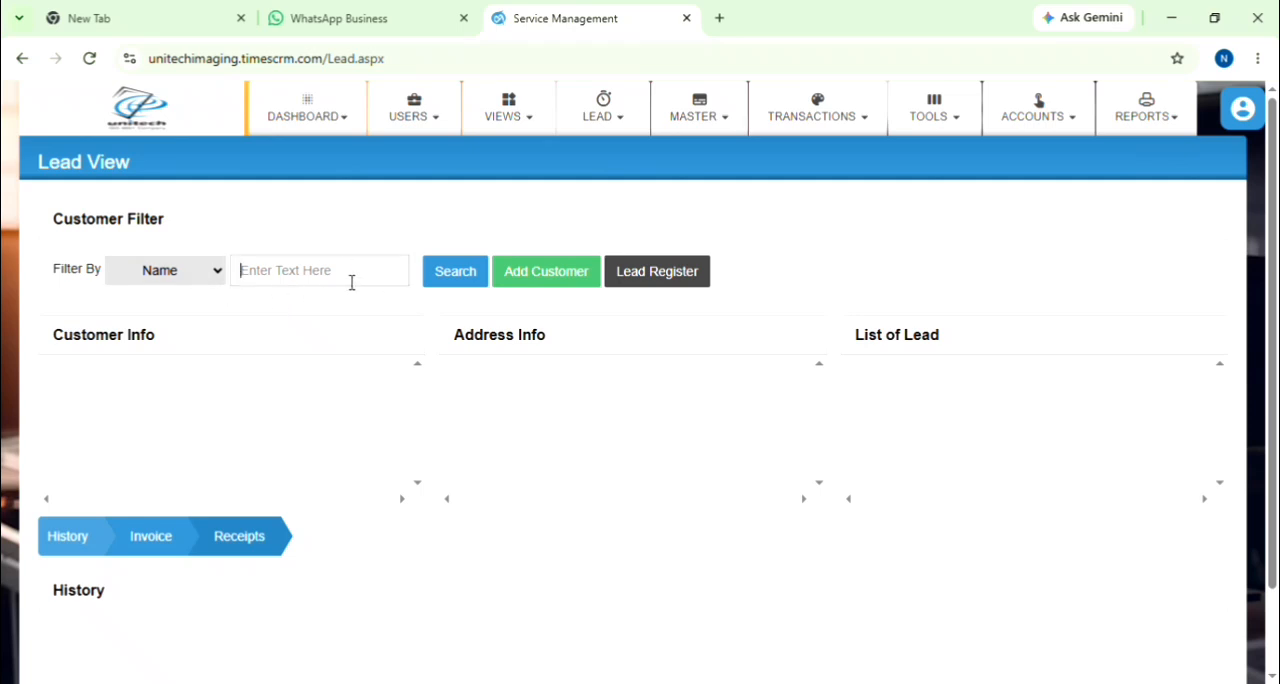
pyautogui.write('tr')
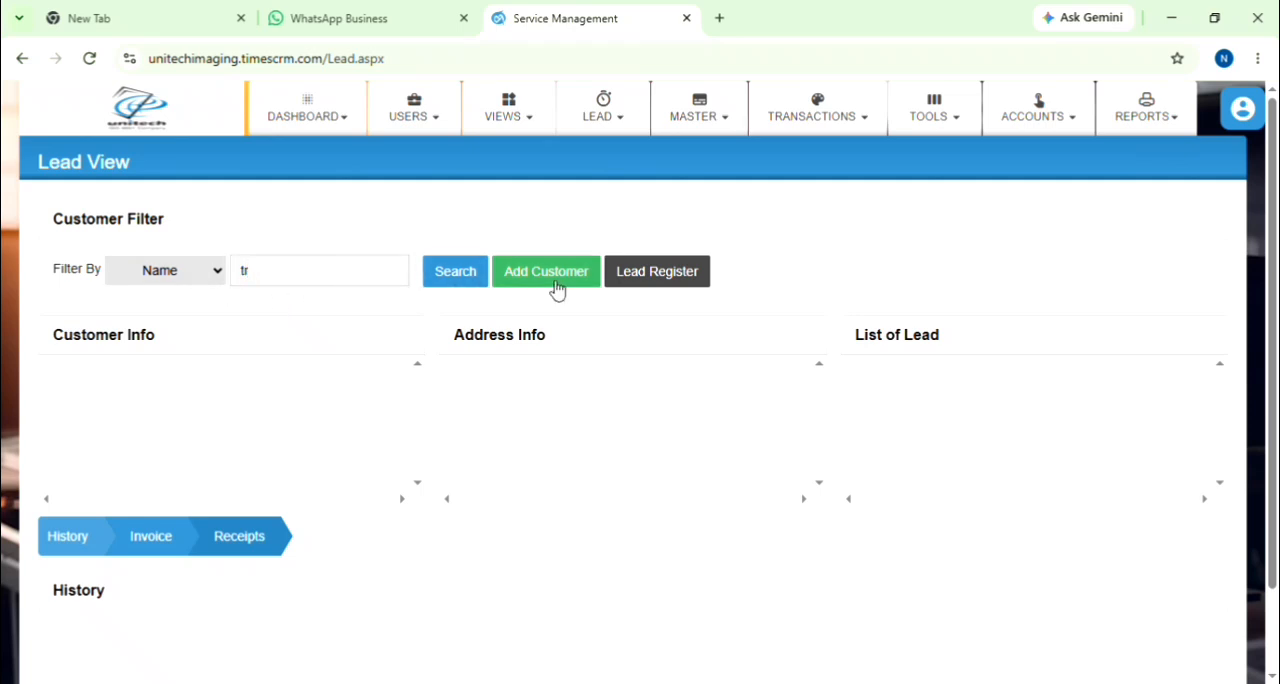
pyautogui.click(452, 285)
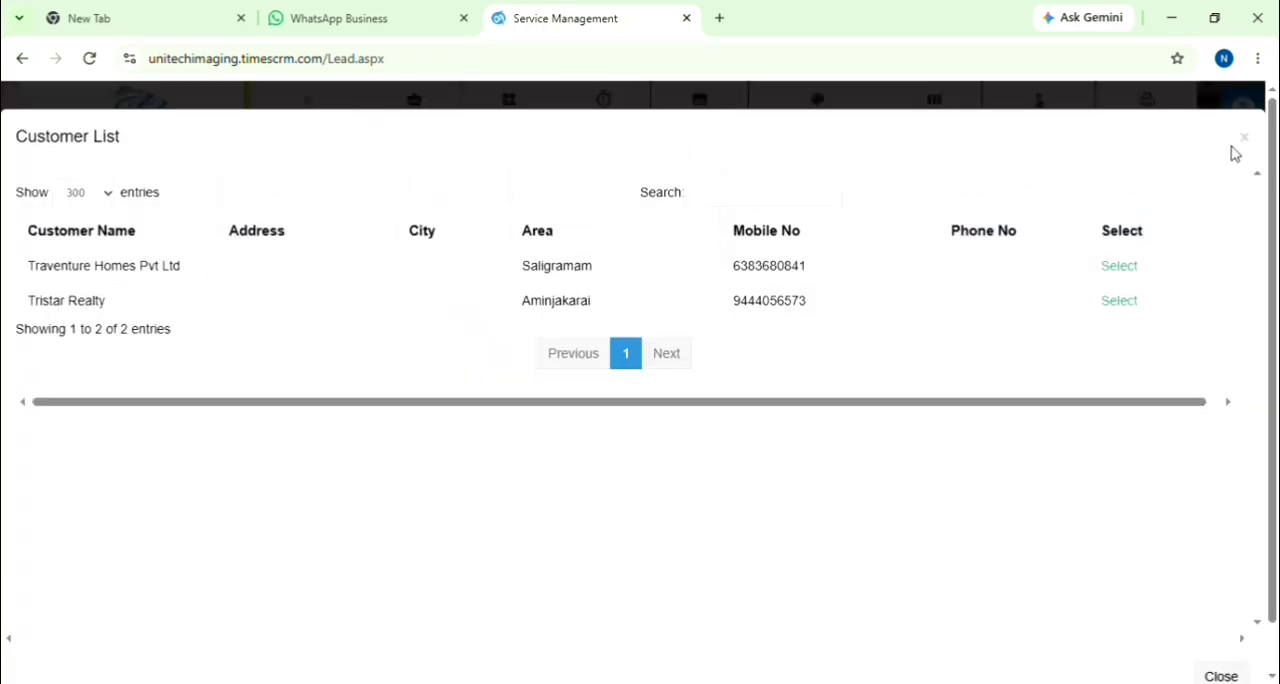
pyautogui.click(1252, 141)
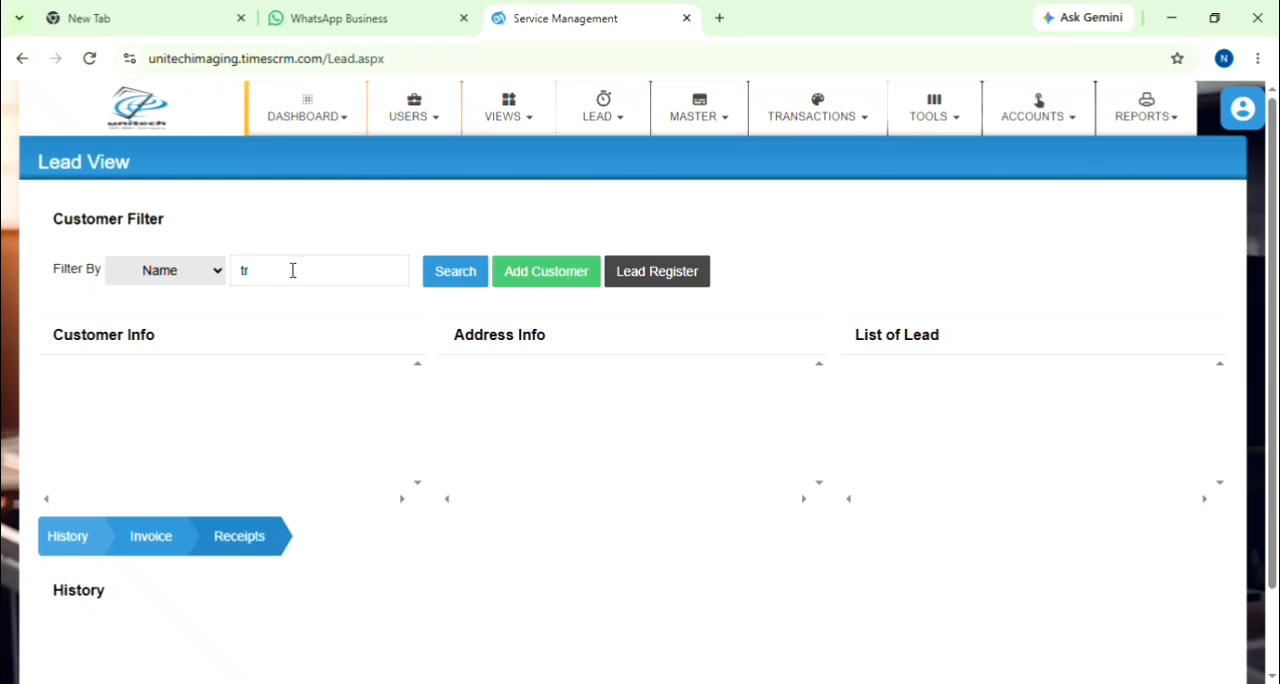
pyautogui.press('BackSpace')
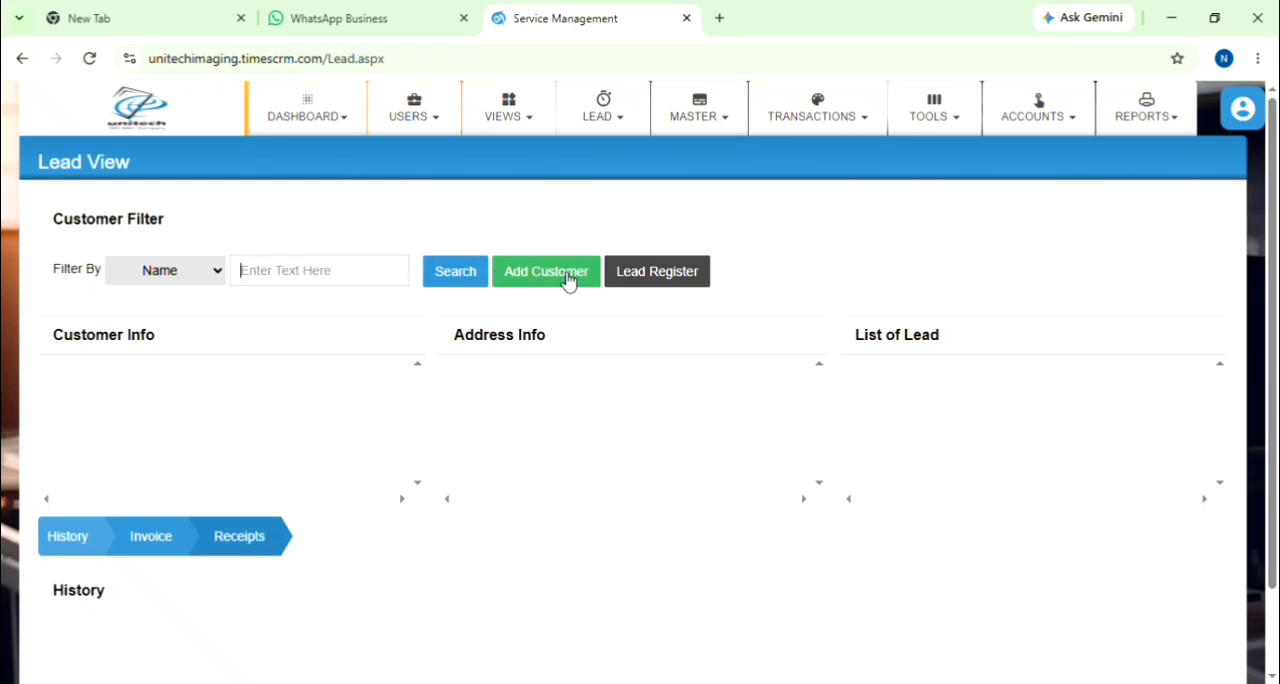
# Step: Start a new customer record and fill in the customer name, contact person, email and alternative email
pyautogui.click(533, 285)
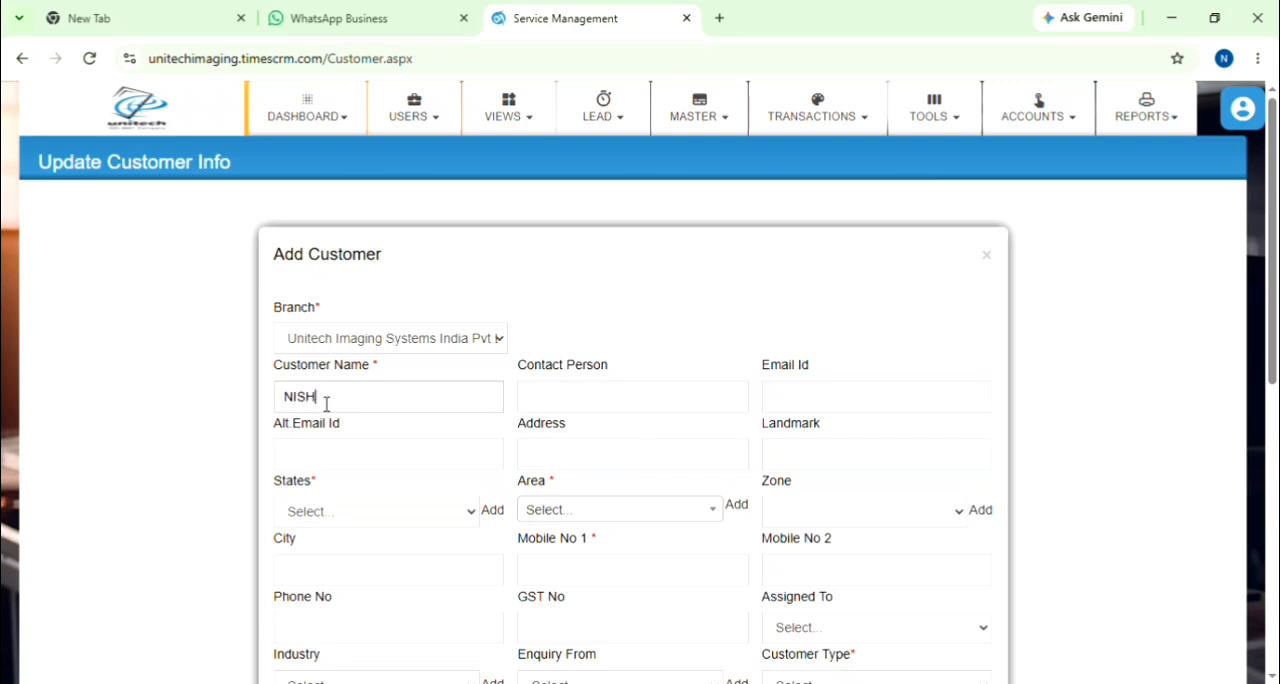
pyautogui.click(630, 409)
pyautogui.click(874, 409)
pyautogui.click(885, 460)
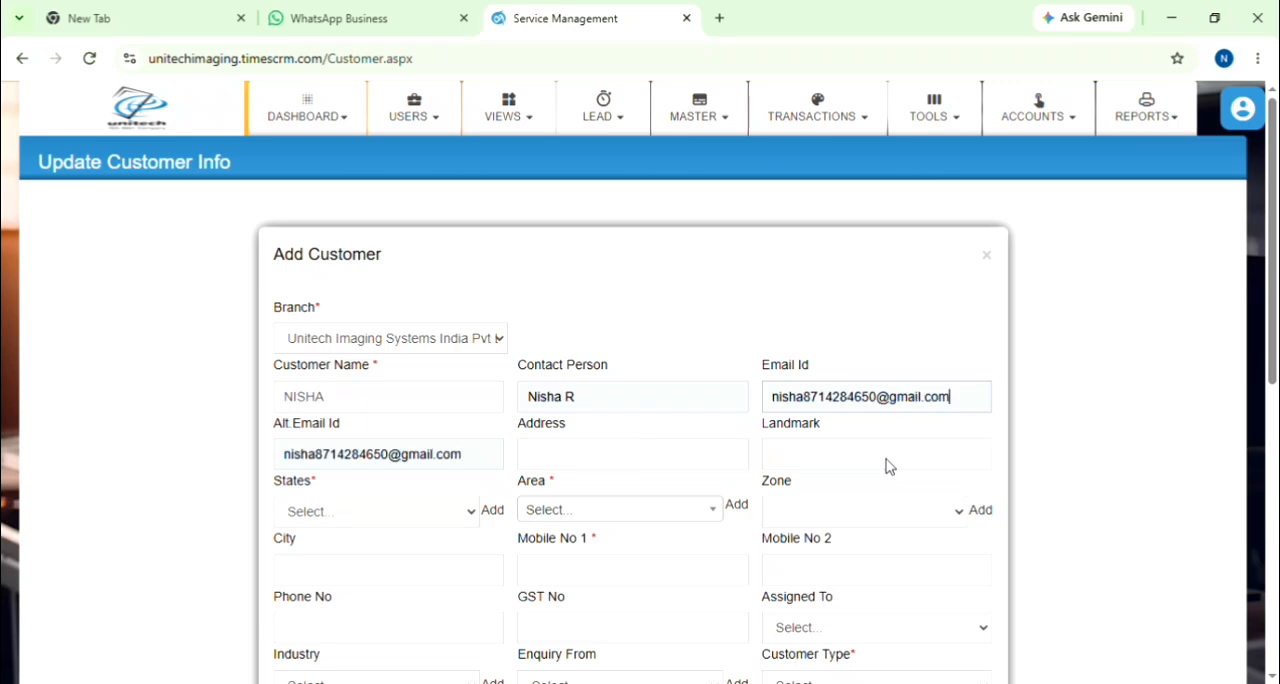
# Step: Set the new customer's state to Kerala, area to Porur and zone to West
pyautogui.click(401, 519)
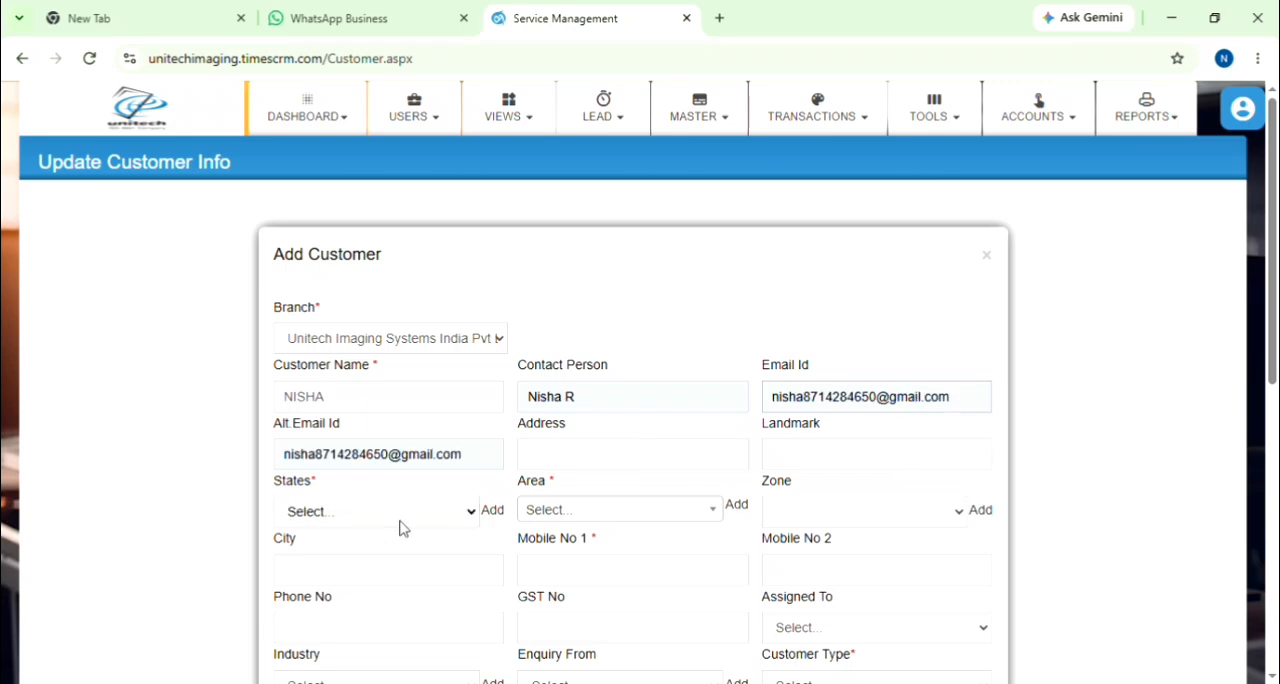
pyautogui.click(347, 446)
pyautogui.click(583, 520)
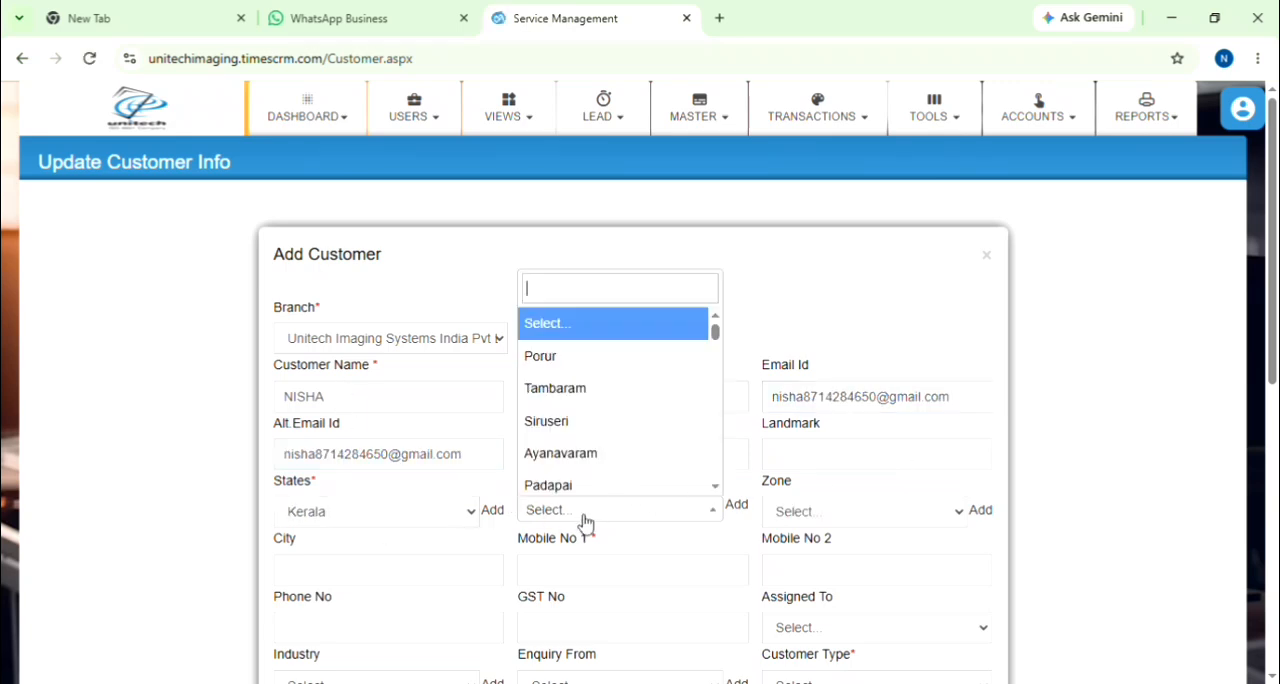
pyautogui.click(578, 358)
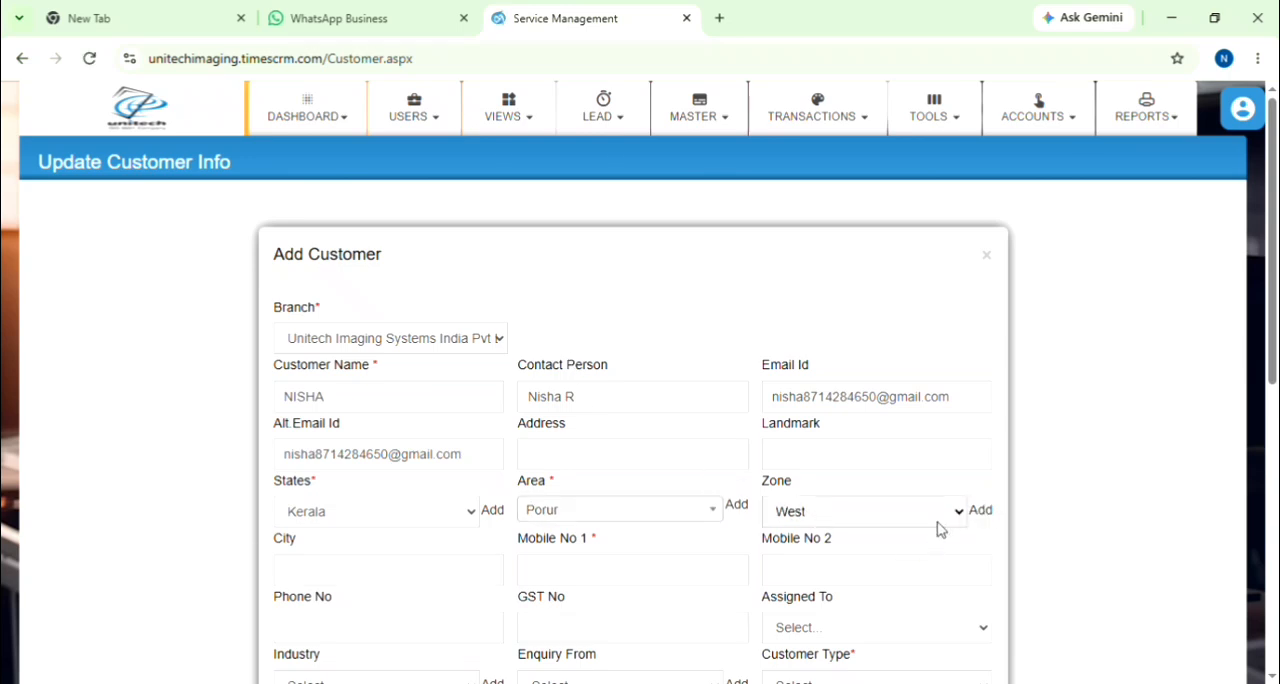
# Step: View and dismiss the form for adding a state, and enter the customer's primary mobile number
pyautogui.click(499, 513)
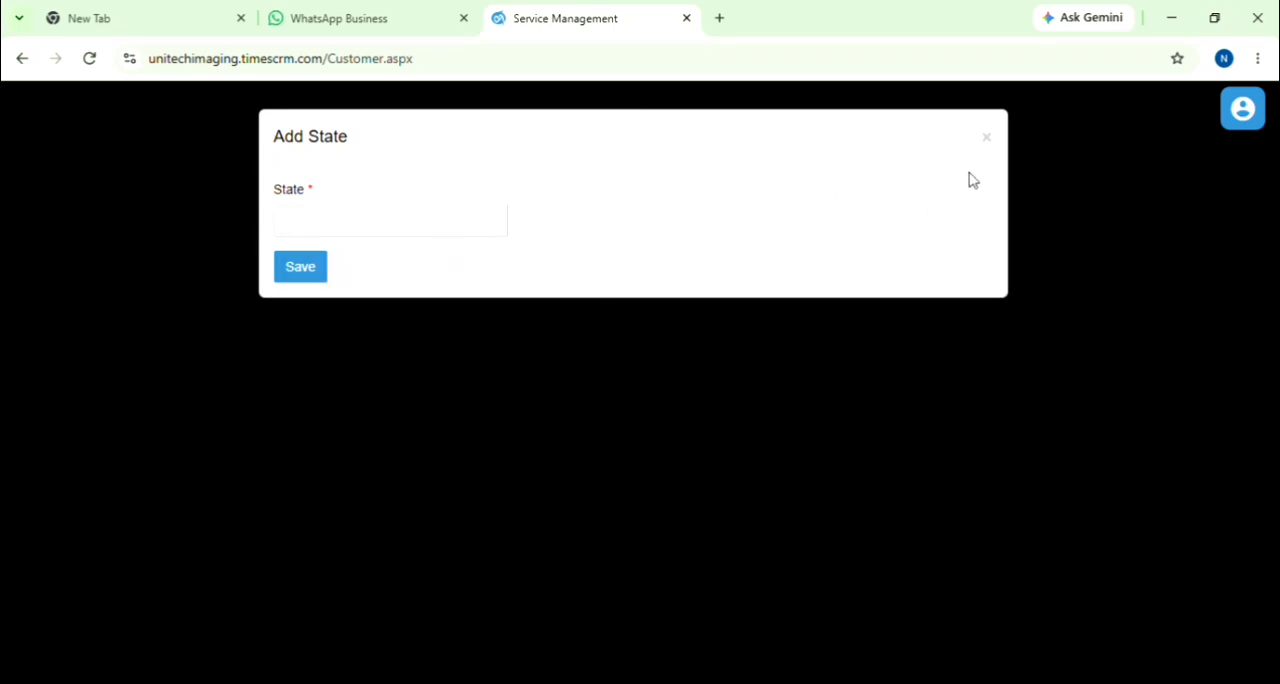
pyautogui.click(986, 140)
pyautogui.scroll(-1, 272, 520)
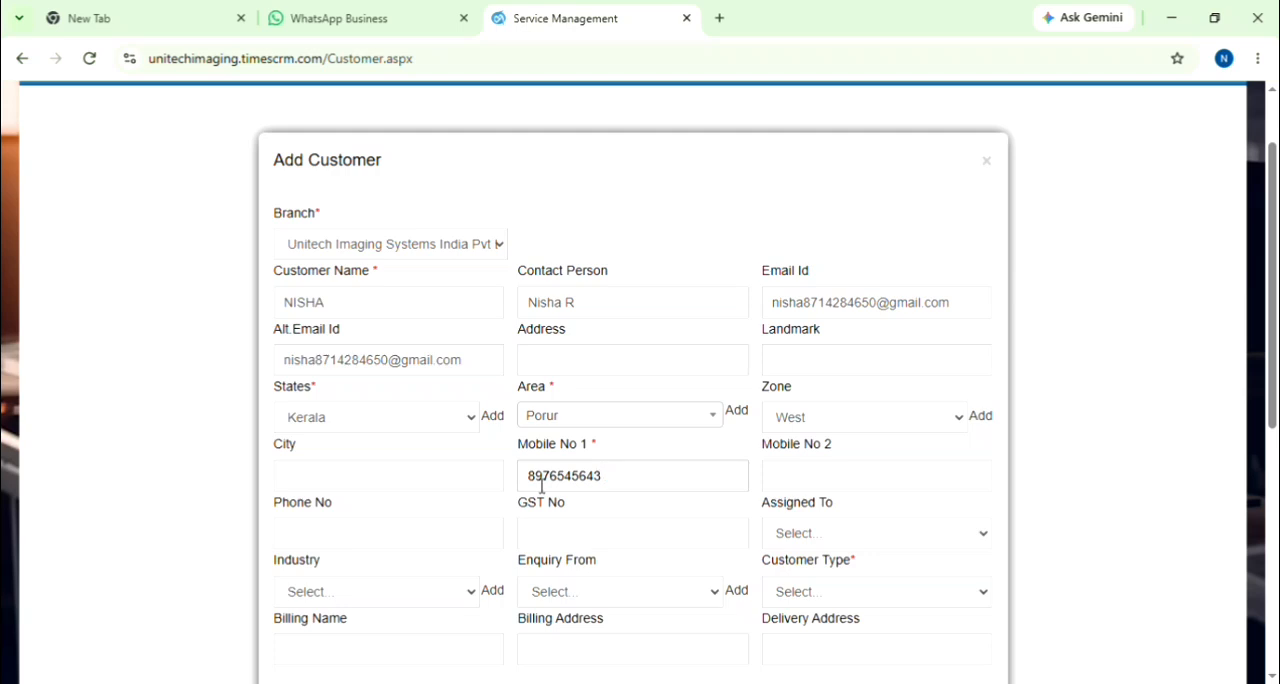
# Step: Set the new customer's enquiry source to google search, customer type to New Lead Customer and industry to Company
pyautogui.scroll(-1, 691, 518)
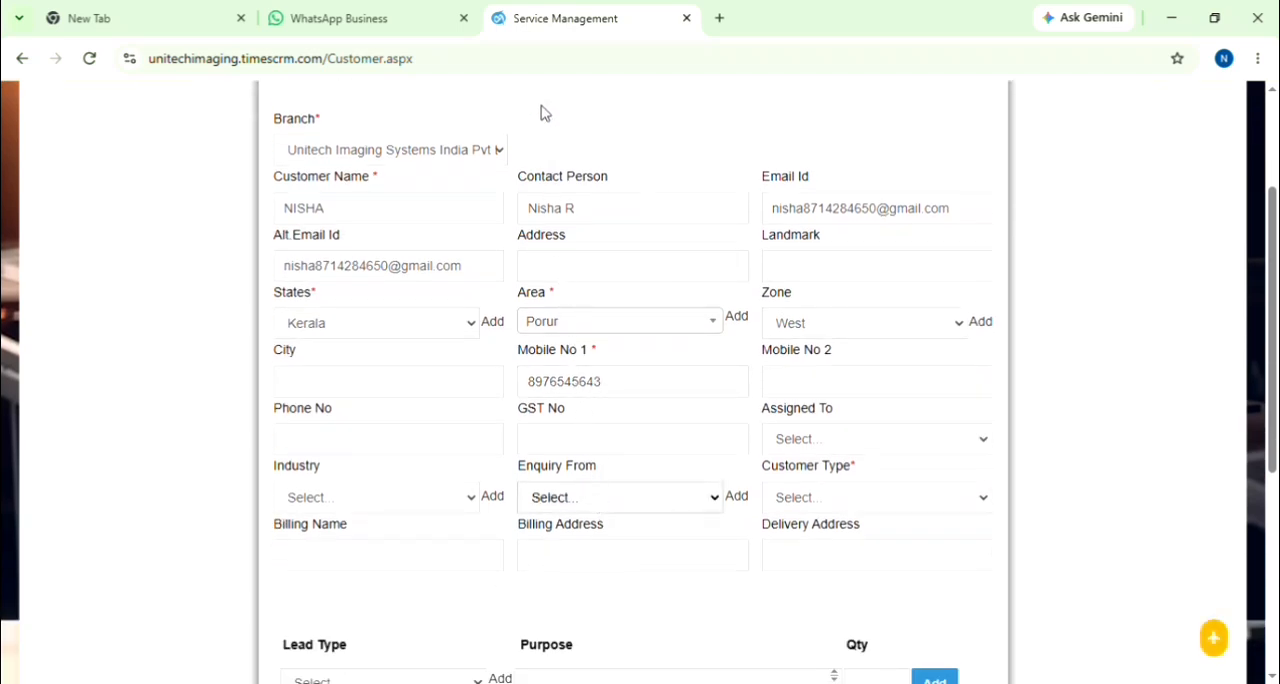
pyautogui.click(575, 159)
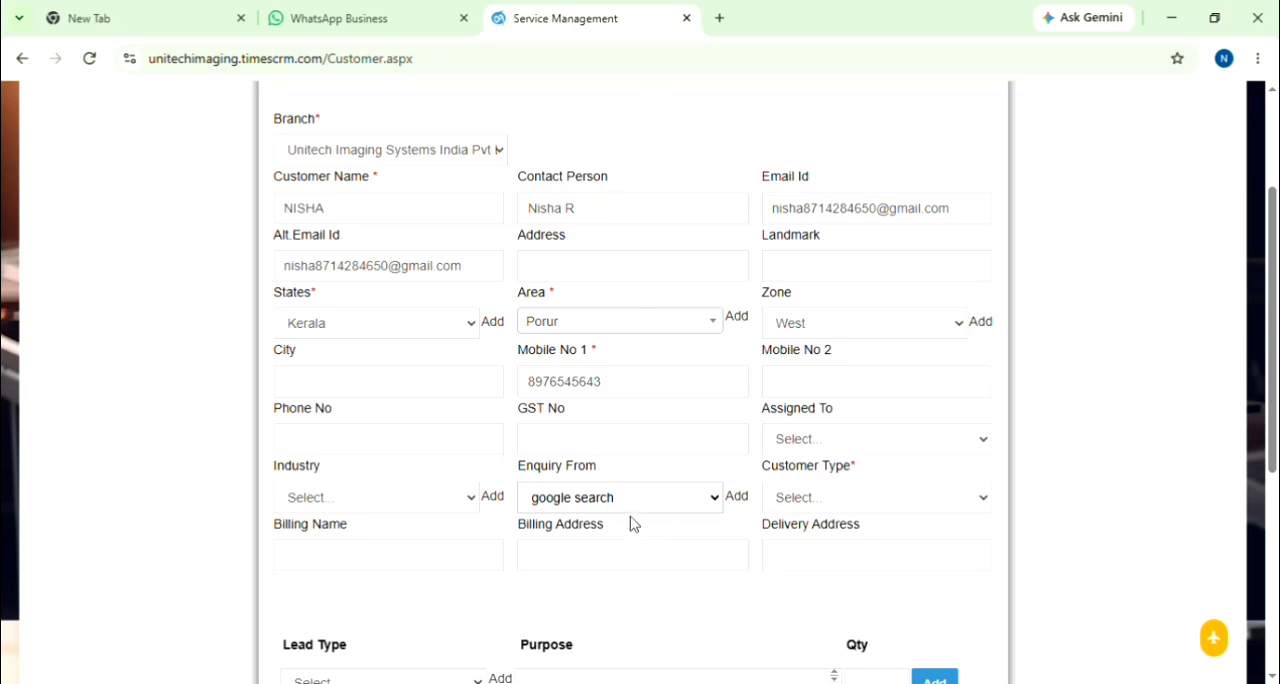
pyautogui.click(849, 491)
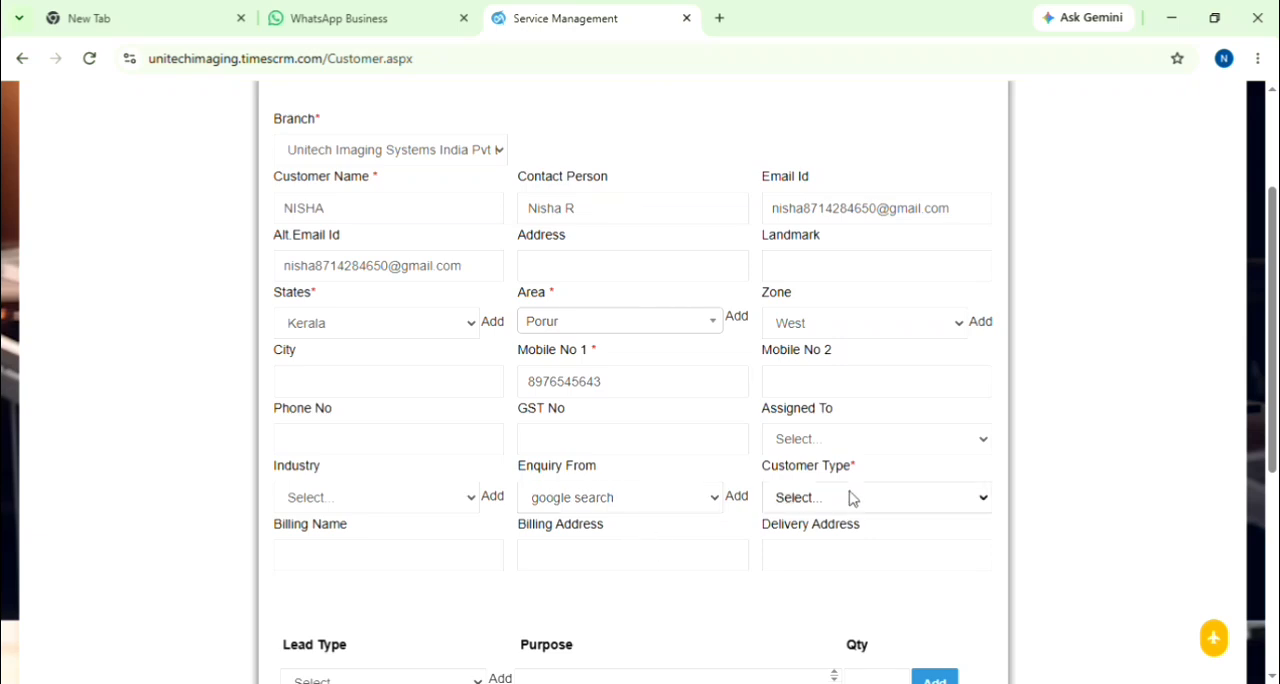
pyautogui.click(864, 578)
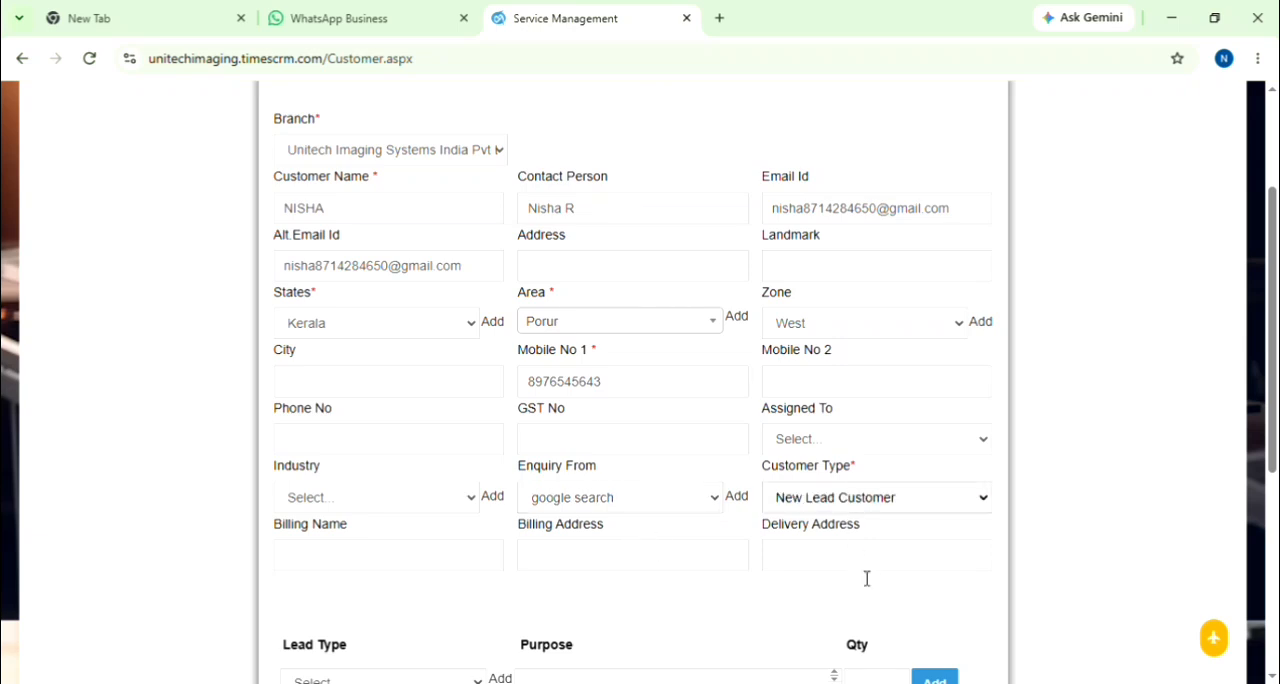
pyautogui.click(322, 508)
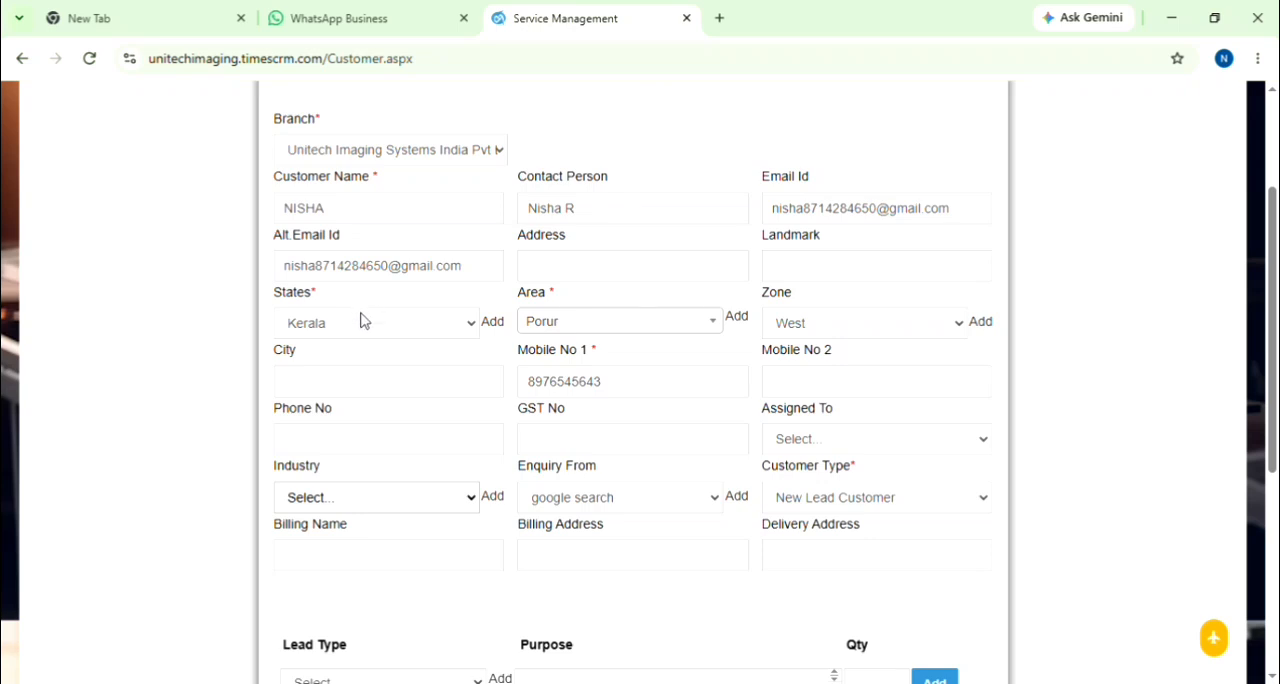
pyautogui.click(368, 270)
# Step: Add a Copier lead entry to the customer with the purpose PRICE DETAILS and quantity 1
pyautogui.scroll(-1, 618, 559)
pyautogui.scroll(-2, 618, 559)
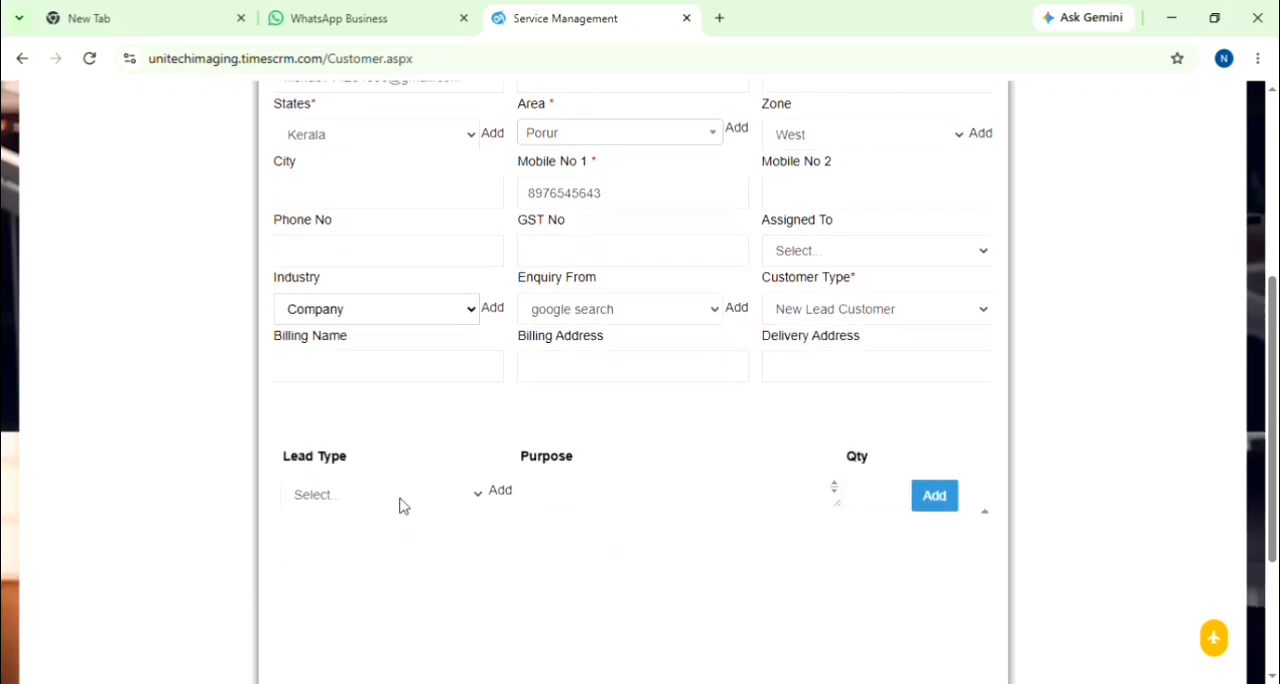
pyautogui.click(400, 505)
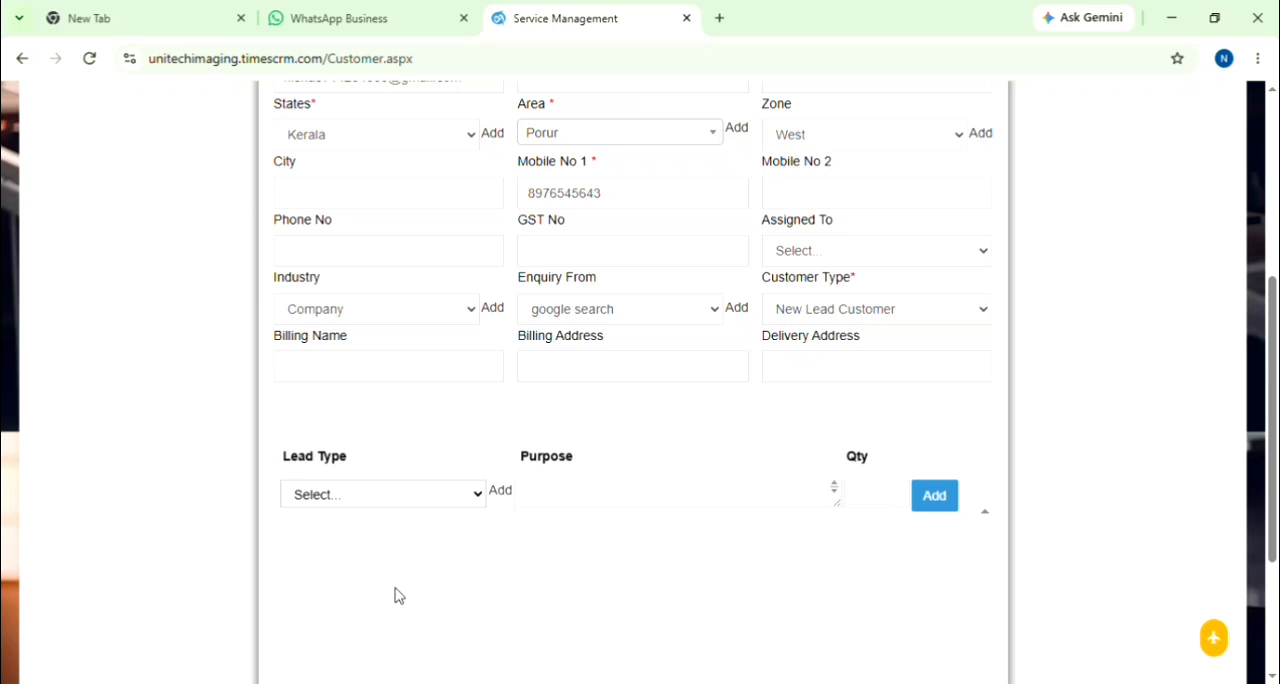
pyautogui.click(394, 595)
pyautogui.click(549, 498)
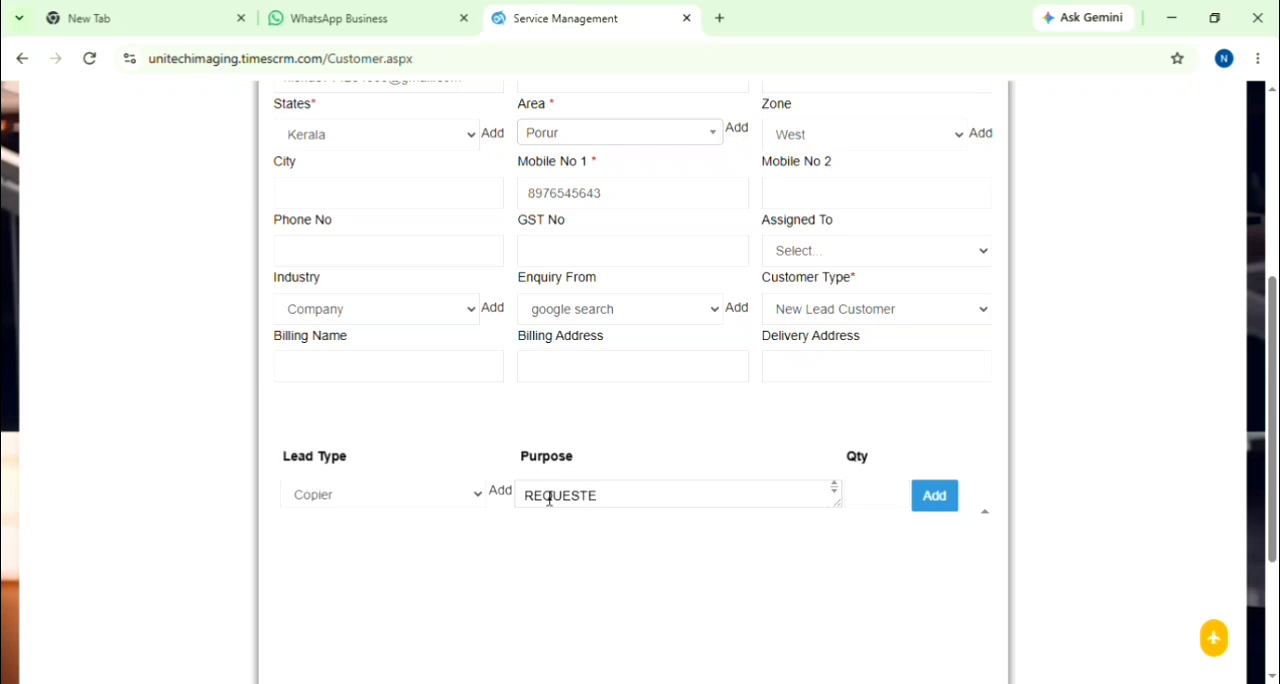
pyautogui.press('BackSpace')
pyautogui.press('BackSpace')
pyautogui.press('BackSpace')
pyautogui.press('BackSpace')
pyautogui.press('BackSpace')
pyautogui.press('BackSpace')
pyautogui.press('BackSpace')
pyautogui.press('BackSpace')
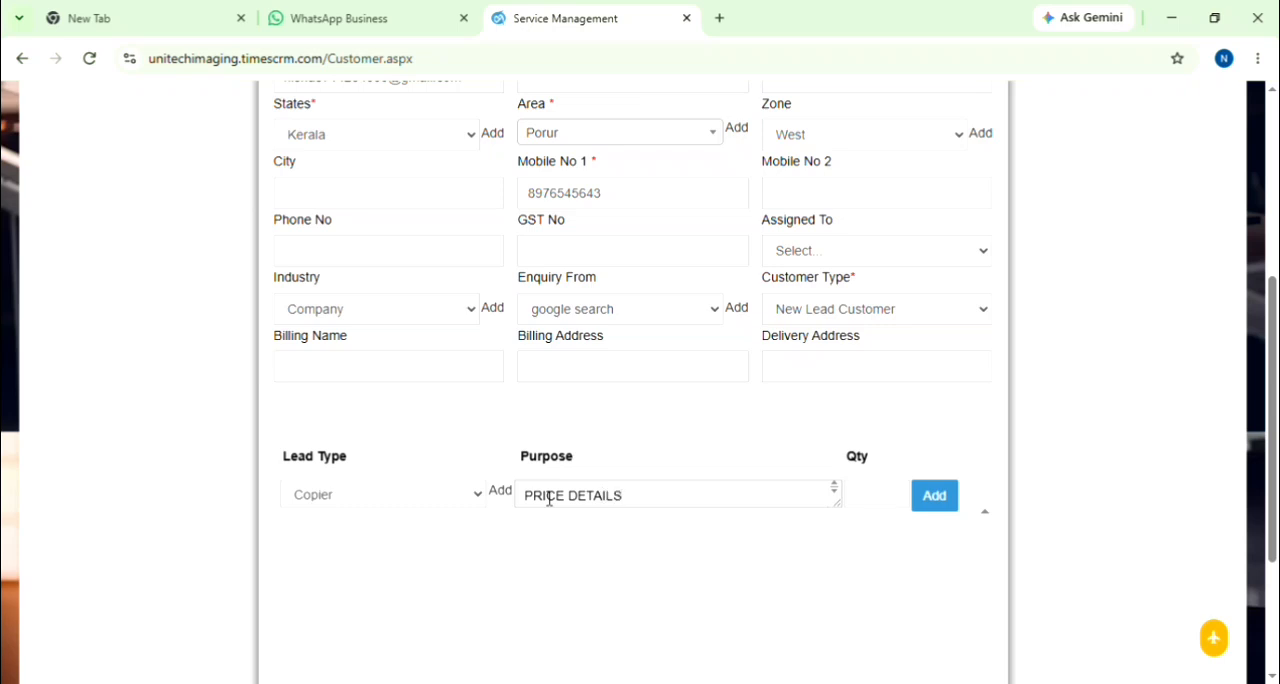
pyautogui.click(873, 508)
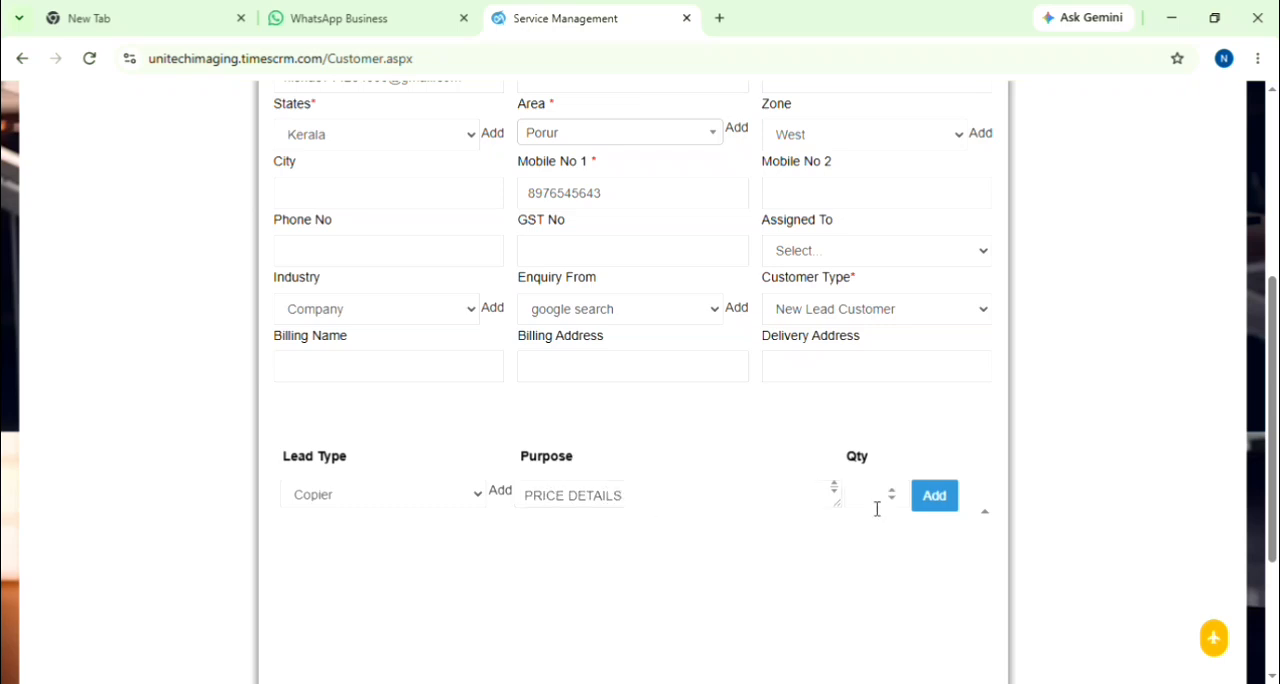
pyautogui.click(940, 505)
# Step: Save the new customer record, confirm the save and dismiss the resulting message
pyautogui.scroll(-2, 790, 608)
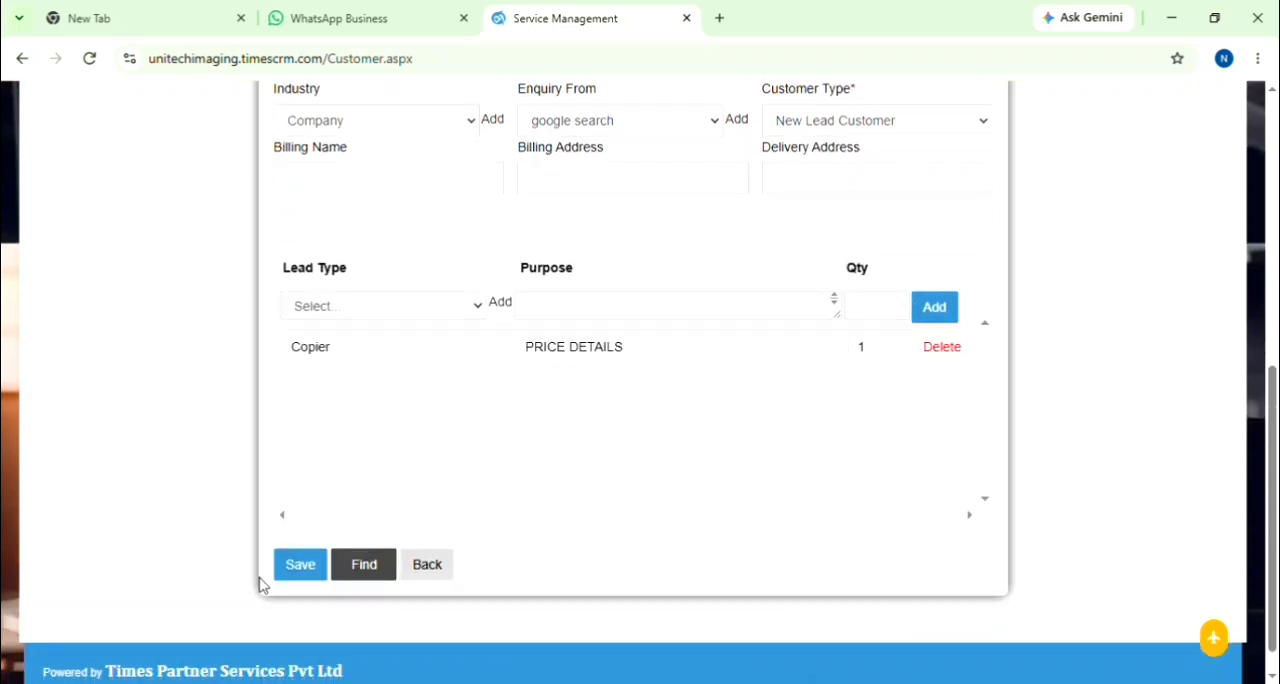
pyautogui.click(303, 570)
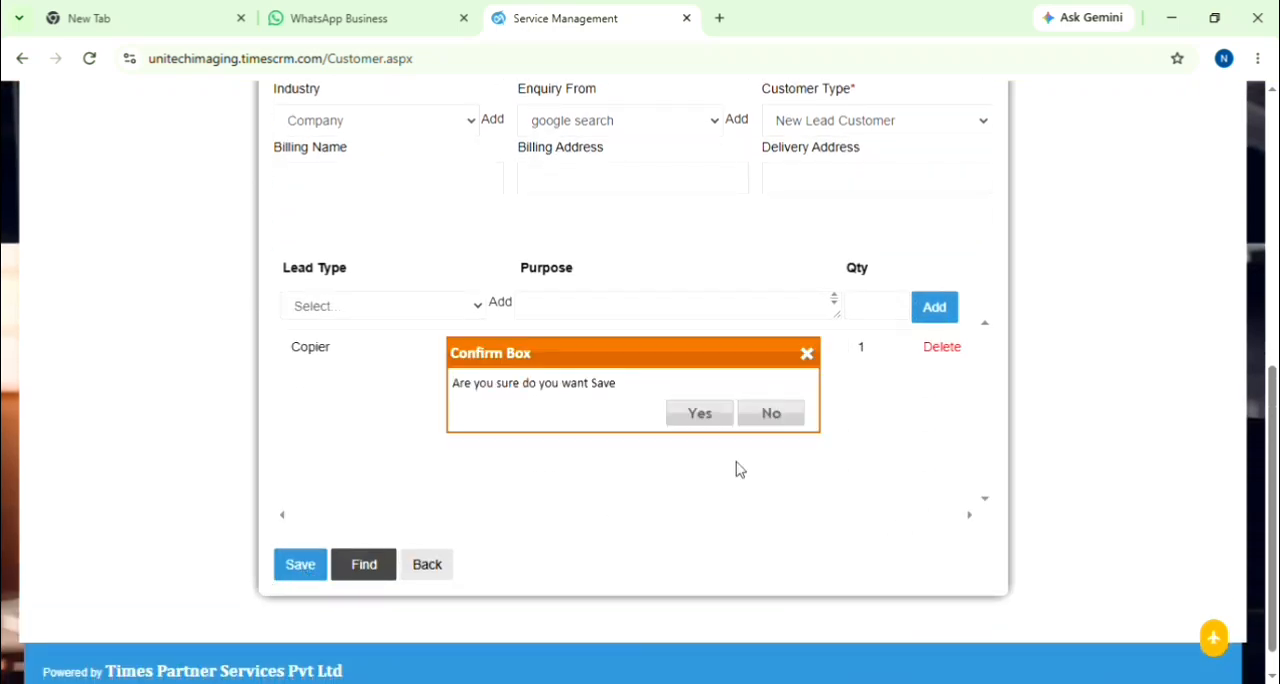
pyautogui.click(712, 420)
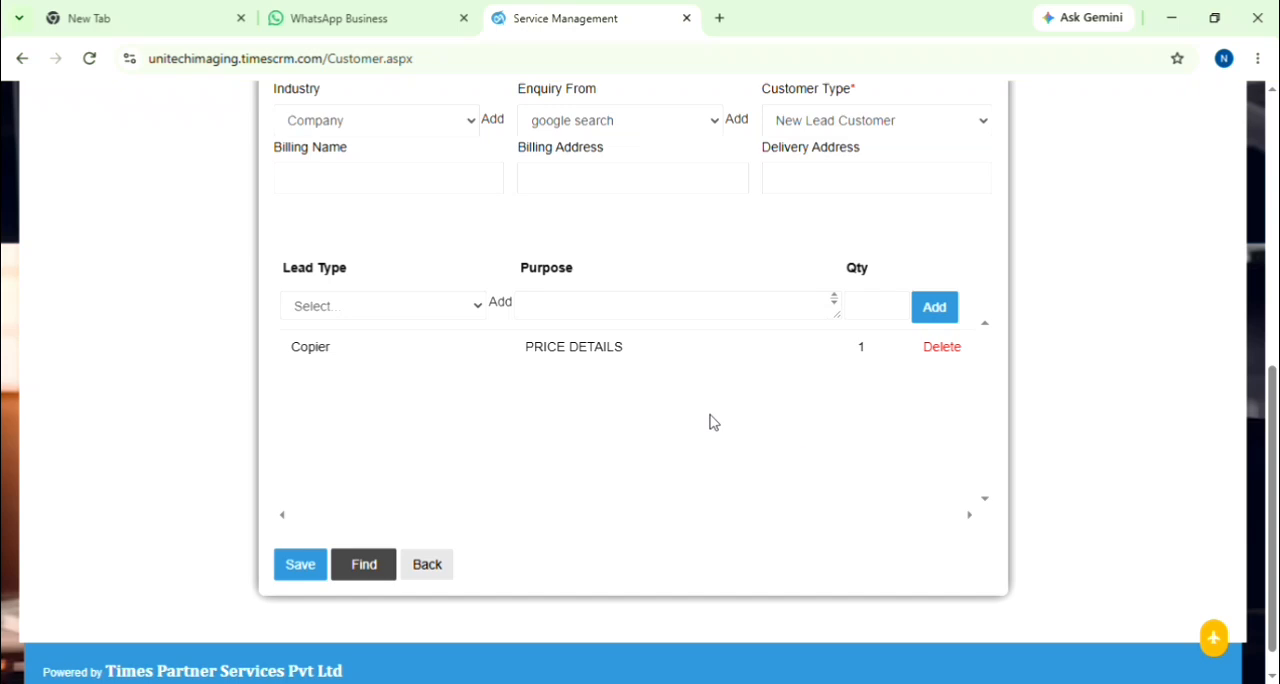
pyautogui.click(783, 418)
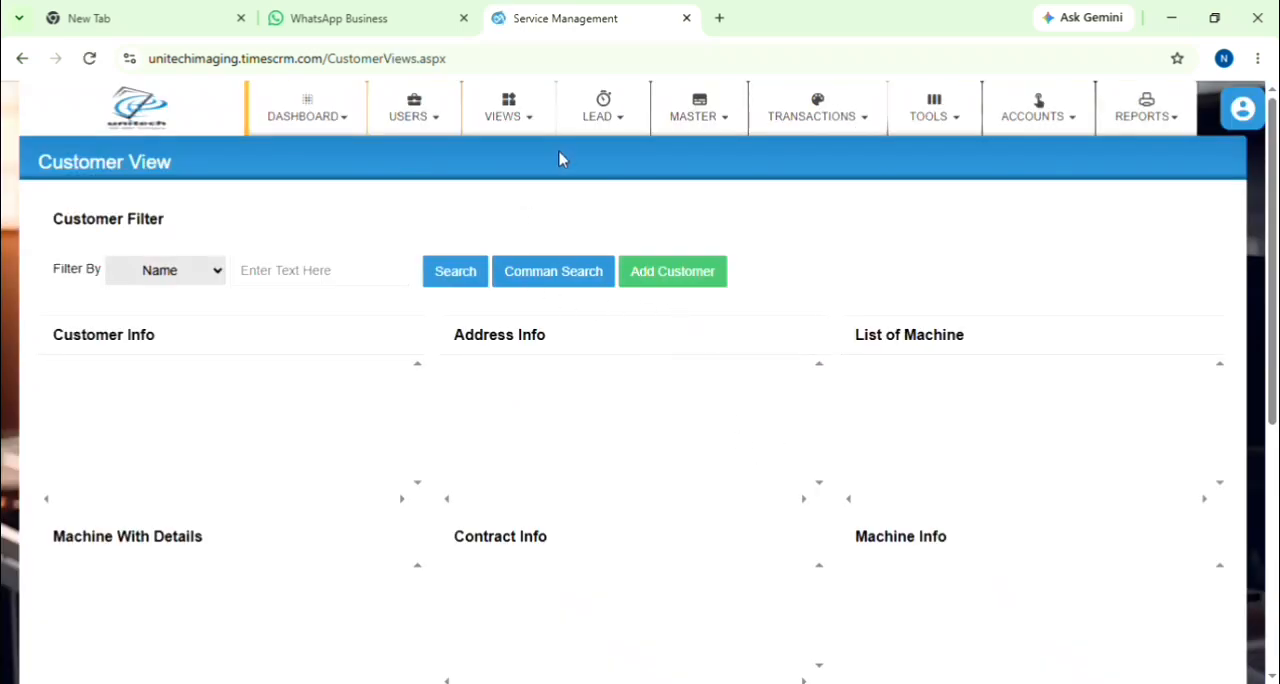
# Step: Start a lead booking in the Lead Register and choose the newly added customer by searching for the name
pyautogui.click(600, 112)
pyautogui.click(615, 245)
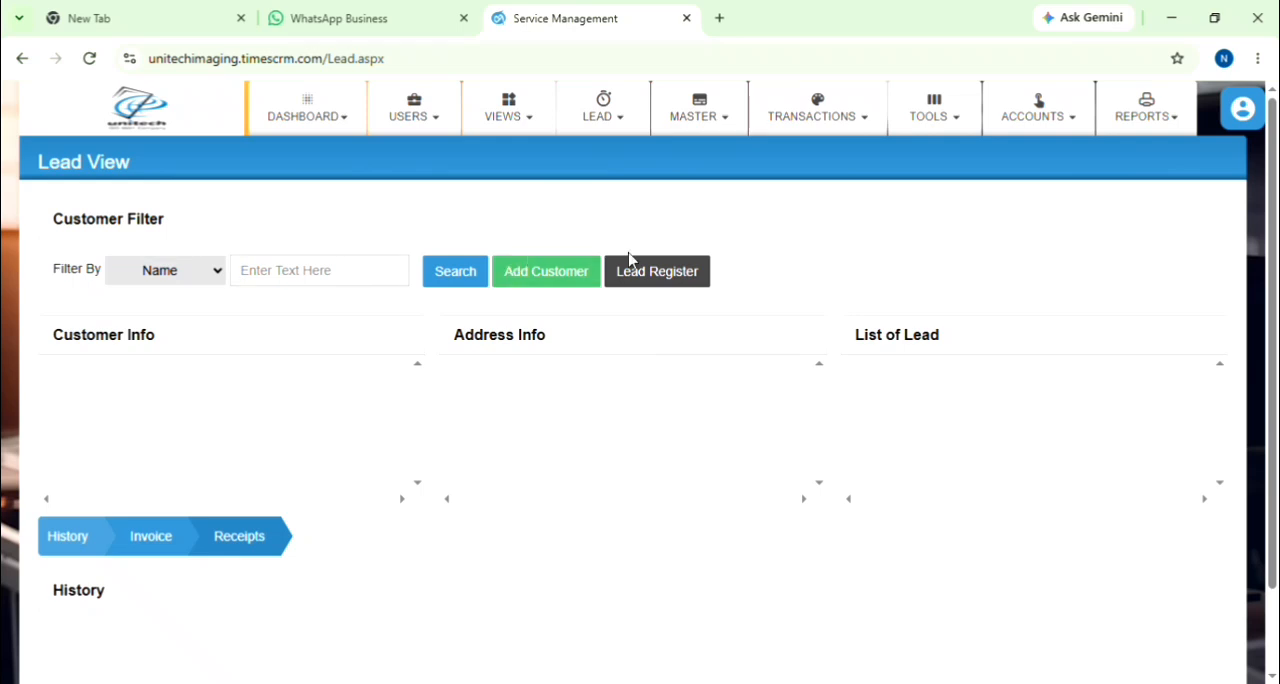
pyautogui.click(660, 275)
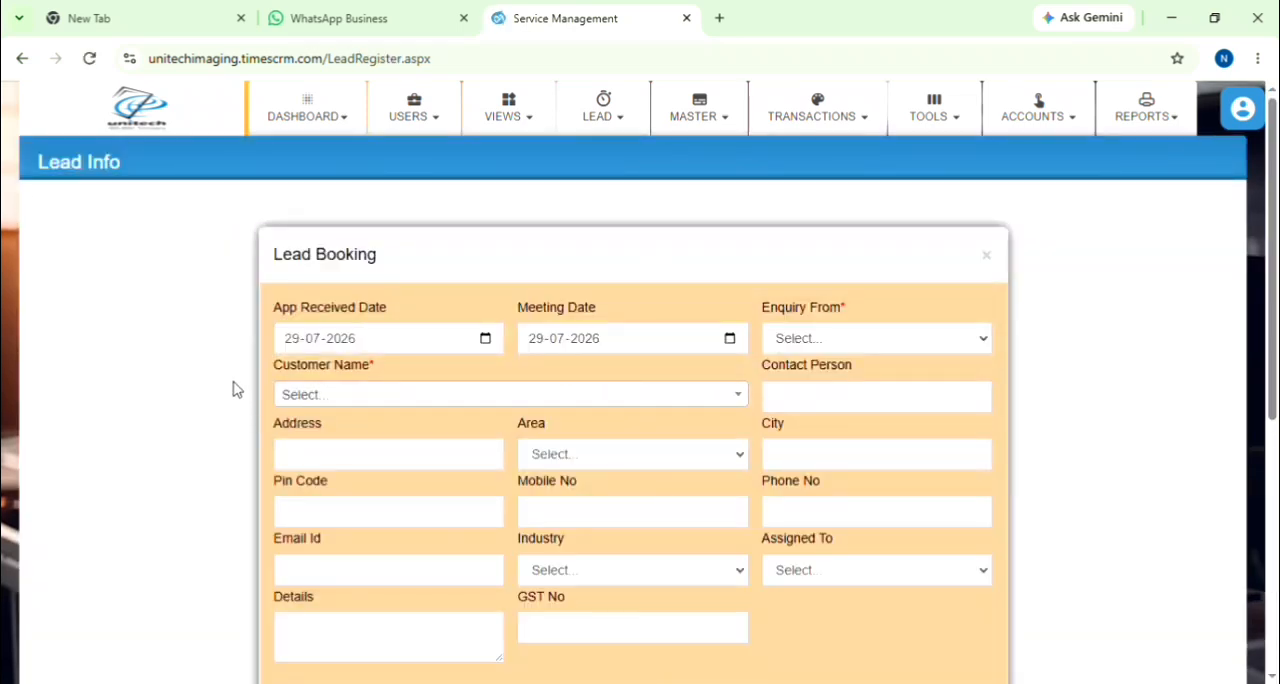
pyautogui.click(371, 404)
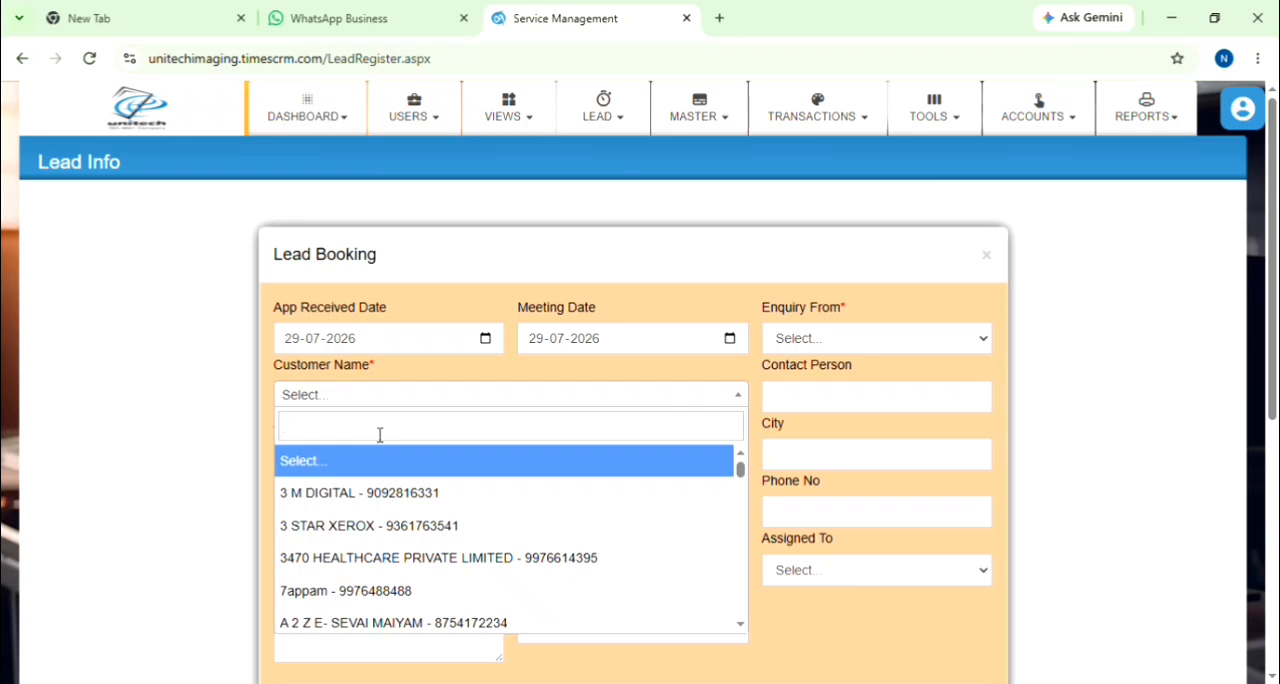
pyautogui.write('NI')
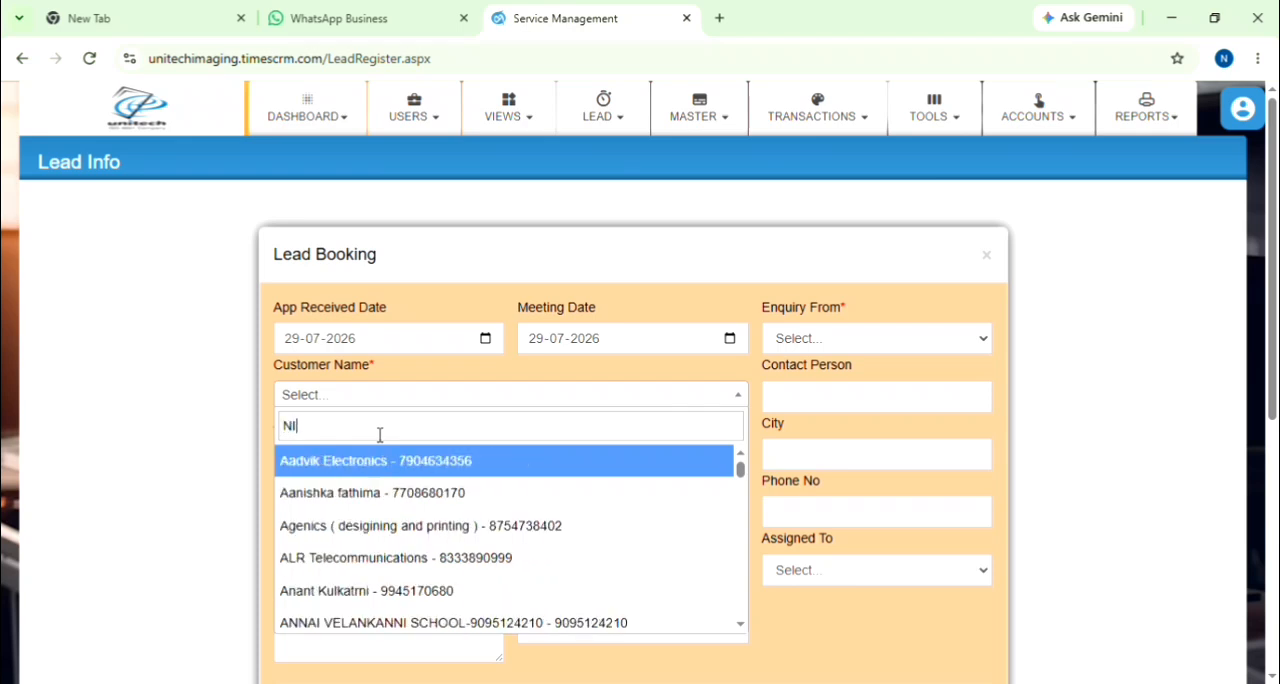
pyautogui.write('SH')
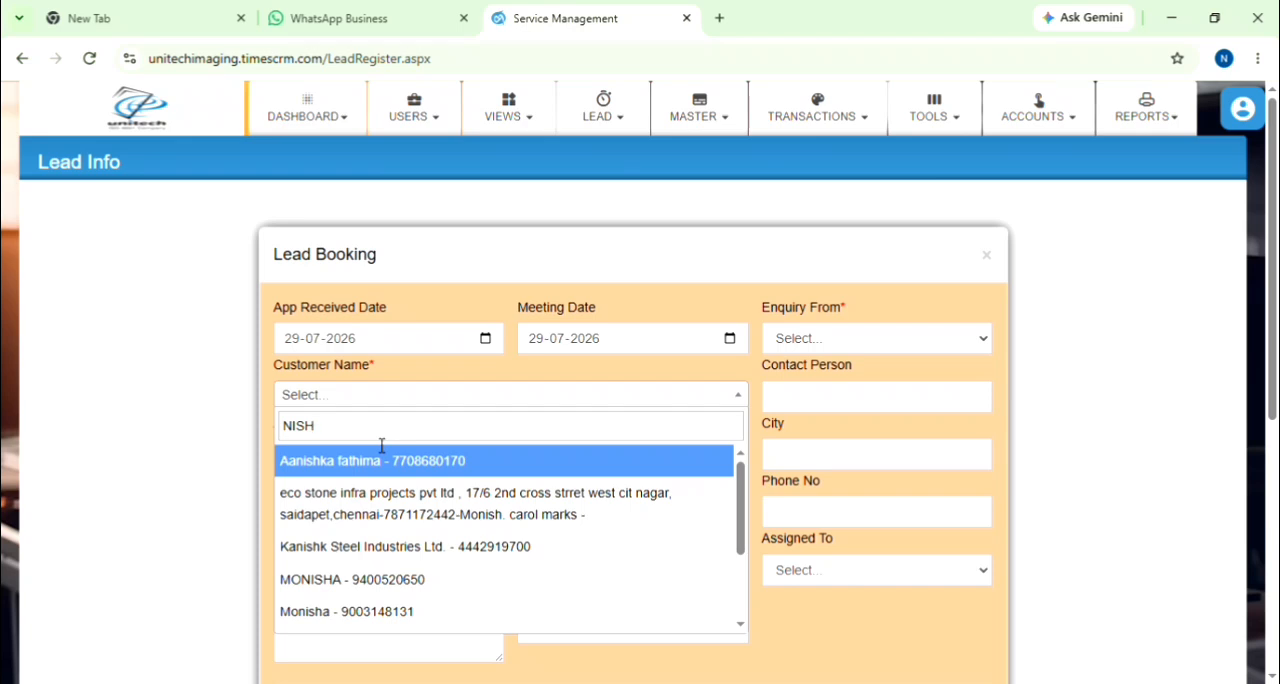
pyautogui.scroll(-2, 380, 505)
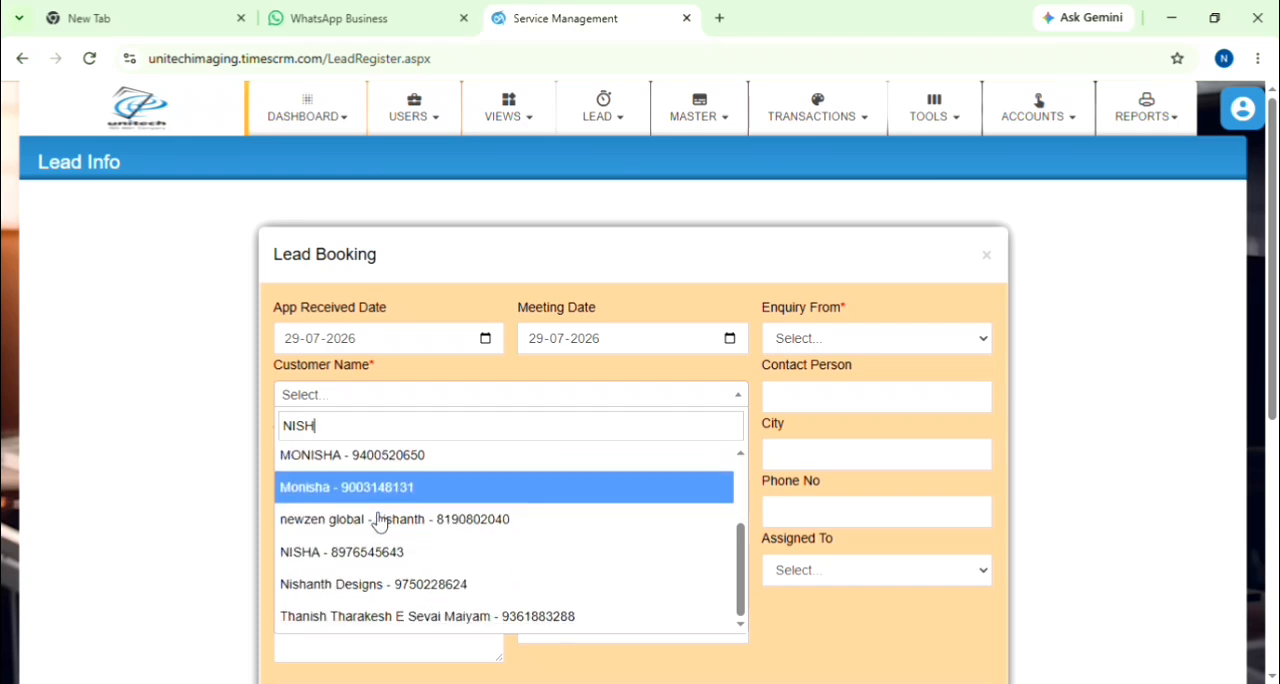
pyautogui.click(385, 564)
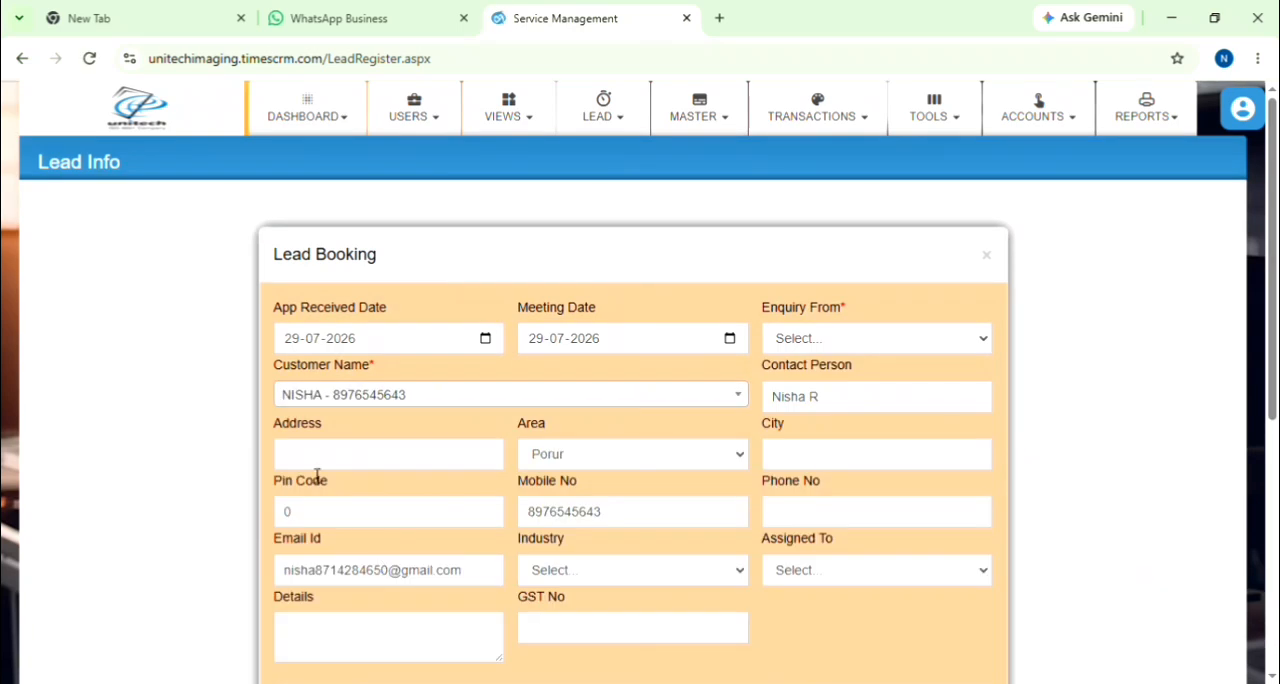
# Step: Set the lead booking's enquiry source to google search, meeting date to 30-07-2026, industry to Company and assignee to Office
pyautogui.click(859, 334)
pyautogui.click(897, 466)
pyautogui.scroll(-1, 695, 494)
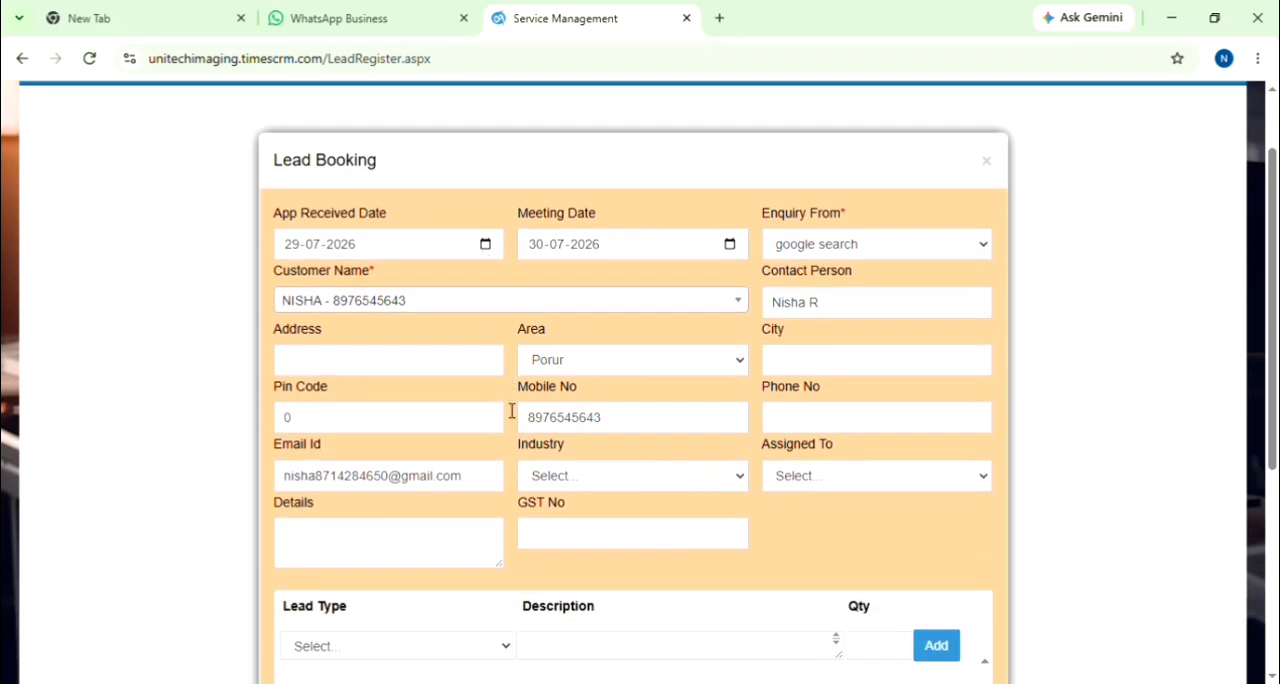
pyautogui.click(598, 482)
pyautogui.click(578, 250)
pyautogui.click(870, 488)
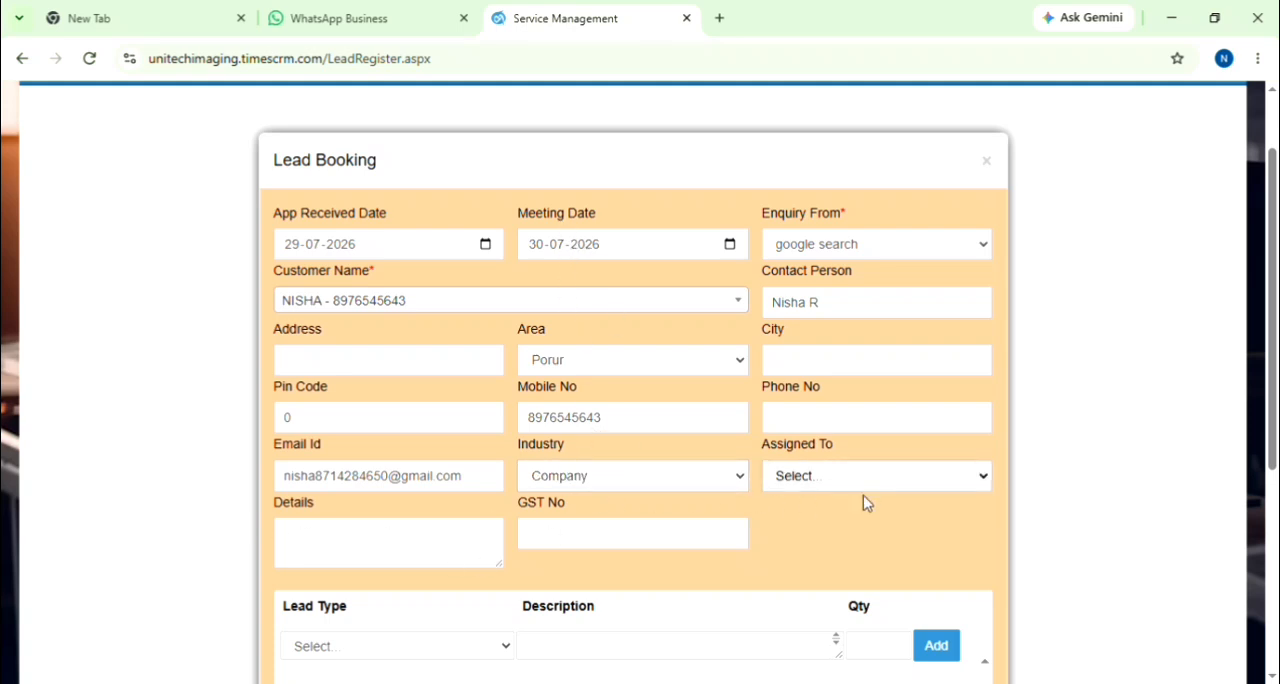
pyautogui.click(842, 277)
# Step: Enter a Copier lead line in the booking with the description PRICE DETAILS and quantity 1
pyautogui.scroll(-3, 754, 590)
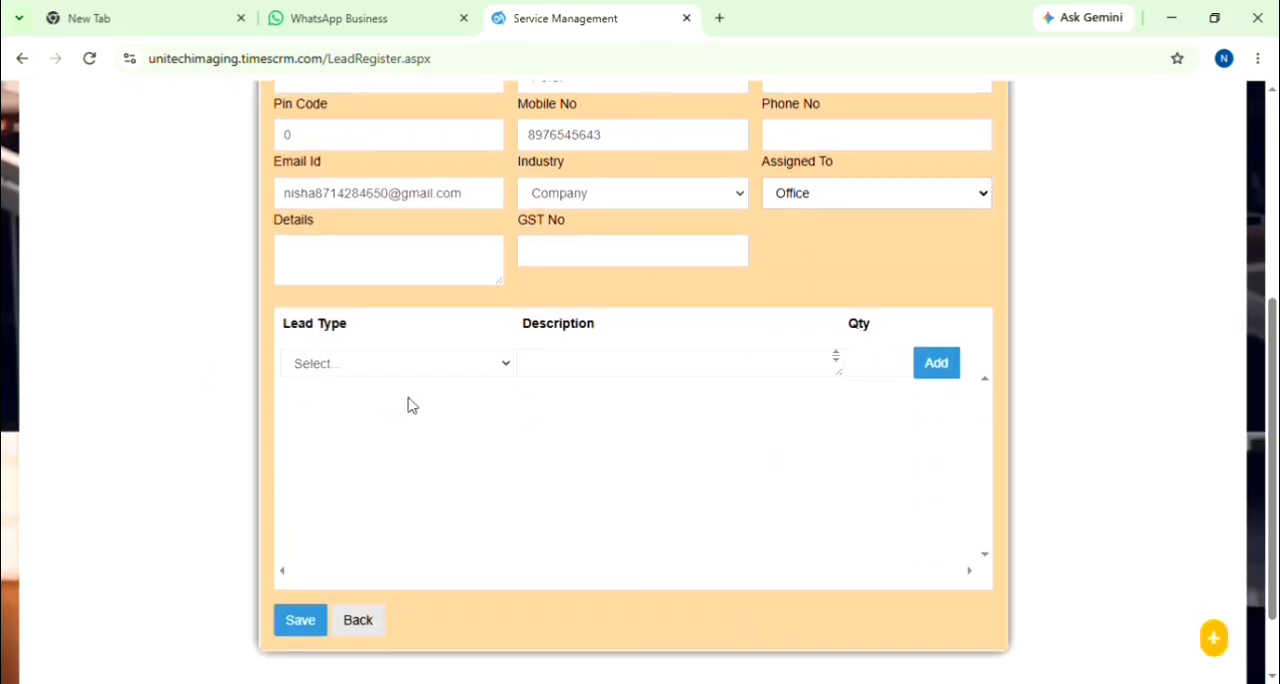
pyautogui.click(420, 474)
pyautogui.click(580, 375)
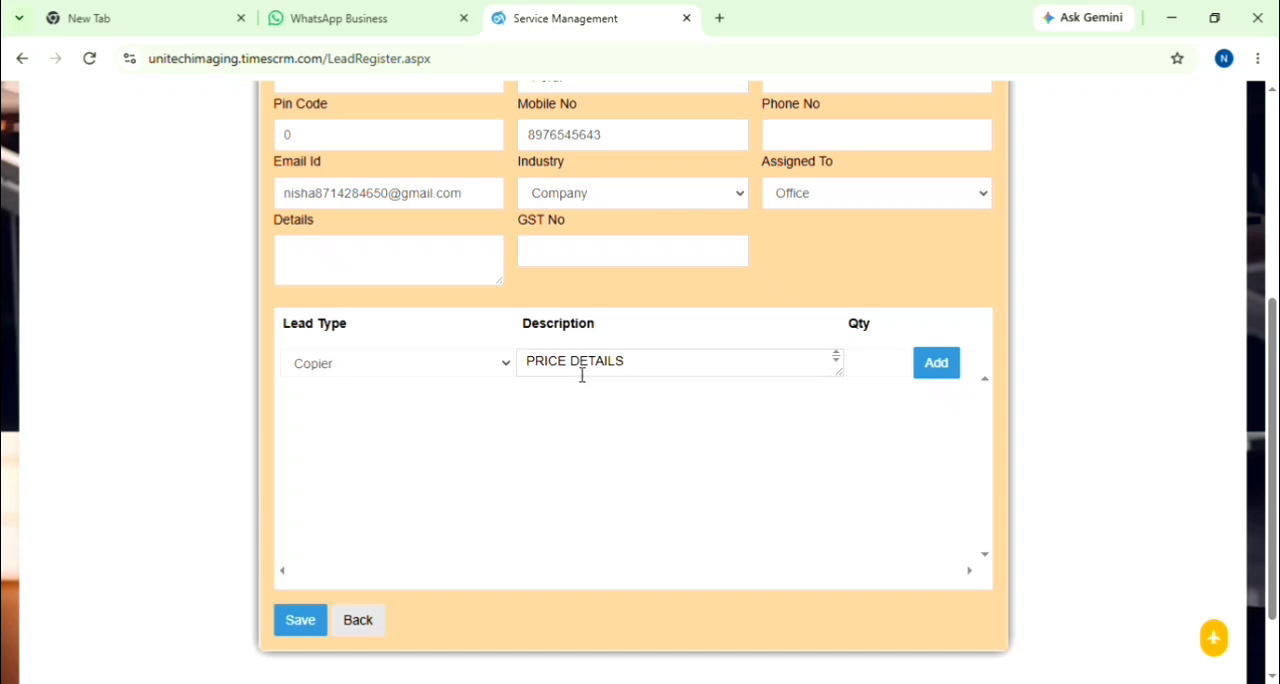
pyautogui.click(883, 370)
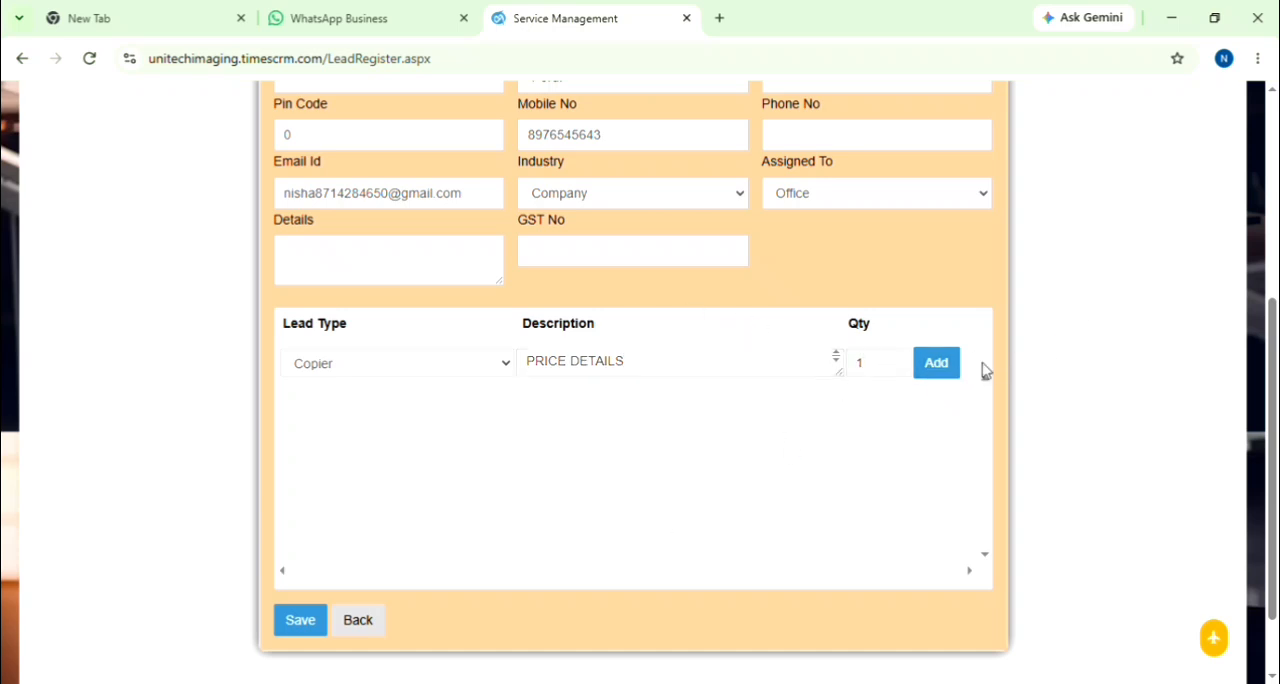
# Step: Save the lead booking, confirm the save and dismiss the resulting message
pyautogui.click(300, 621)
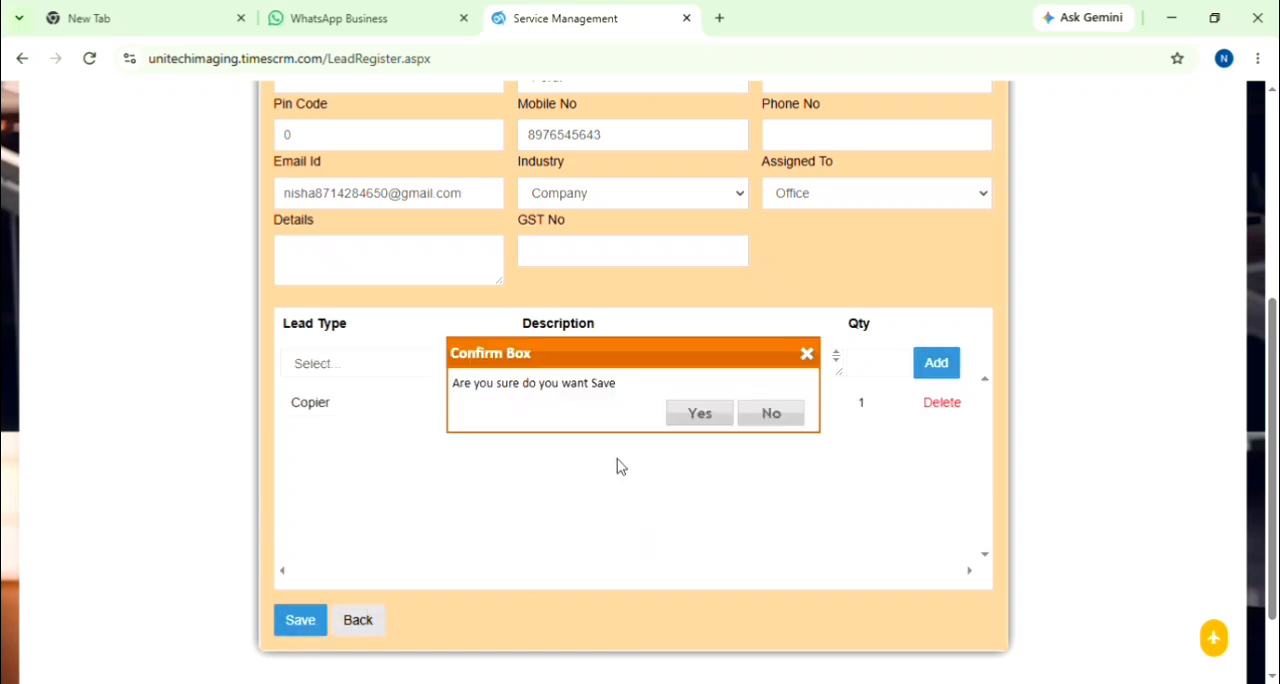
pyautogui.click(722, 414)
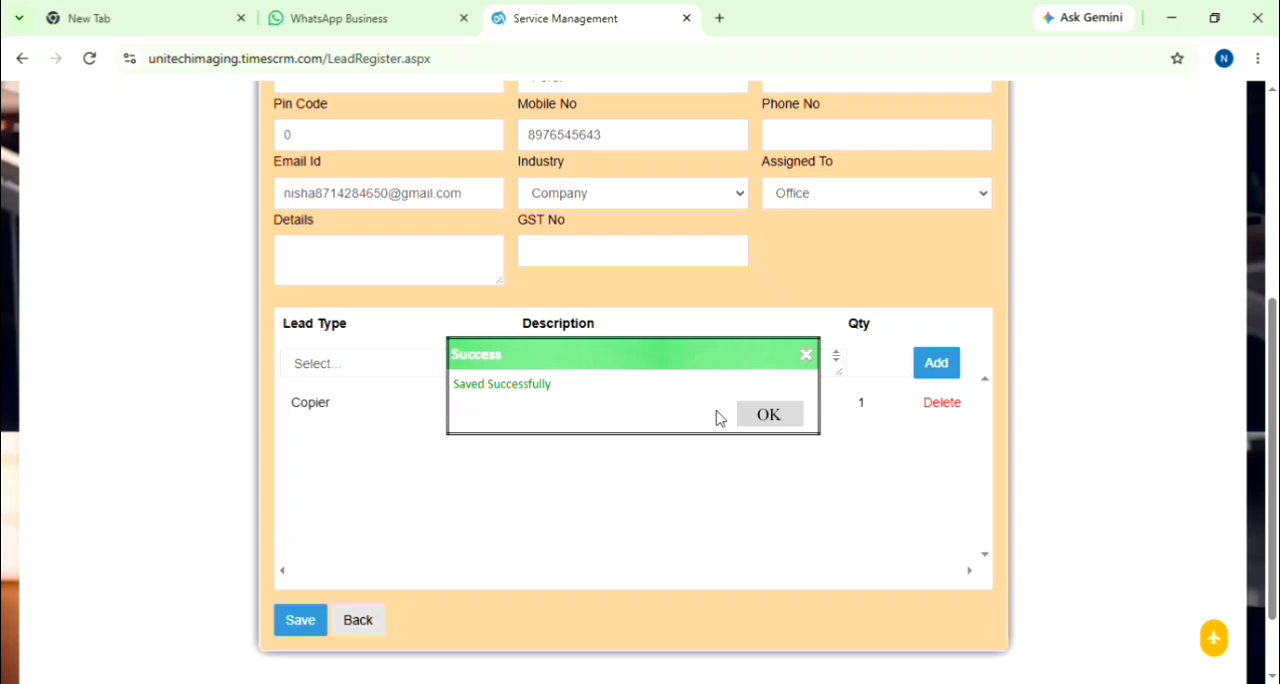
pyautogui.click(785, 426)
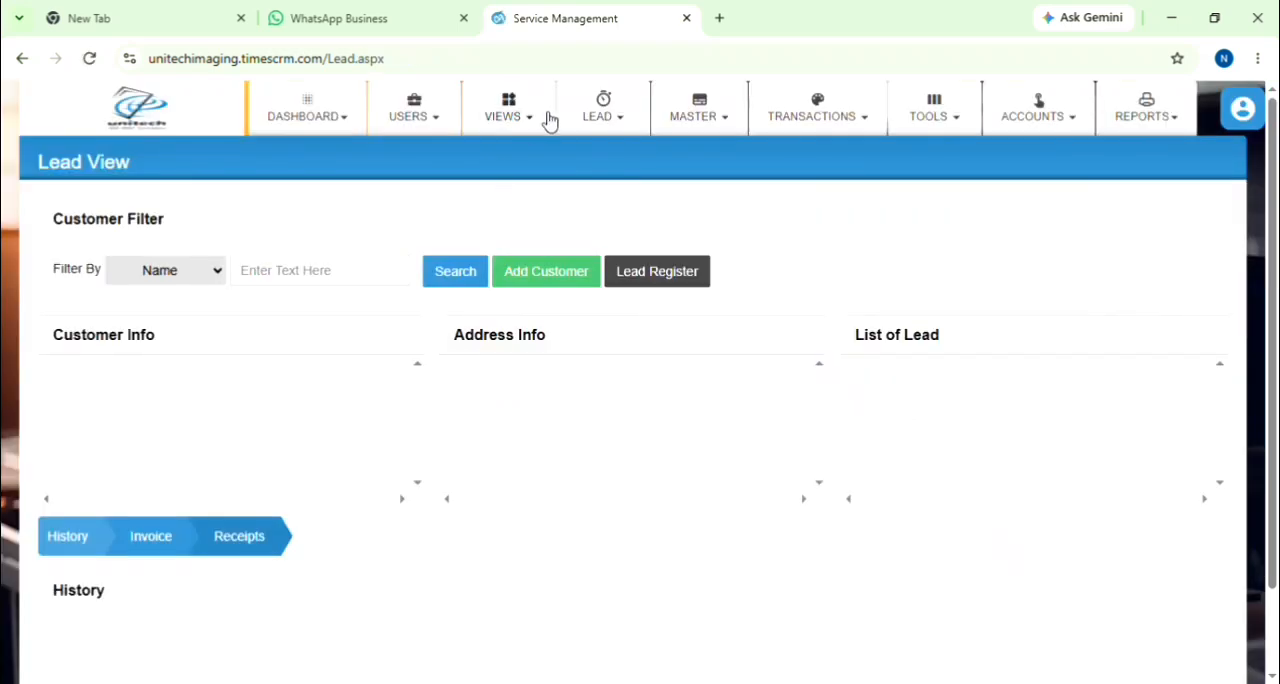
# Step: Open the Lead Status View and examine the open leads and the allocated leads down to the end of the page
pyautogui.click(603, 116)
pyautogui.click(608, 273)
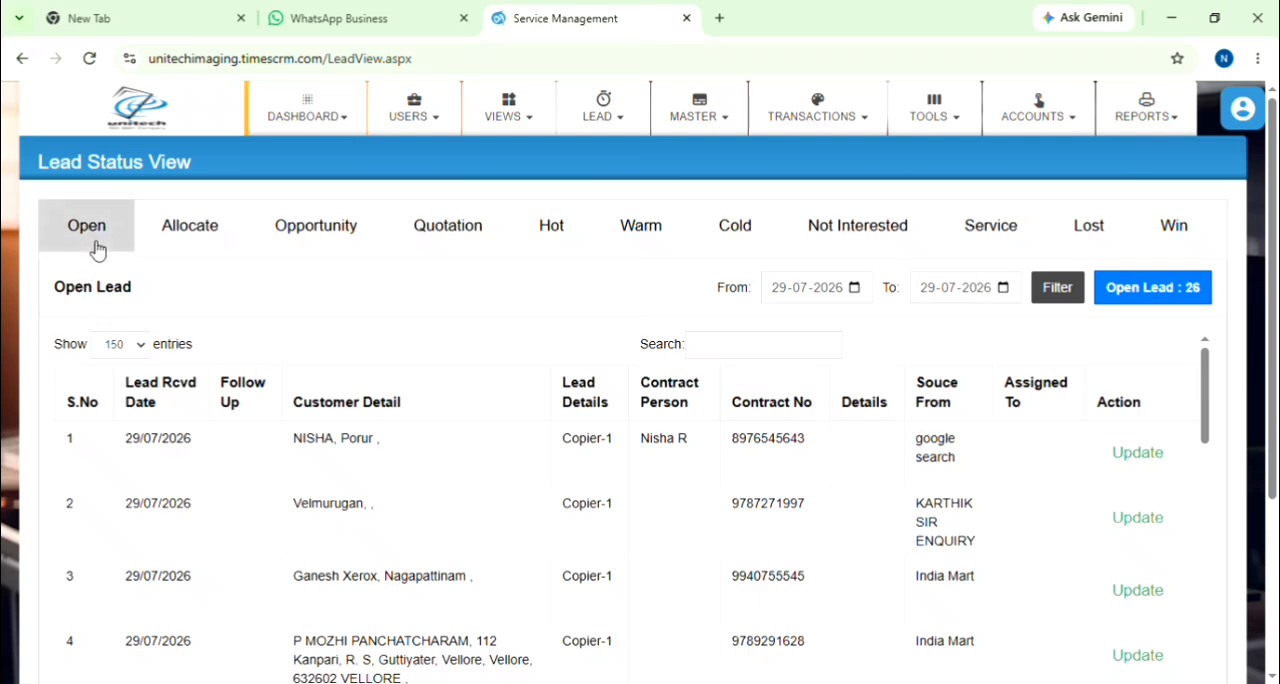
pyautogui.click(190, 245)
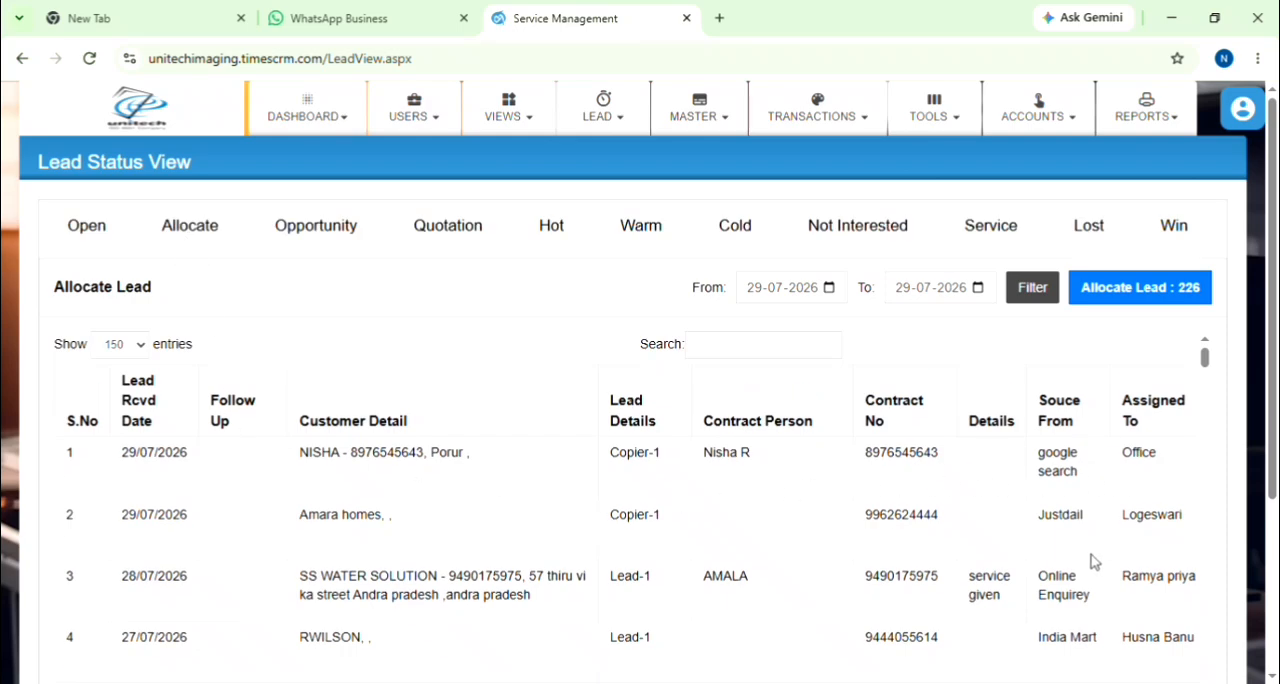
pyautogui.scroll(-5, 1060, 535)
pyautogui.scroll(-15, 1040, 525)
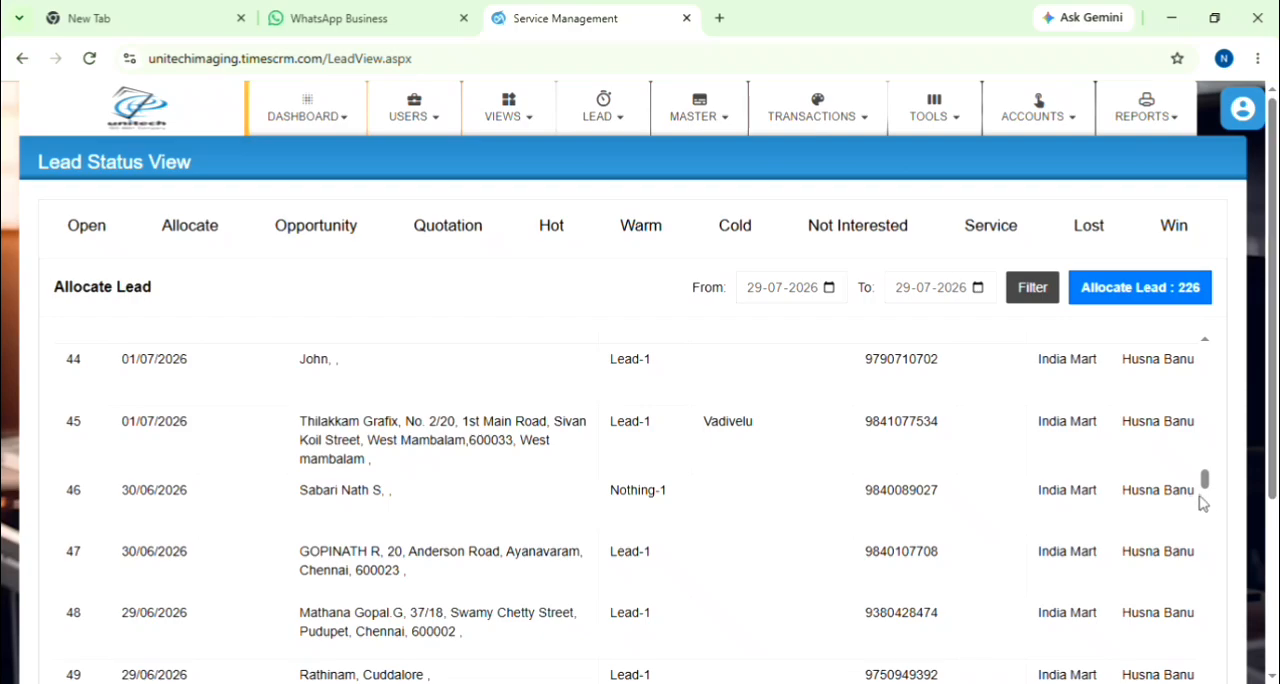
pyautogui.moveTo(1205, 490); pyautogui.dragTo(1205, 683)
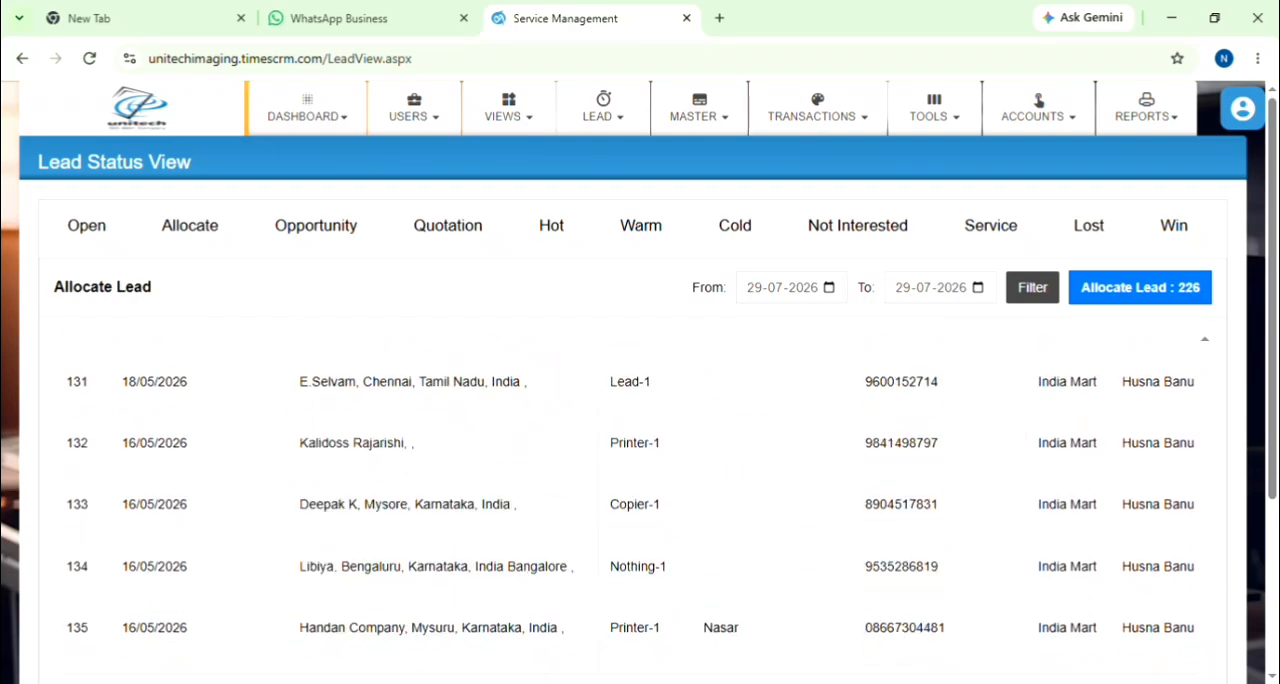
pyautogui.scroll(-2, 1100, 500)
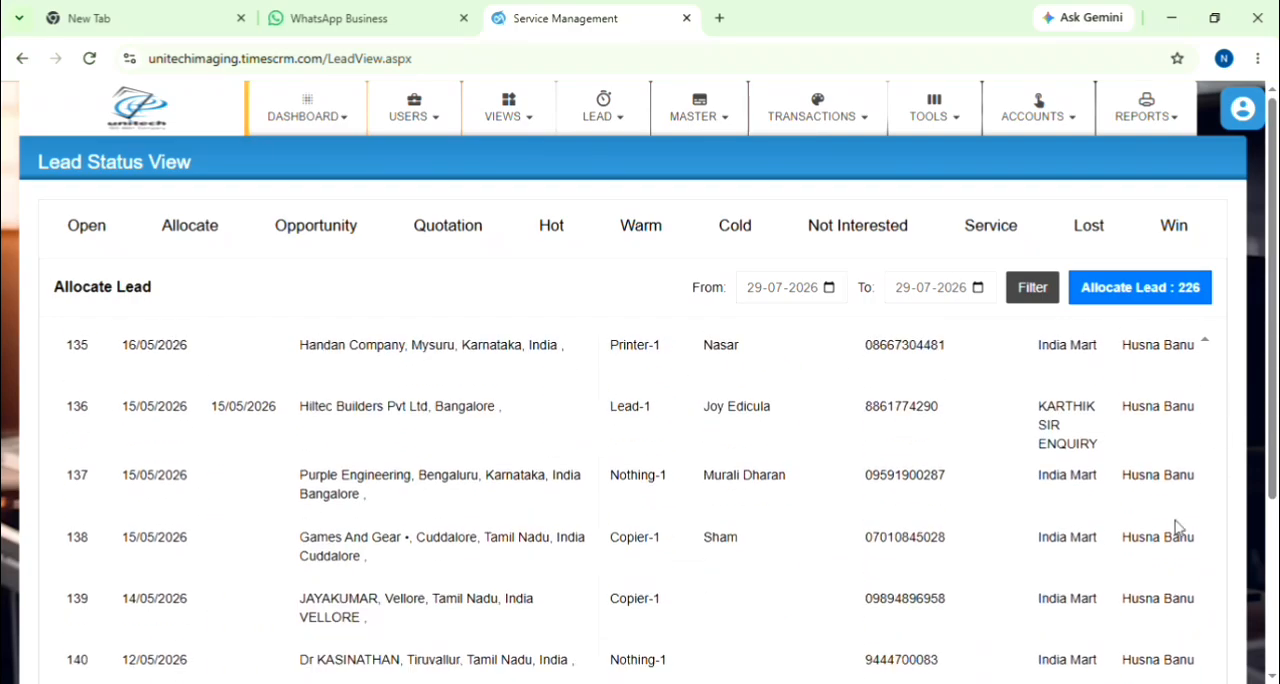
pyautogui.scroll(-5, 1150, 490)
pyautogui.scroll(-3, 1120, 452)
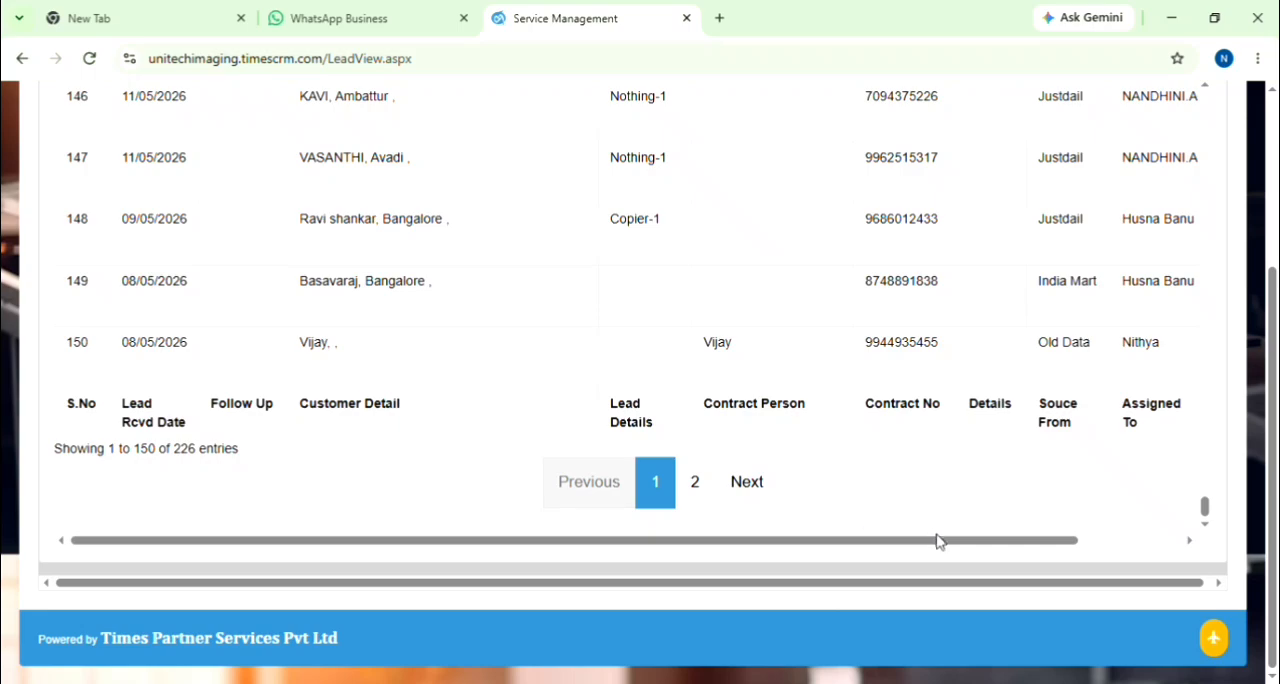
# Step: Open the update form of the newly booked google search lead at the start of the allocated leads
pyautogui.moveTo(963, 547); pyautogui.dragTo(1130, 549)
pyautogui.scroll(15, 1132, 490)
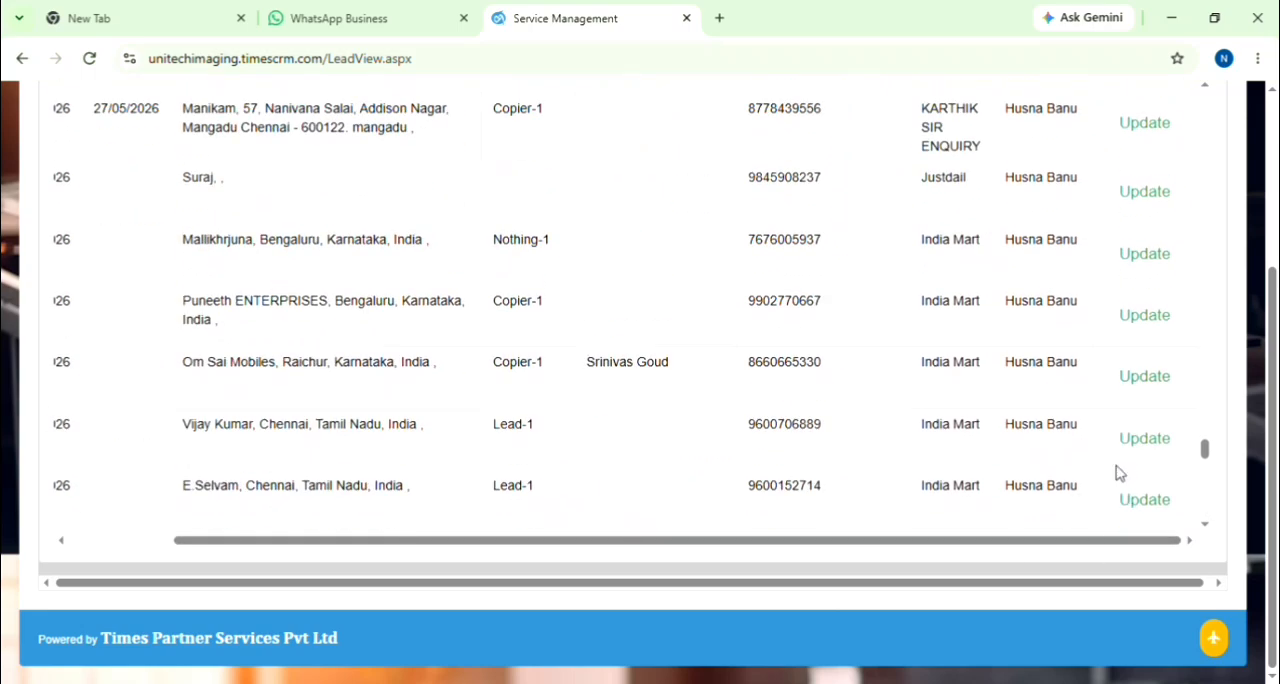
pyautogui.moveTo(1204, 422); pyautogui.dragTo(1157, 107)
pyautogui.scroll(3, 1143, 397)
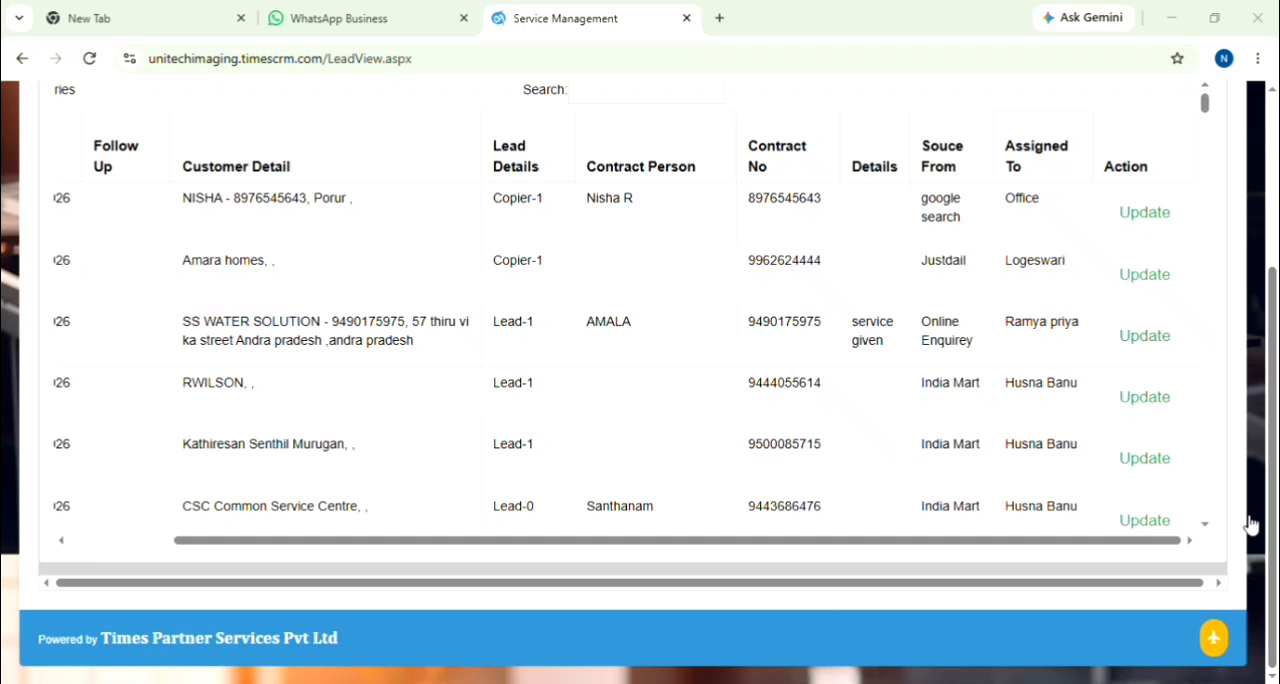
pyautogui.click(1136, 210)
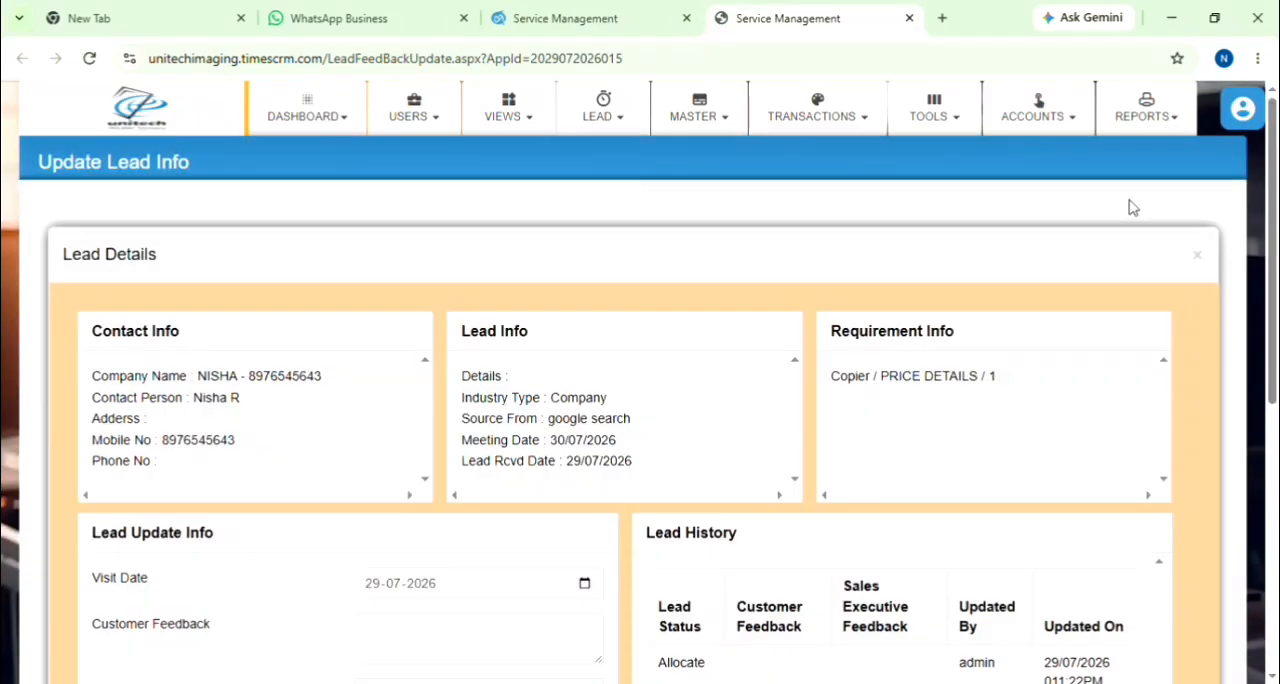
pyautogui.scroll(-2, 308, 527)
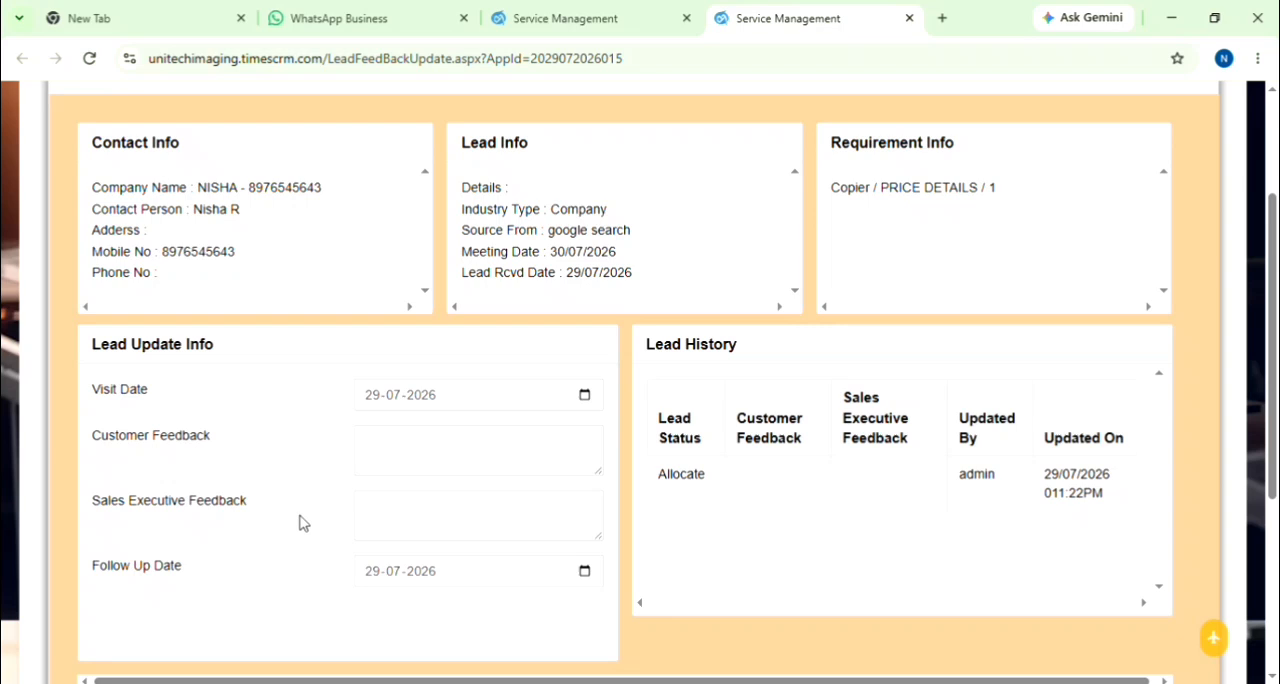
# Step: Enter customer feedback SENT PRICE DETAILS, sales executive feedback DETAILS SENT and follow-up date 30-07-2026 for the lead
pyautogui.click(369, 467)
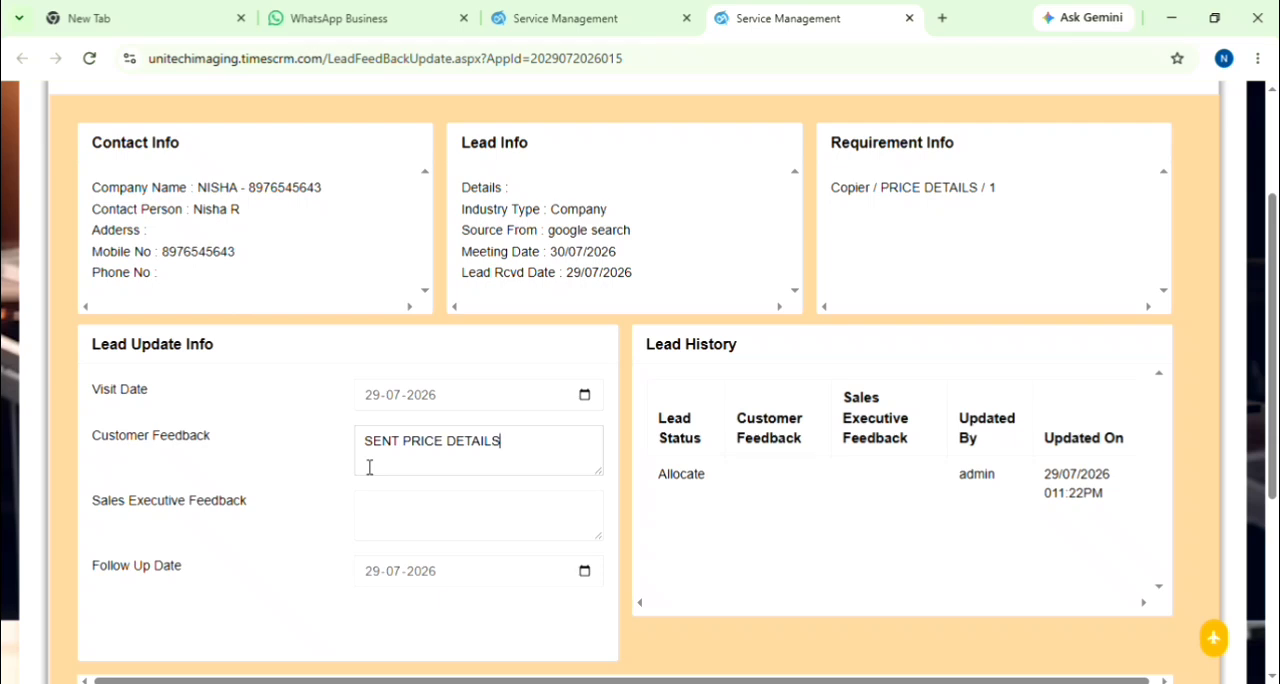
pyautogui.click(391, 539)
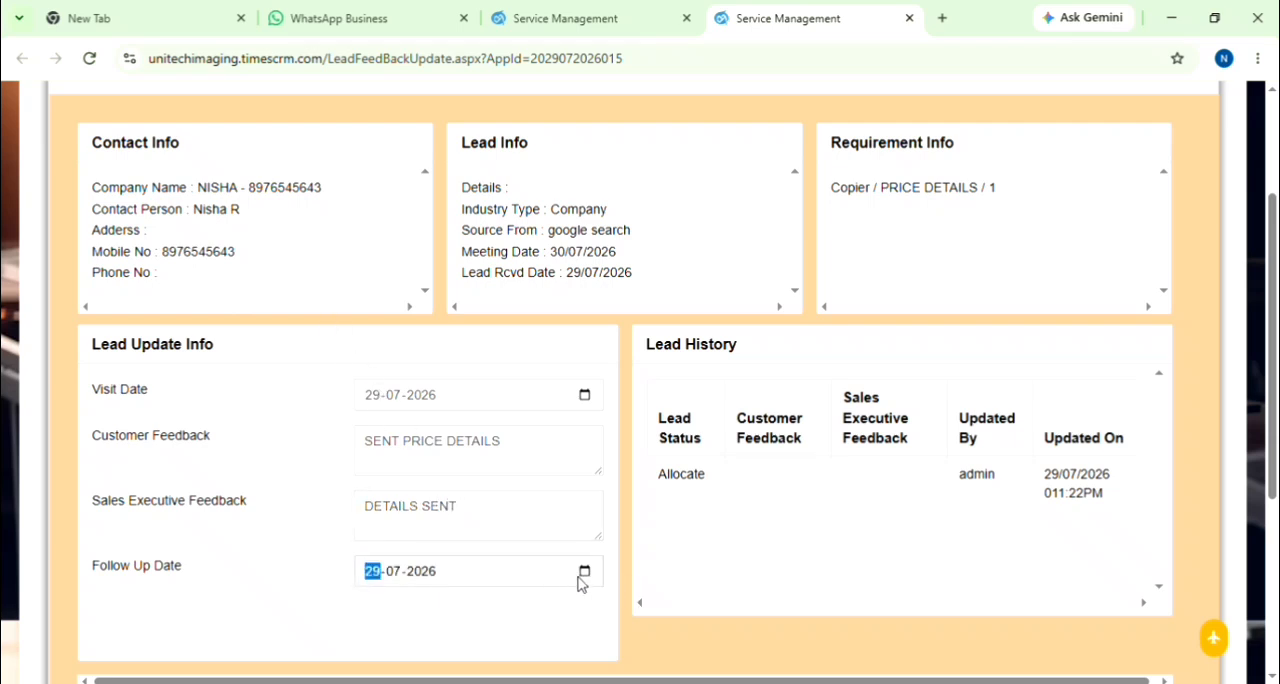
pyautogui.click(581, 575)
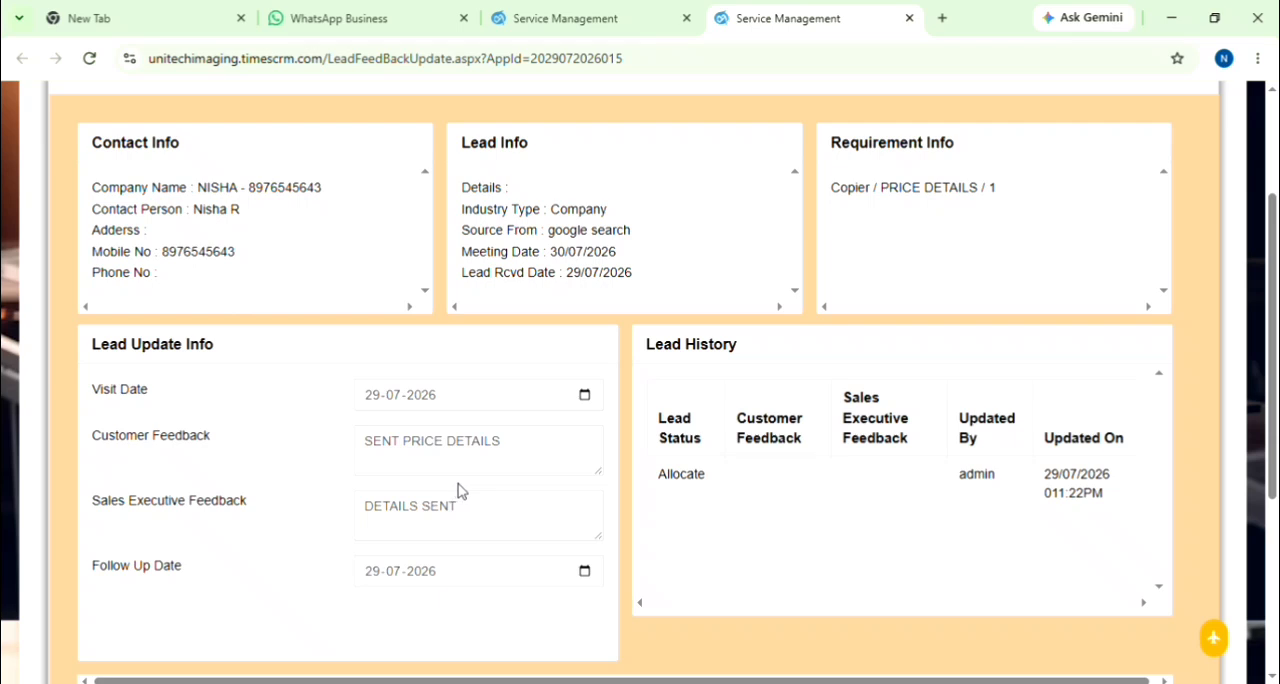
pyautogui.click(676, 530)
# Step: Move the lead to Opportunity status and reopen its update form from the opportunity leads
pyautogui.scroll(-3, 603, 557)
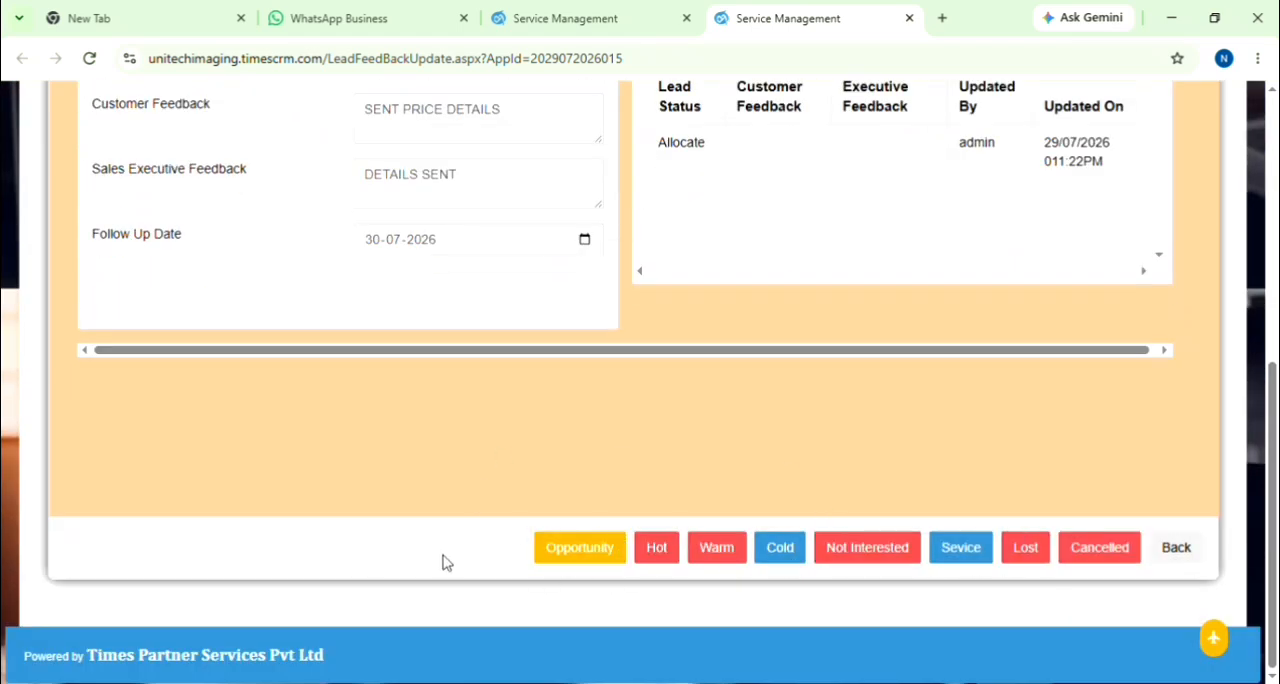
pyautogui.click(585, 561)
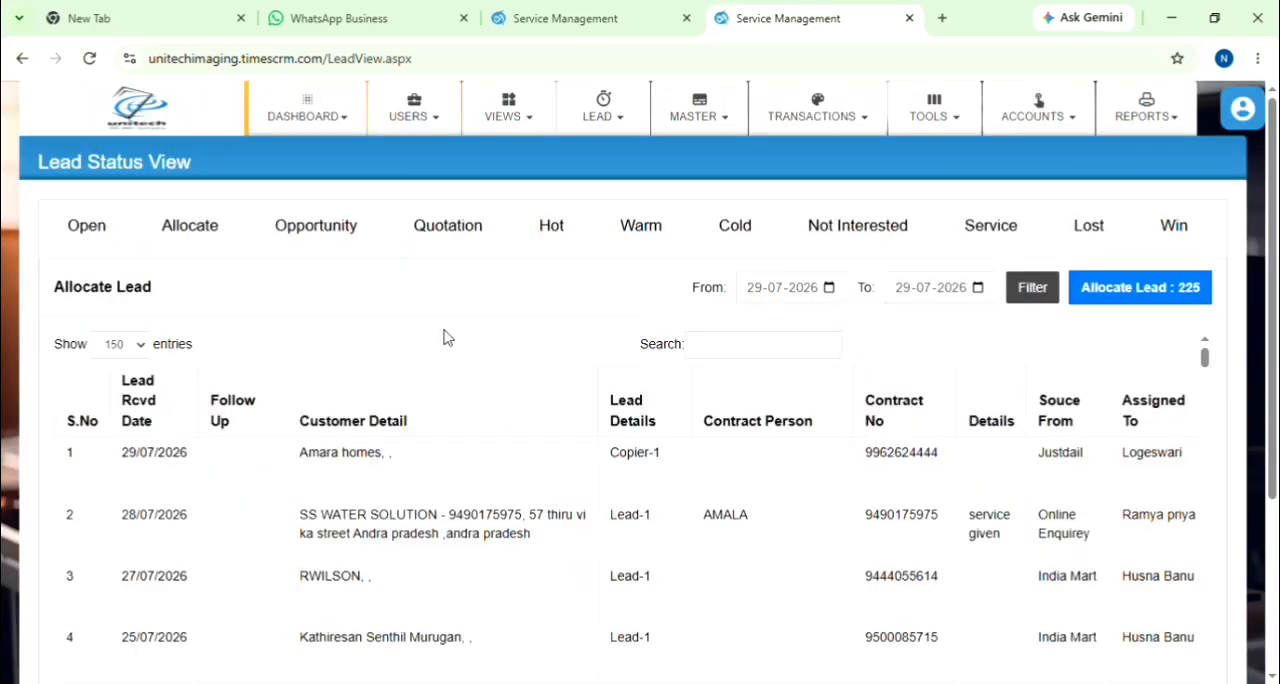
pyautogui.click(328, 248)
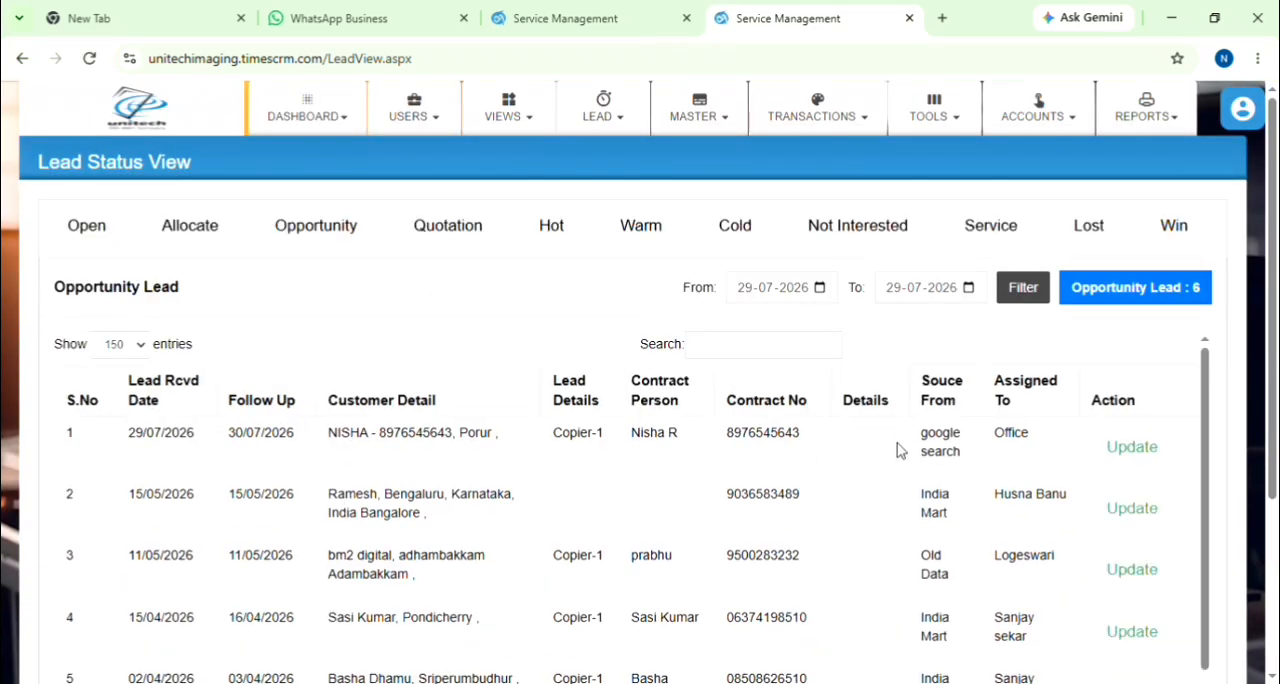
pyautogui.click(1136, 452)
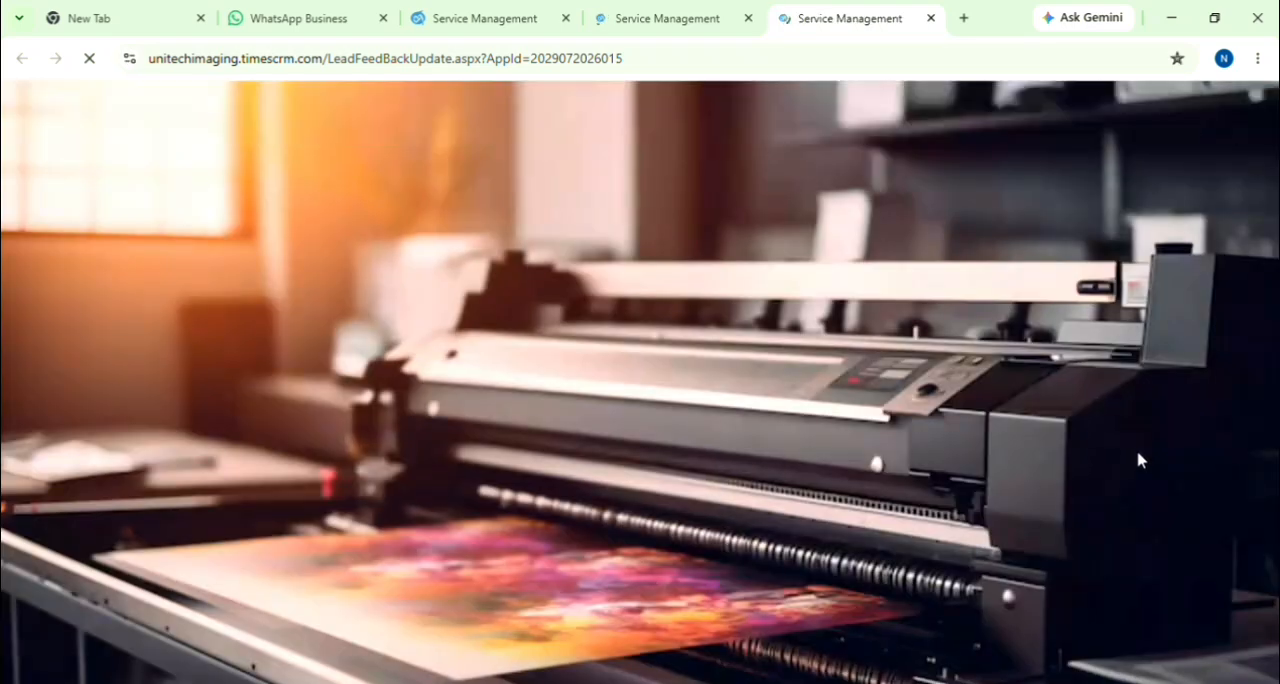
pyautogui.scroll(-3, 730, 394)
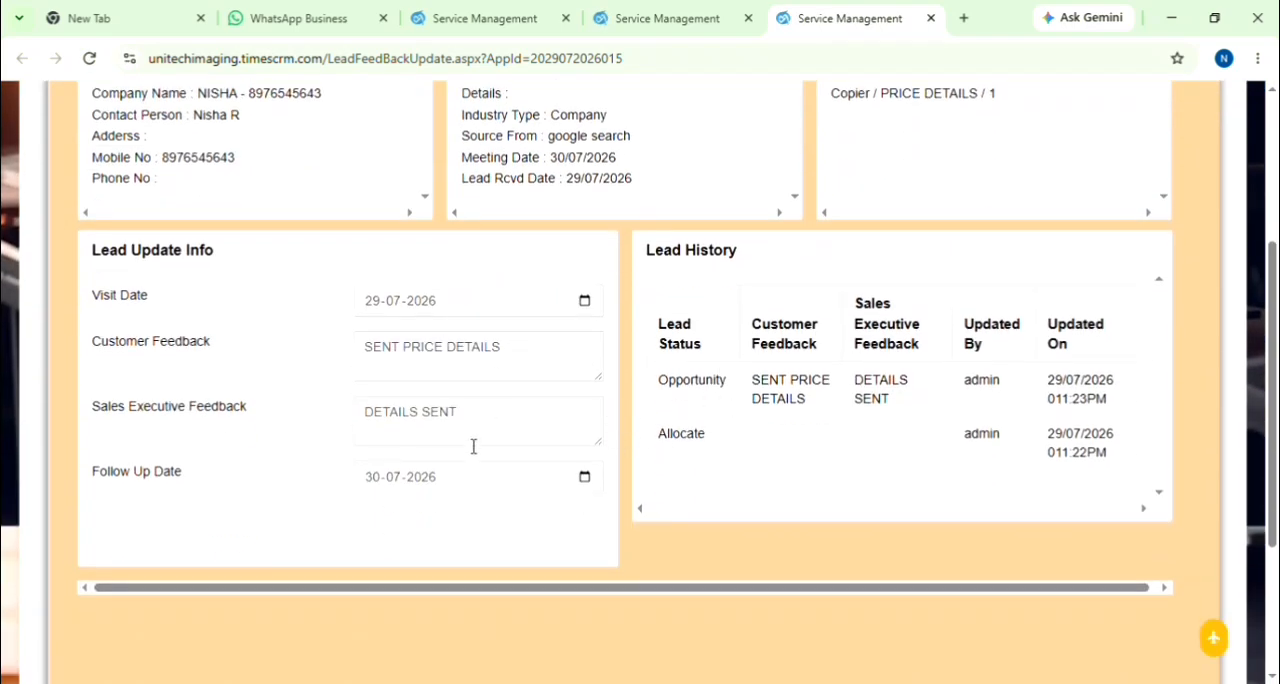
# Step: Replace the customer feedback with SENT QUOTATION and the sales executive feedback with QUOTATION SENT ASKED TO CALL NEXT WEEK
pyautogui.moveTo(509, 364); pyautogui.dragTo(348, 355)
pyautogui.press('BackSpace')
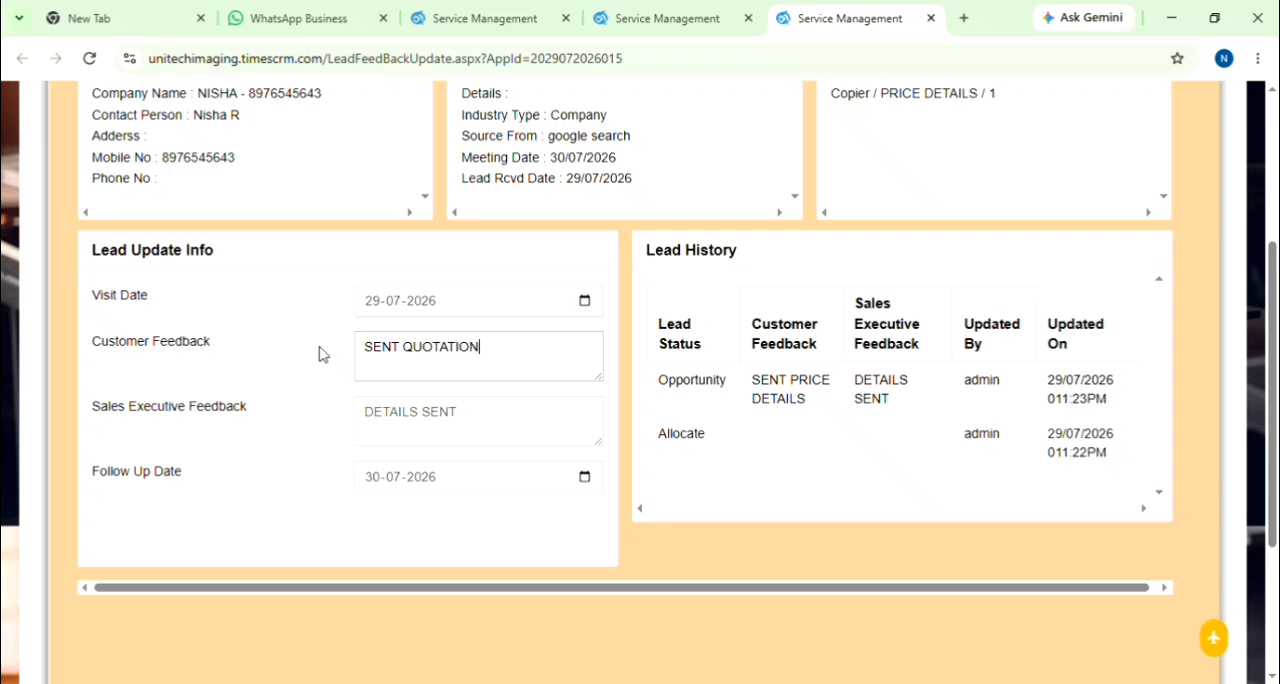
pyautogui.moveTo(494, 440); pyautogui.dragTo(350, 441)
pyautogui.press('BackSpace')
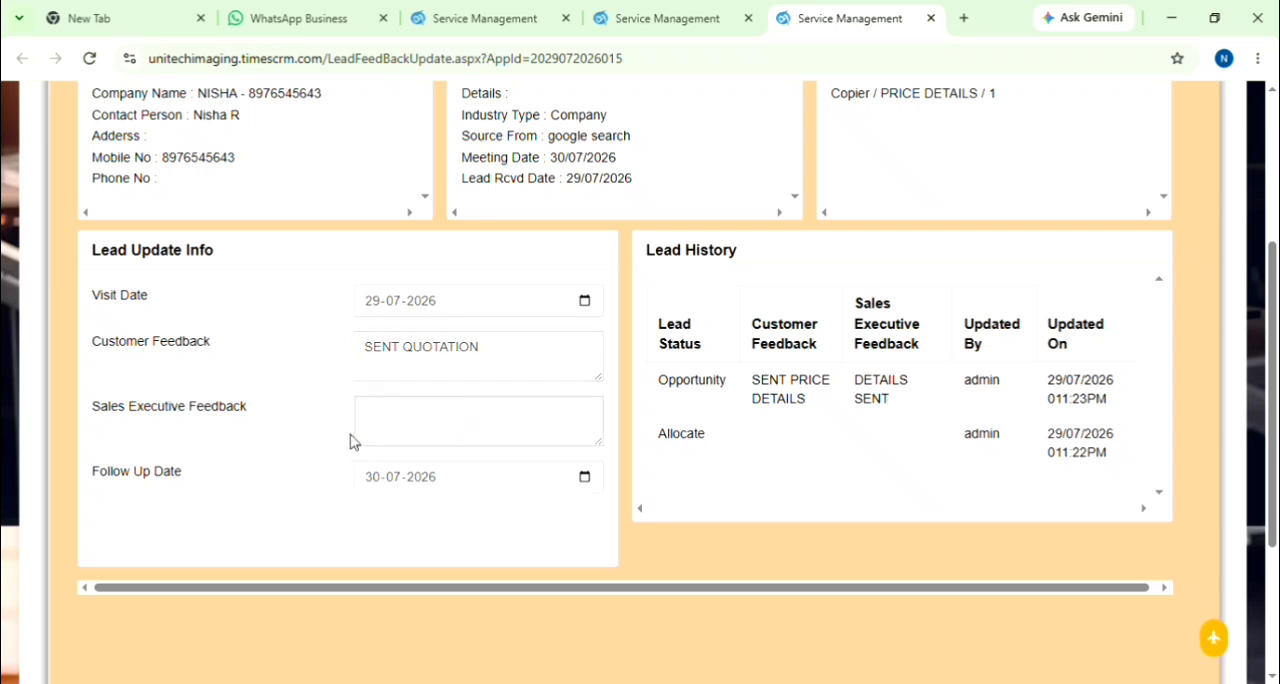
pyautogui.write('QUOTATION SENT')
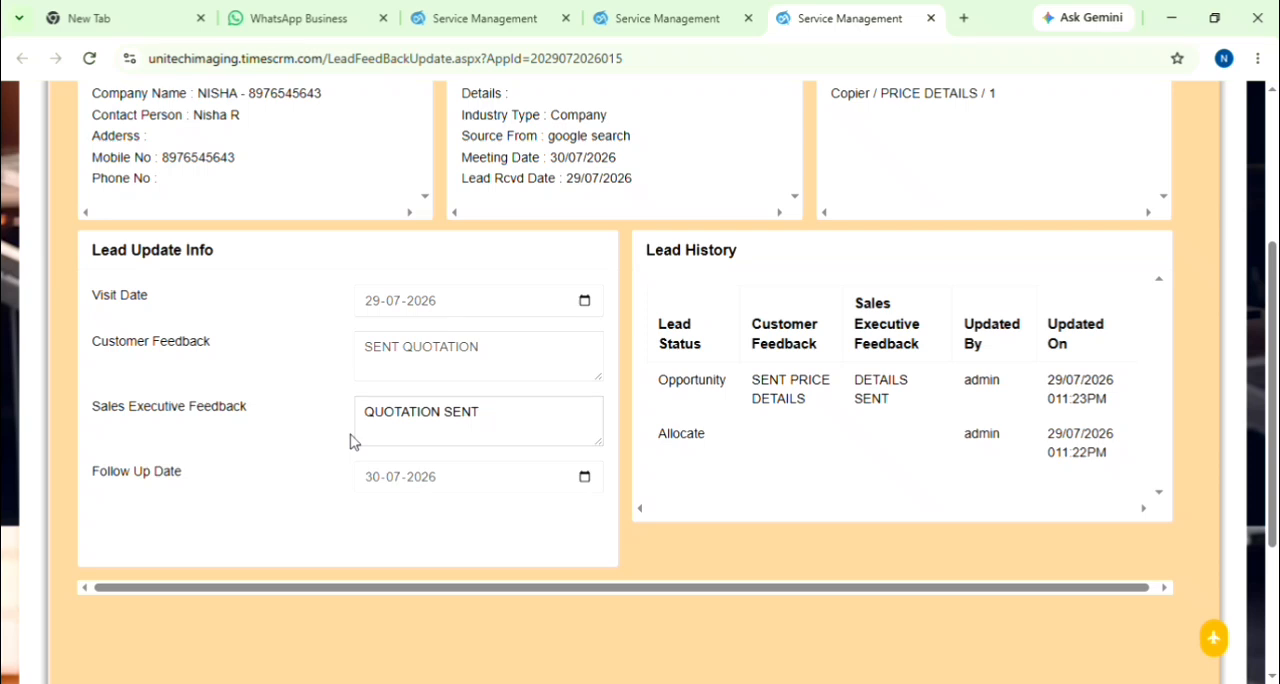
pyautogui.write(' ASKED TO CALL NE')
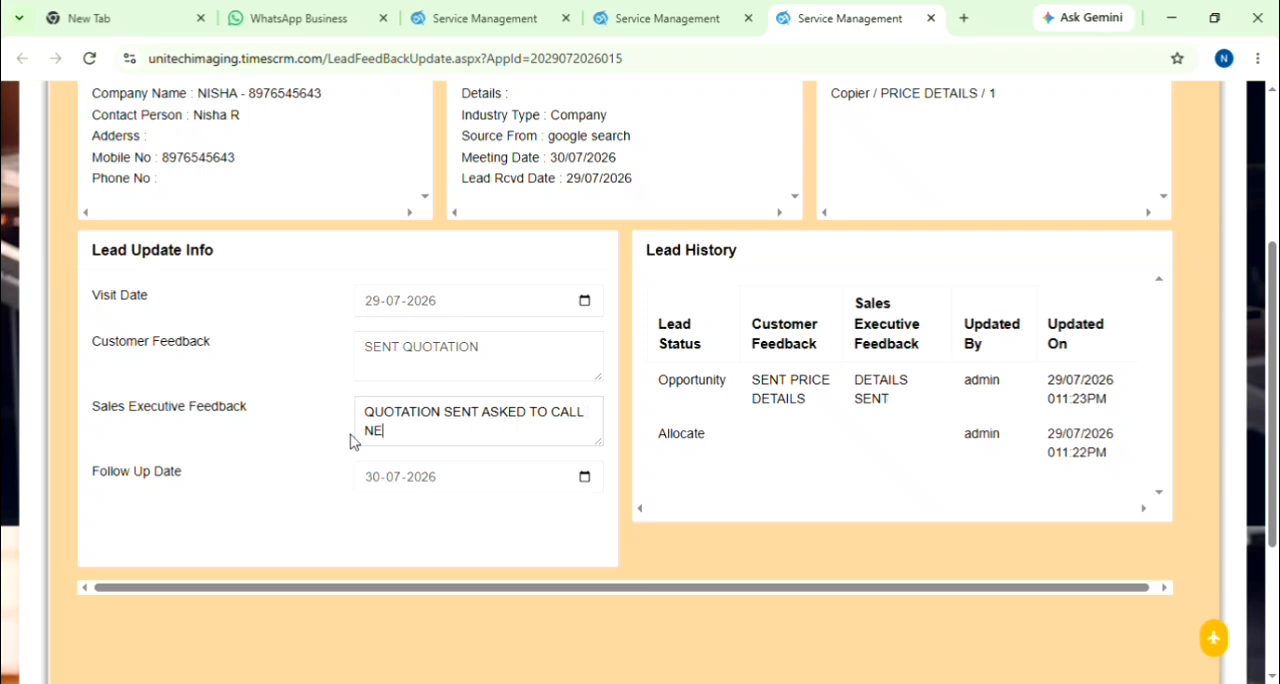
pyautogui.write('XT WEEK')
# Step: Set the lead's follow-up date to 06-08-2026 and move the lead to Quotation status
pyautogui.click(582, 480)
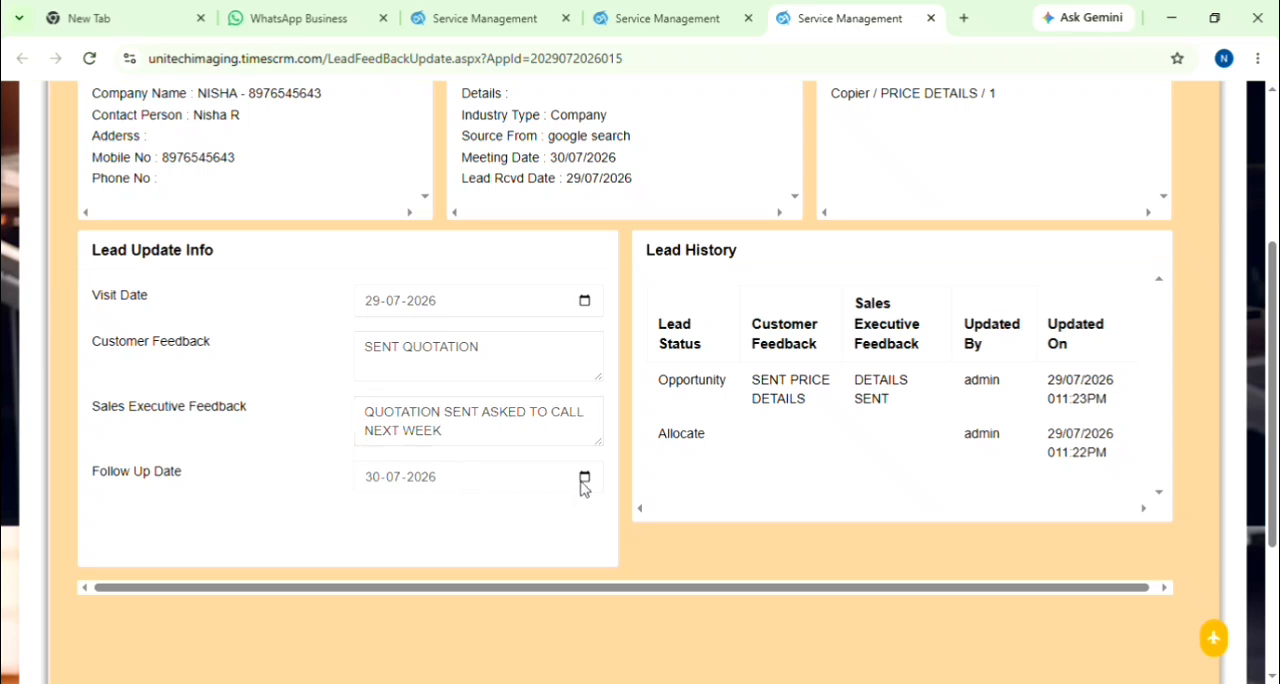
pyautogui.click(466, 414)
pyautogui.scroll(-2, 558, 530)
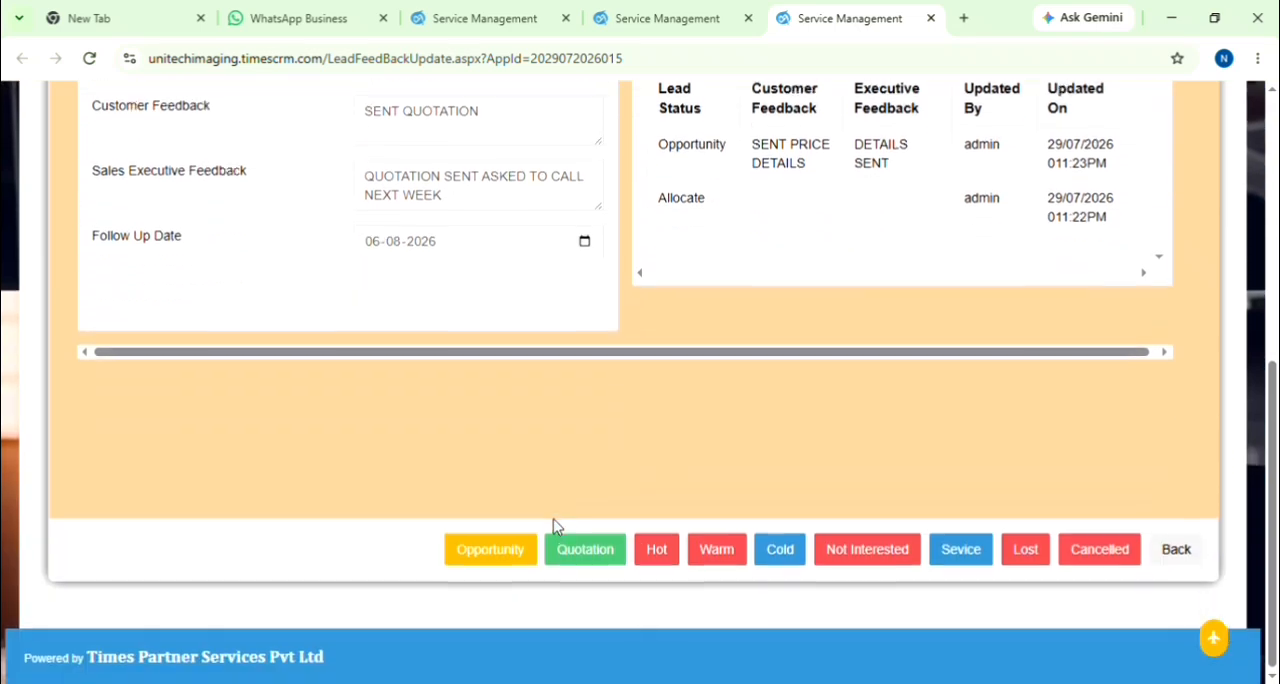
pyautogui.click(614, 566)
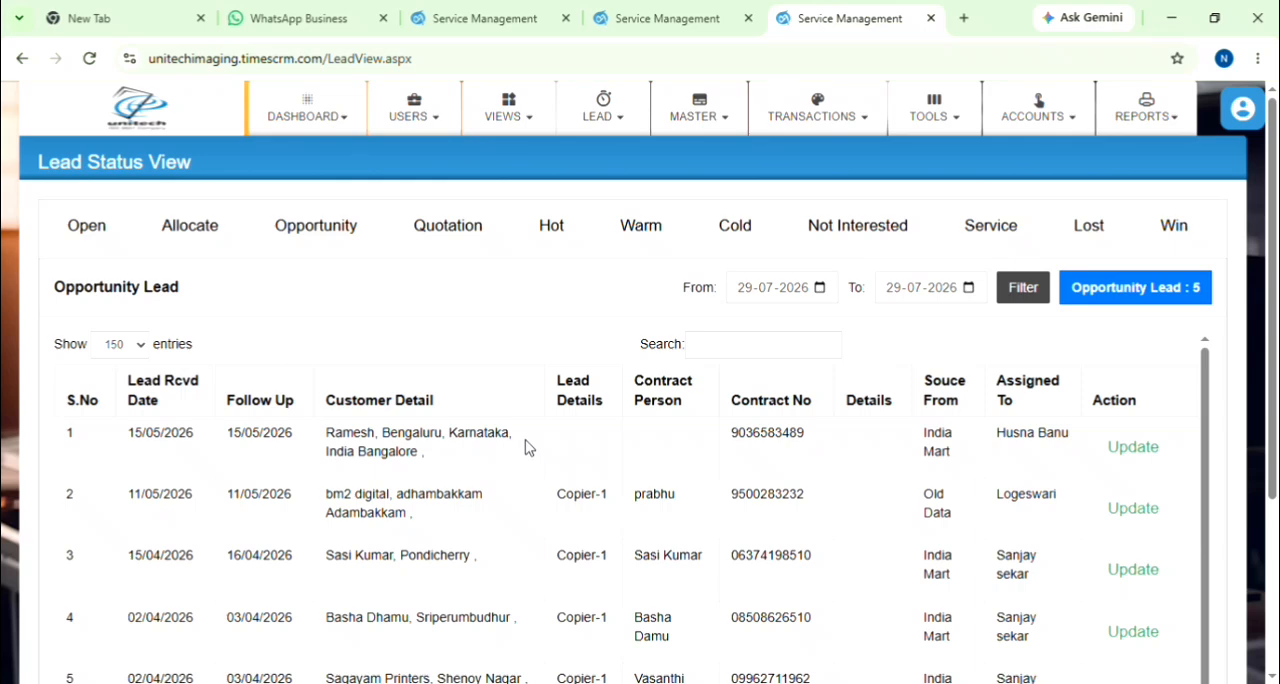
# Step: Open the lead's update form from the quotation leads and start generating a quote for it
pyautogui.click(422, 245)
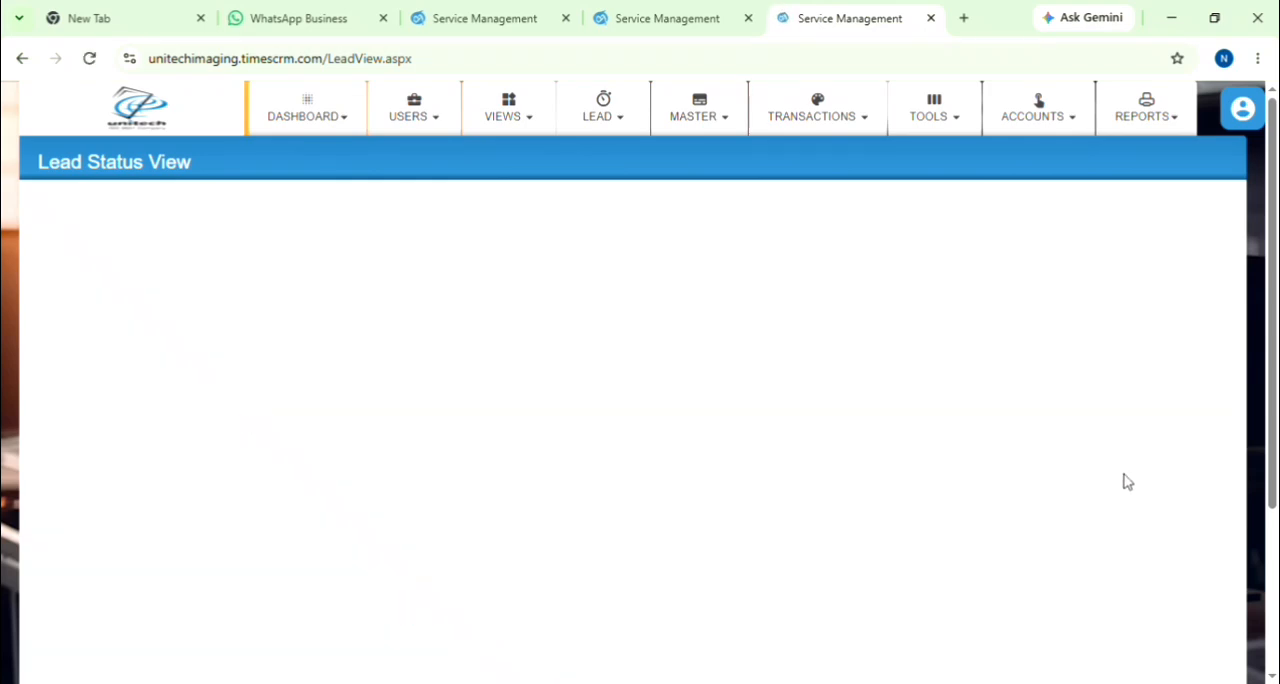
pyautogui.click(1130, 477)
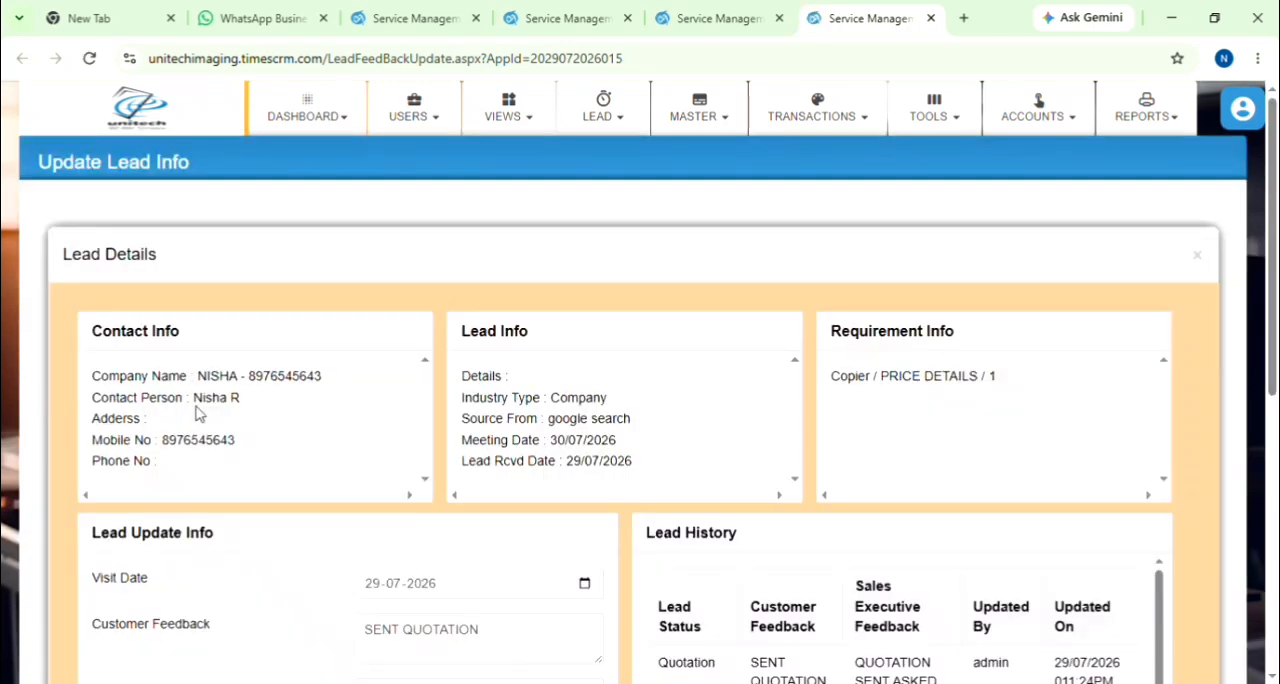
pyautogui.scroll(-6, 226, 421)
pyautogui.scroll(2, 226, 421)
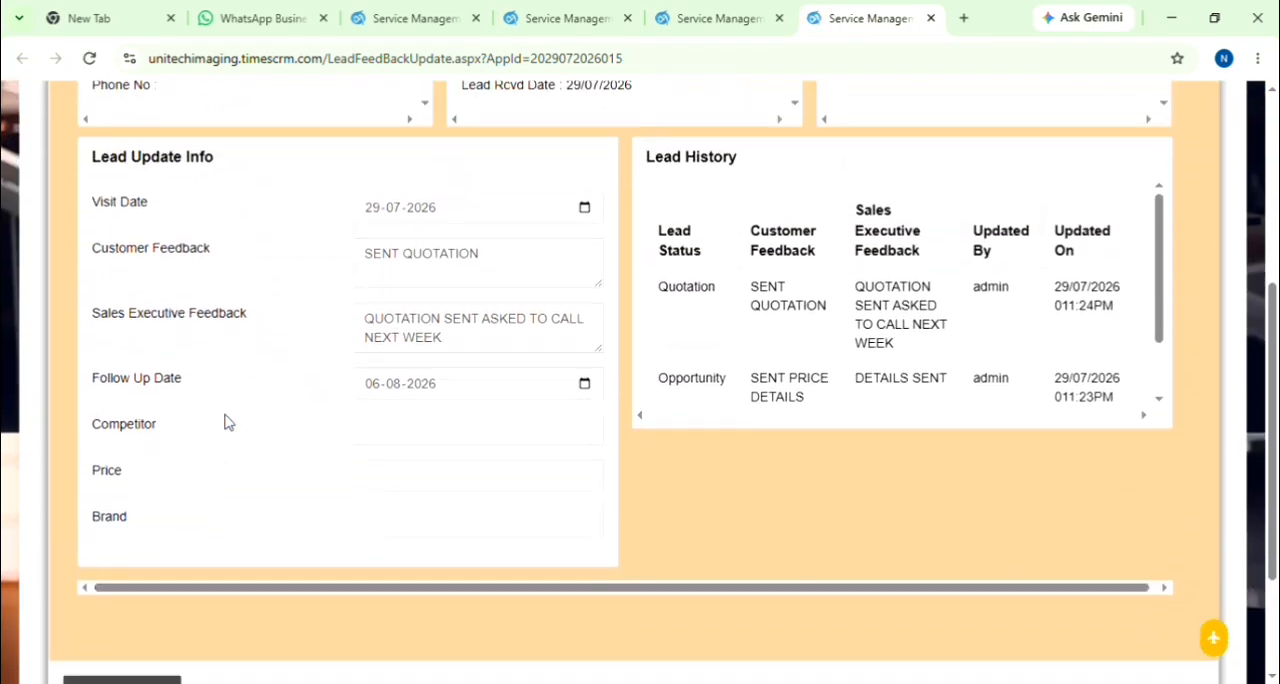
pyautogui.scroll(-2, 226, 421)
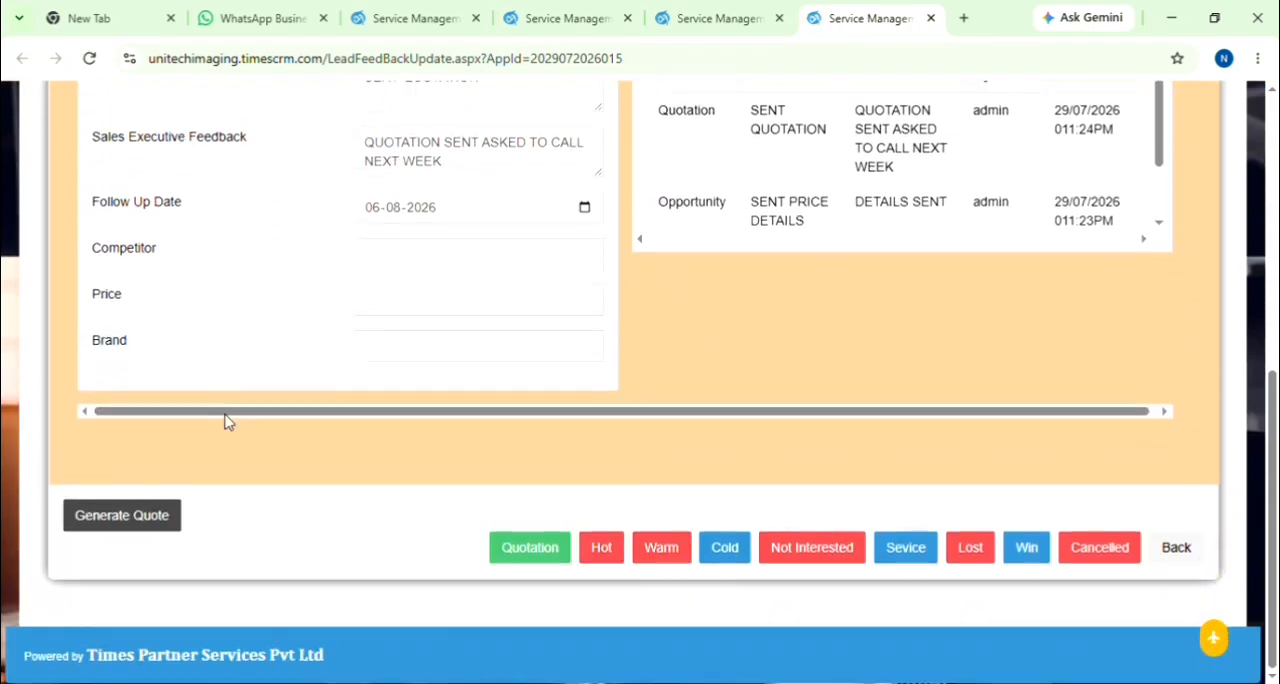
pyautogui.click(408, 306)
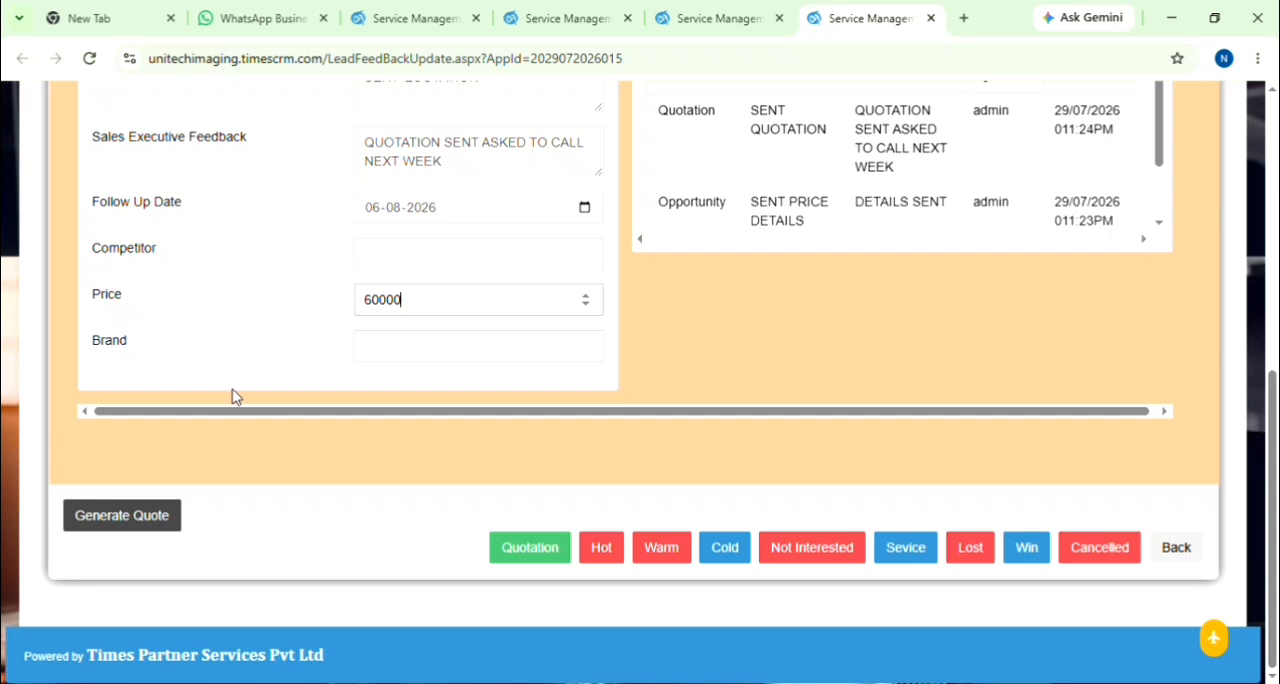
pyautogui.click(150, 520)
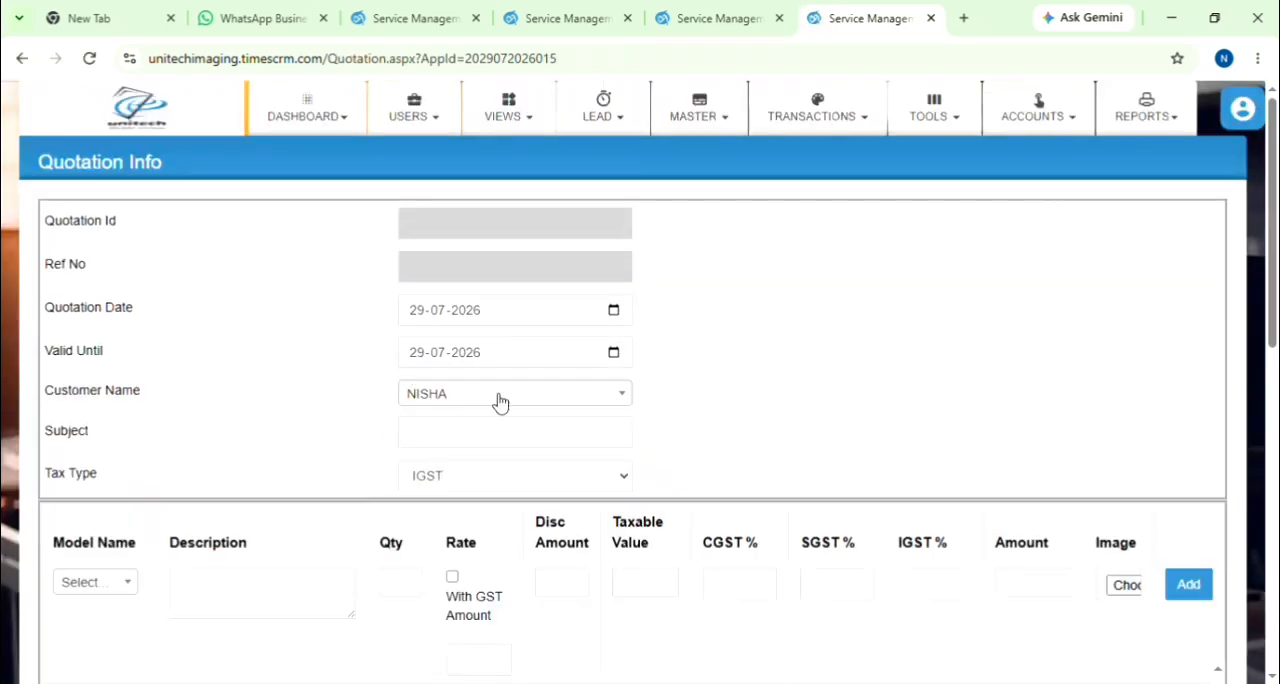
# Step: Set the quotation subject to TEST and fill the item line with model C226I and description TEST
pyautogui.click(437, 443)
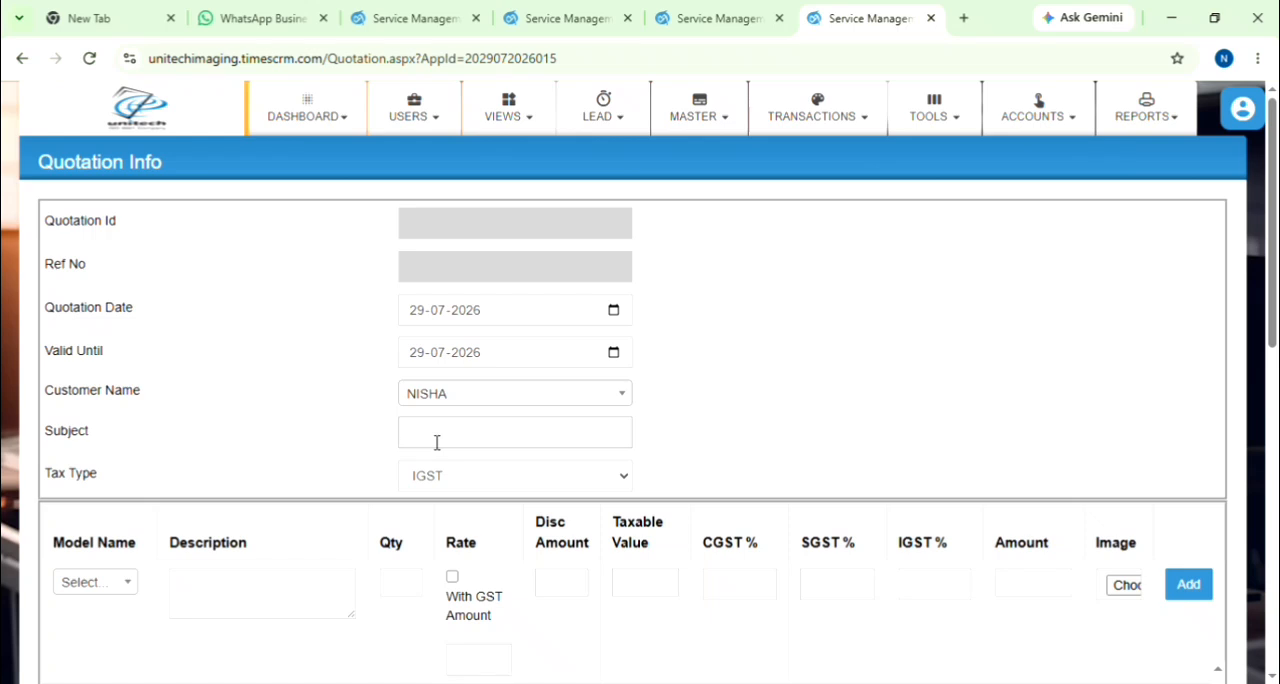
pyautogui.write('TEST')
pyautogui.scroll(-1, 89, 590)
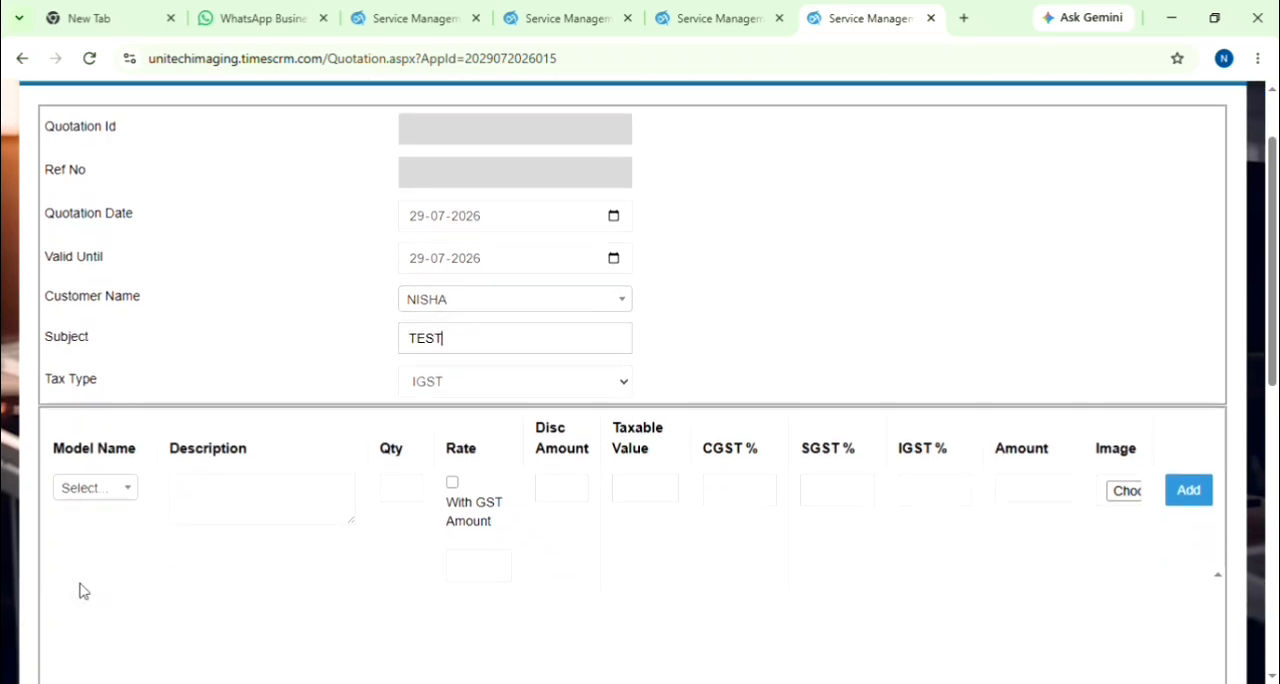
pyautogui.click(124, 500)
pyautogui.click(96, 440)
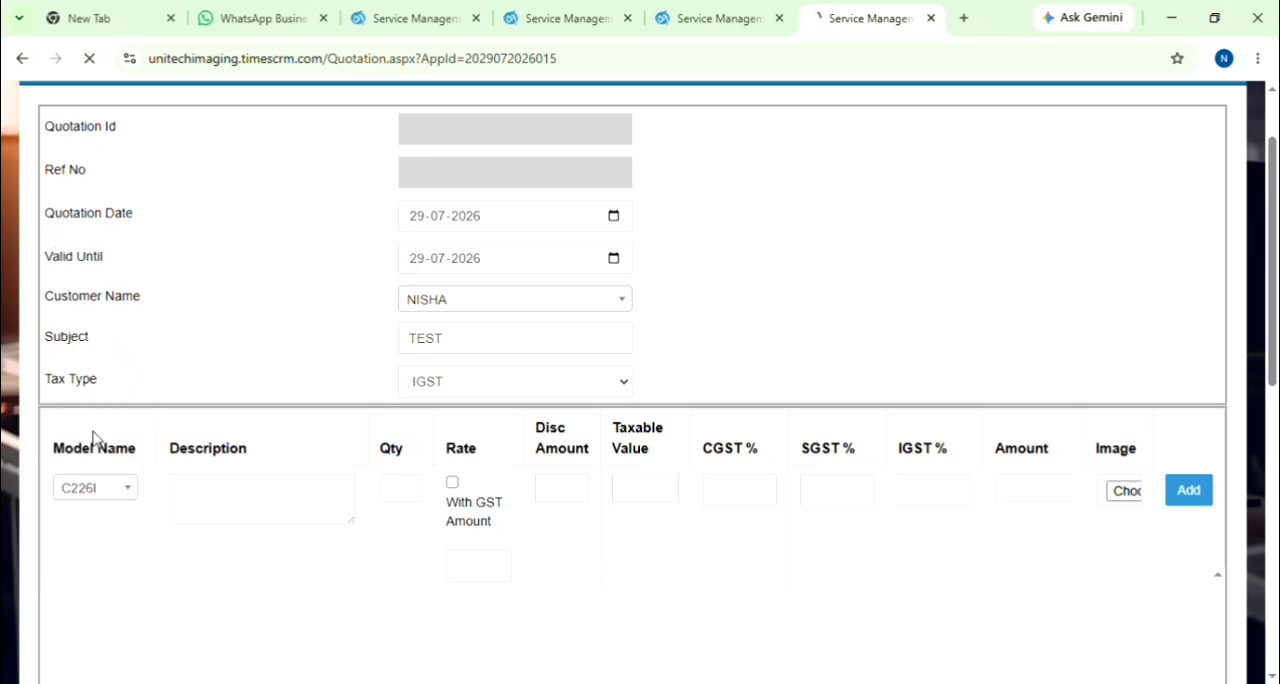
pyautogui.click(221, 598)
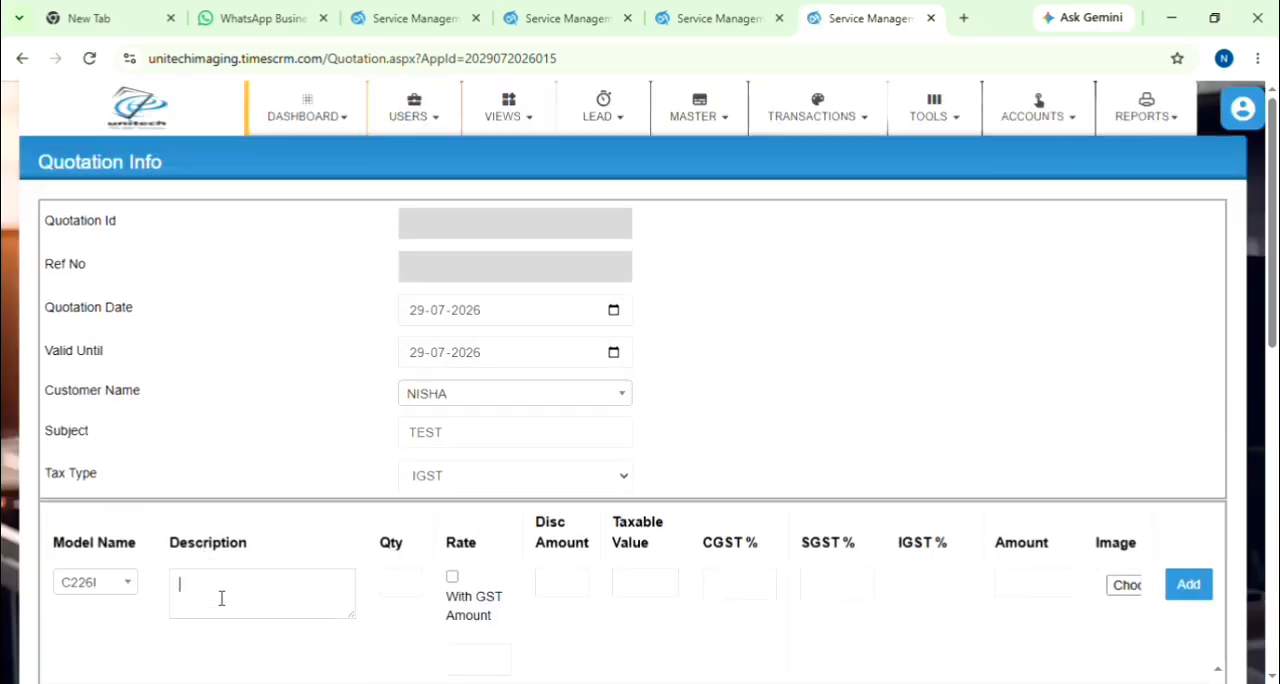
pyautogui.write('TESR')
# Step: Set the item's quantity to 1 and its rate to 60000 with GST amount, accepting the GST removal and split
pyautogui.click(398, 584)
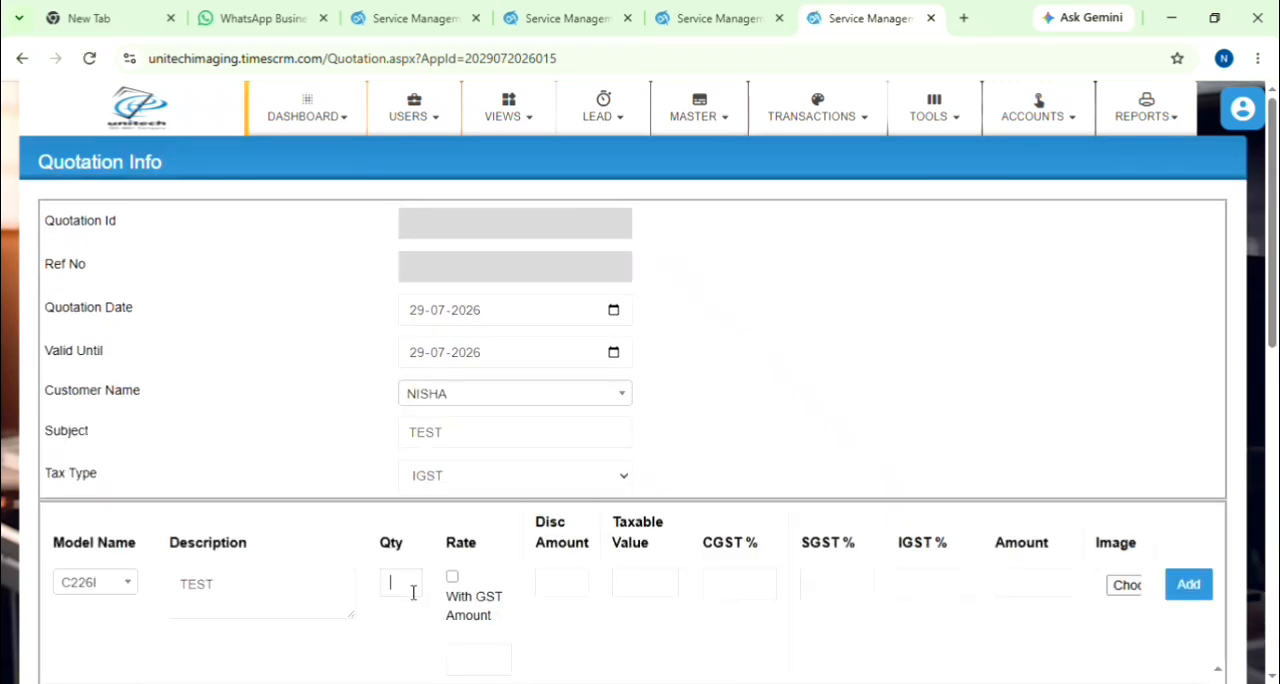
pyautogui.click(452, 577)
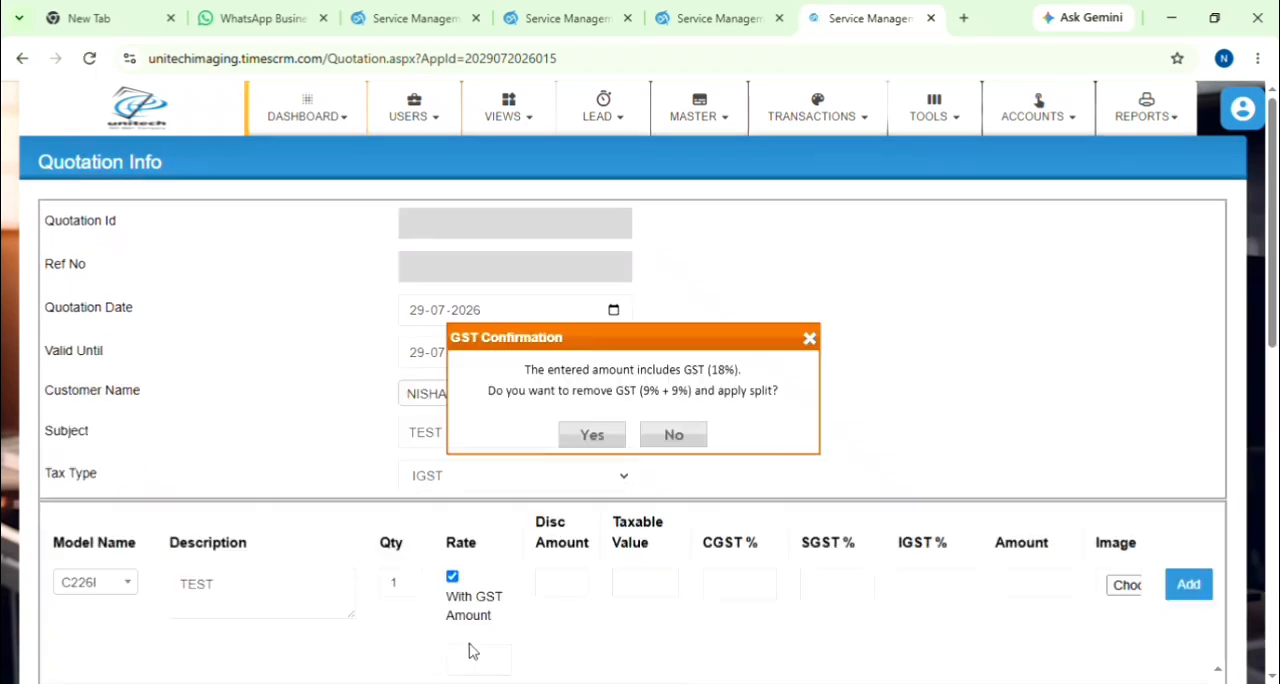
pyautogui.click(584, 440)
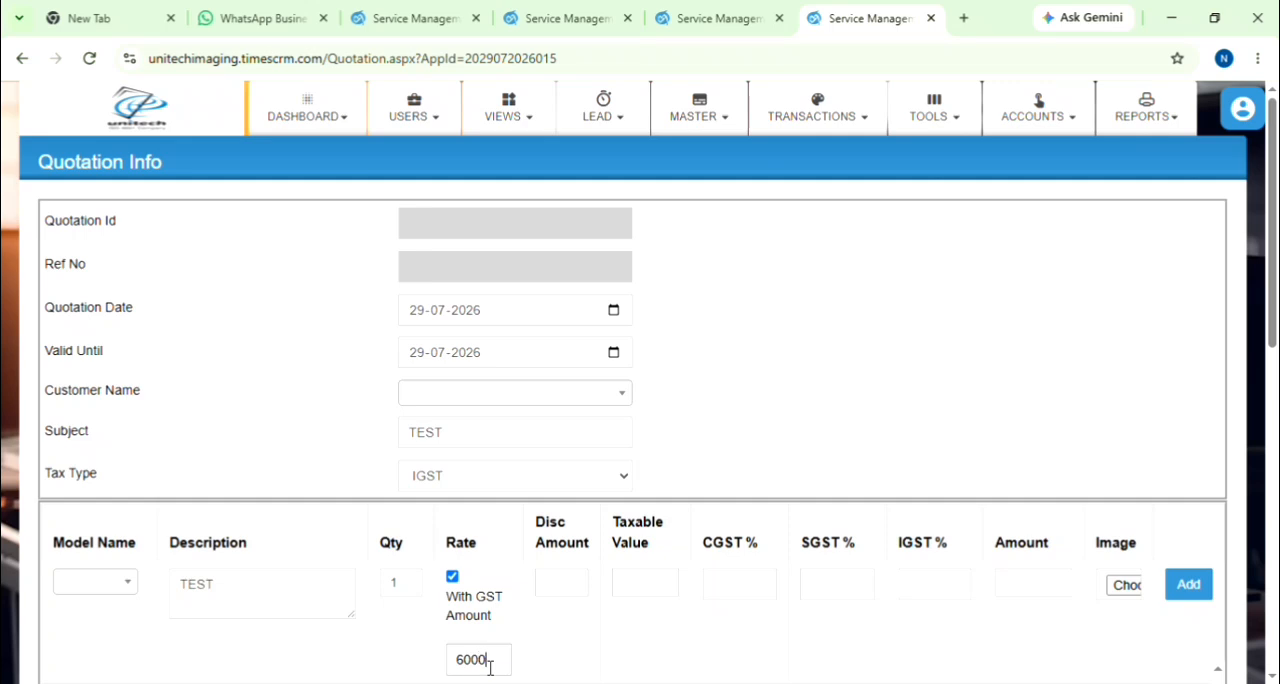
pyautogui.click(578, 592)
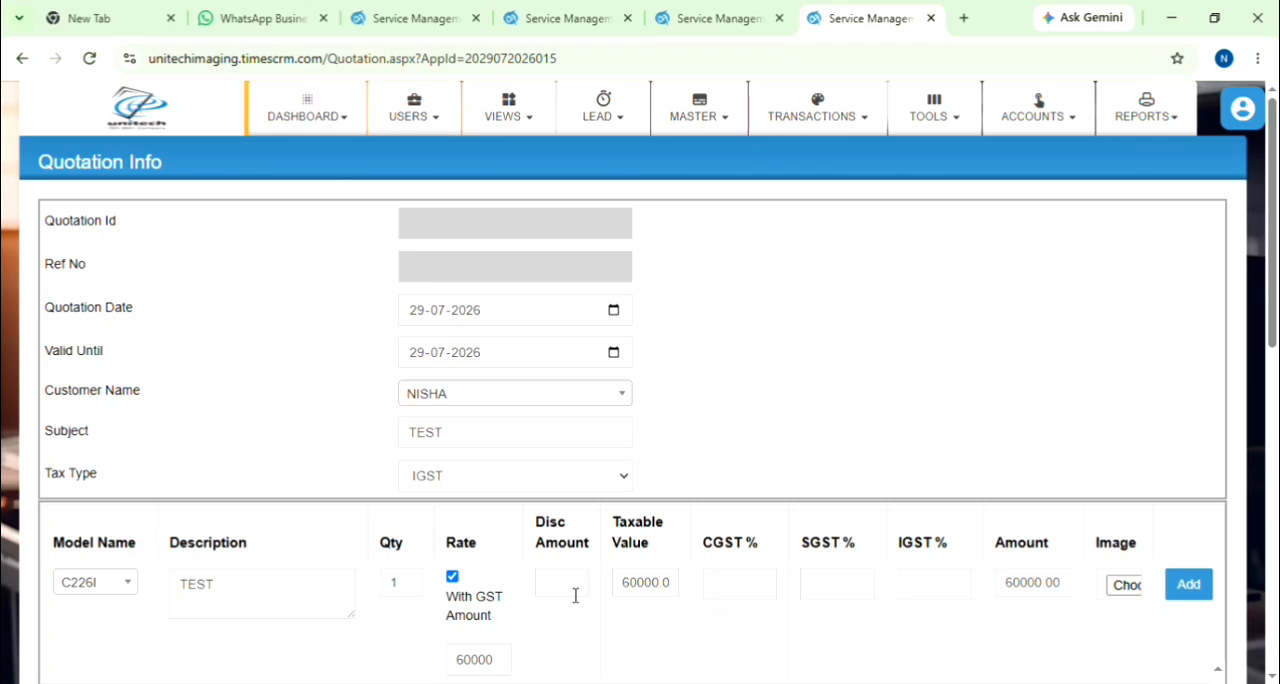
# Step: Set the item's discount amount to 5000, add the line to the quotation and check the totals
pyautogui.click(574, 599)
pyautogui.scroll(-3, 720, 600)
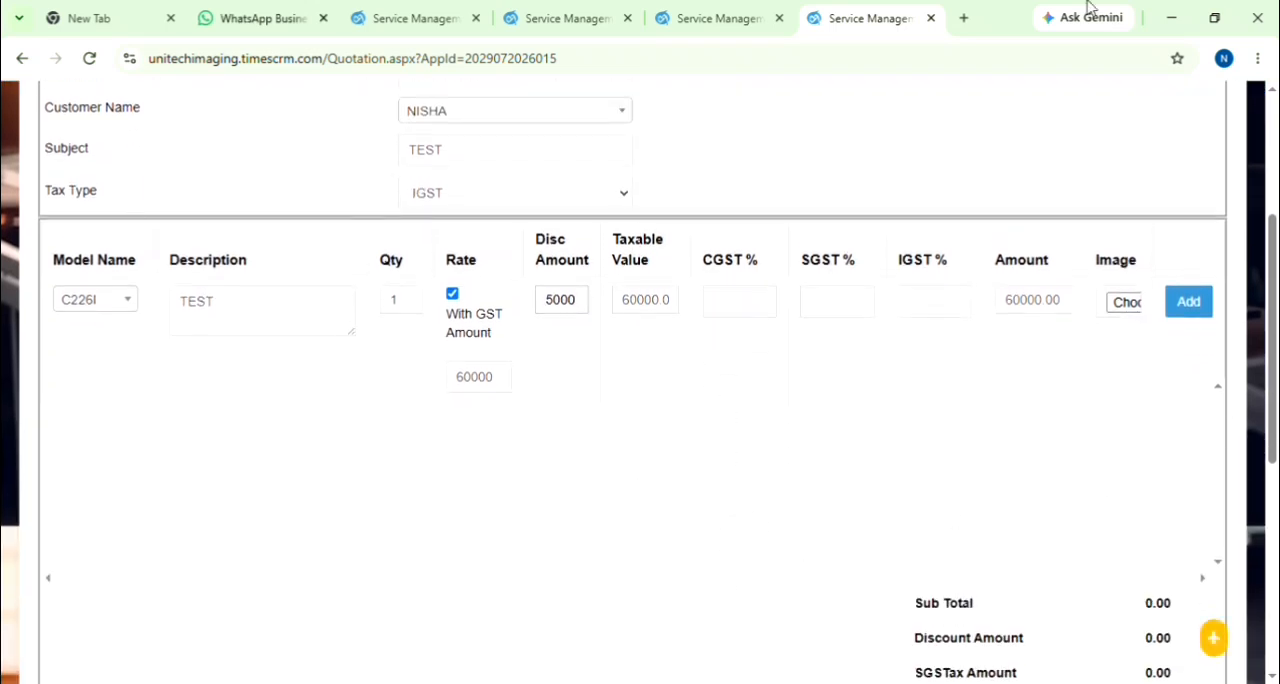
pyautogui.click(1200, 308)
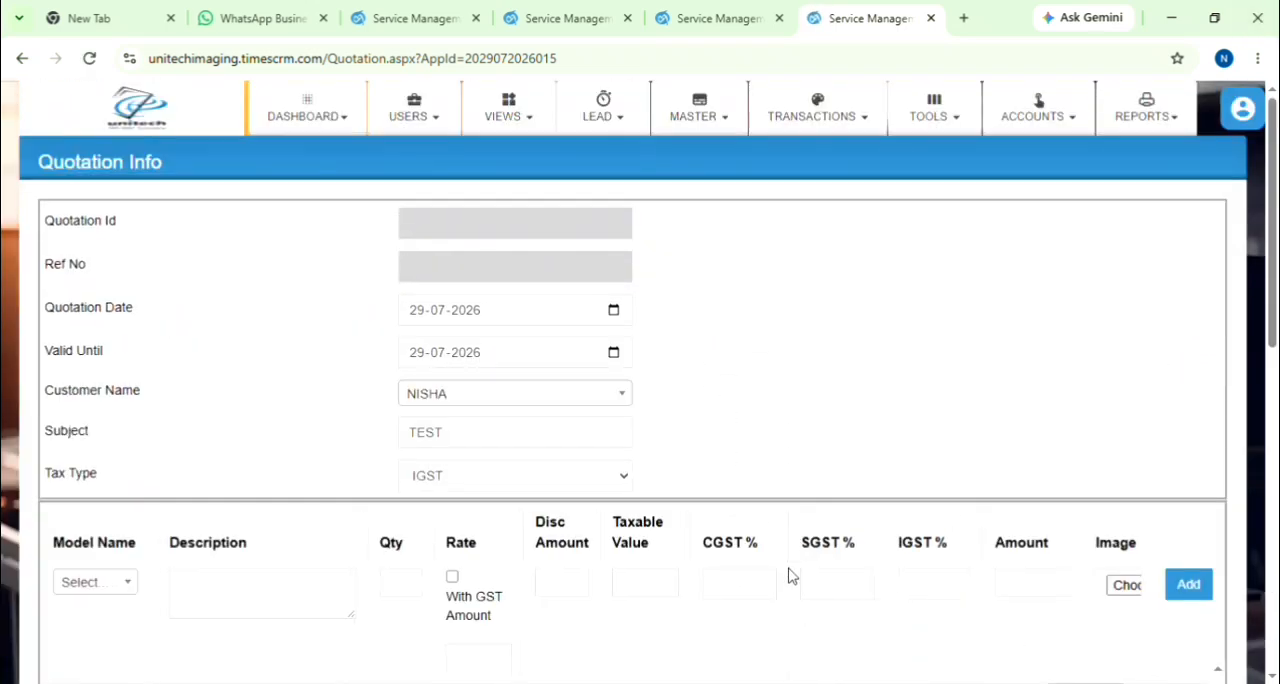
pyautogui.scroll(-6, 789, 571)
pyautogui.scroll(2, 1077, 482)
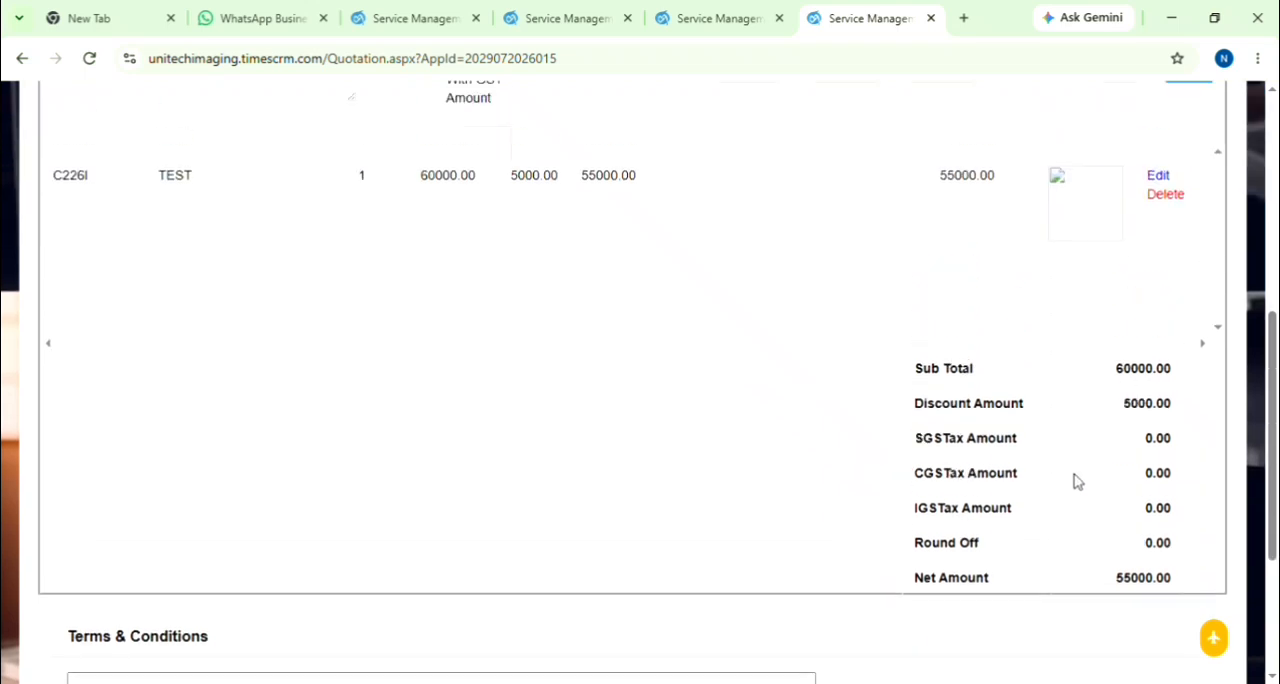
# Step: Save the quotation with its terms and conditions left empty, confirming the save
pyautogui.scroll(-3, 1085, 521)
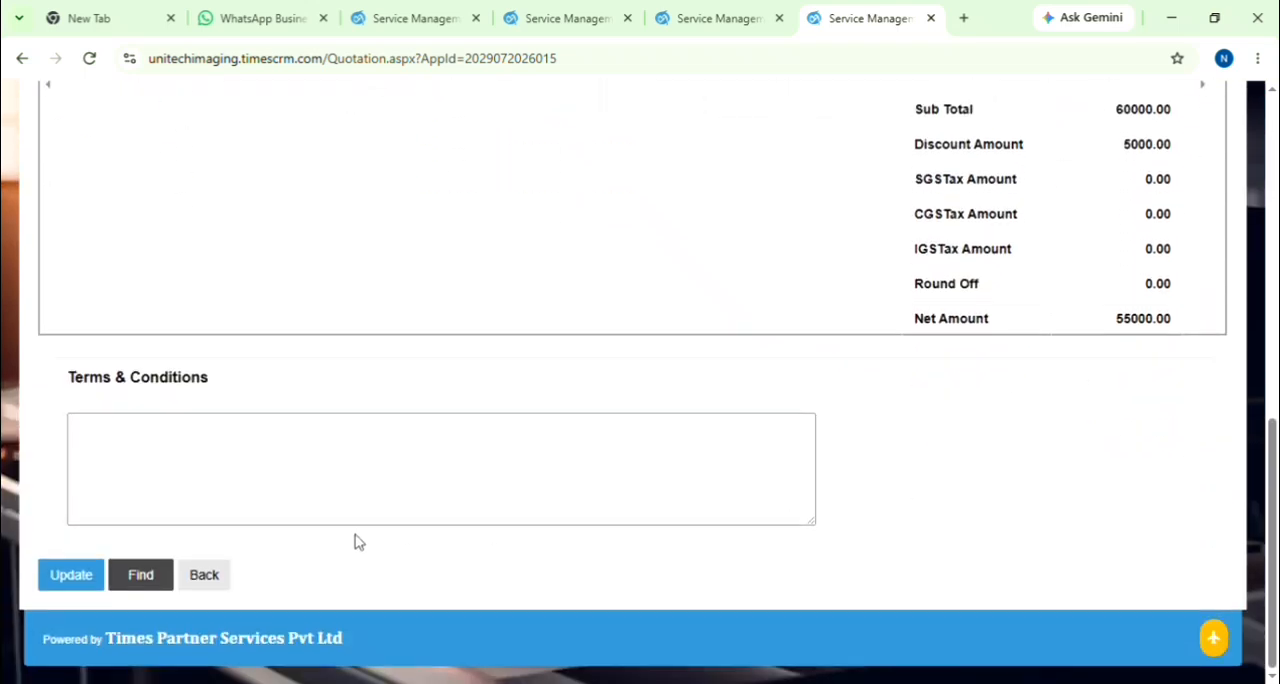
pyautogui.click(70, 575)
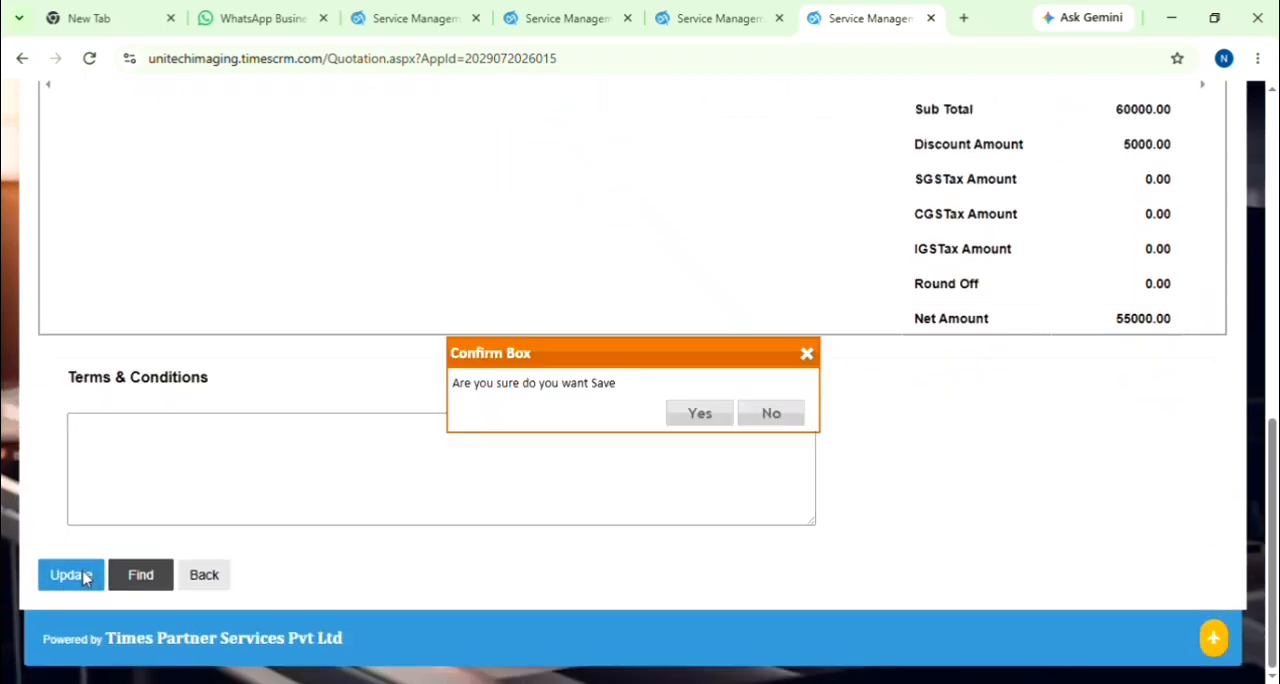
pyautogui.click(700, 414)
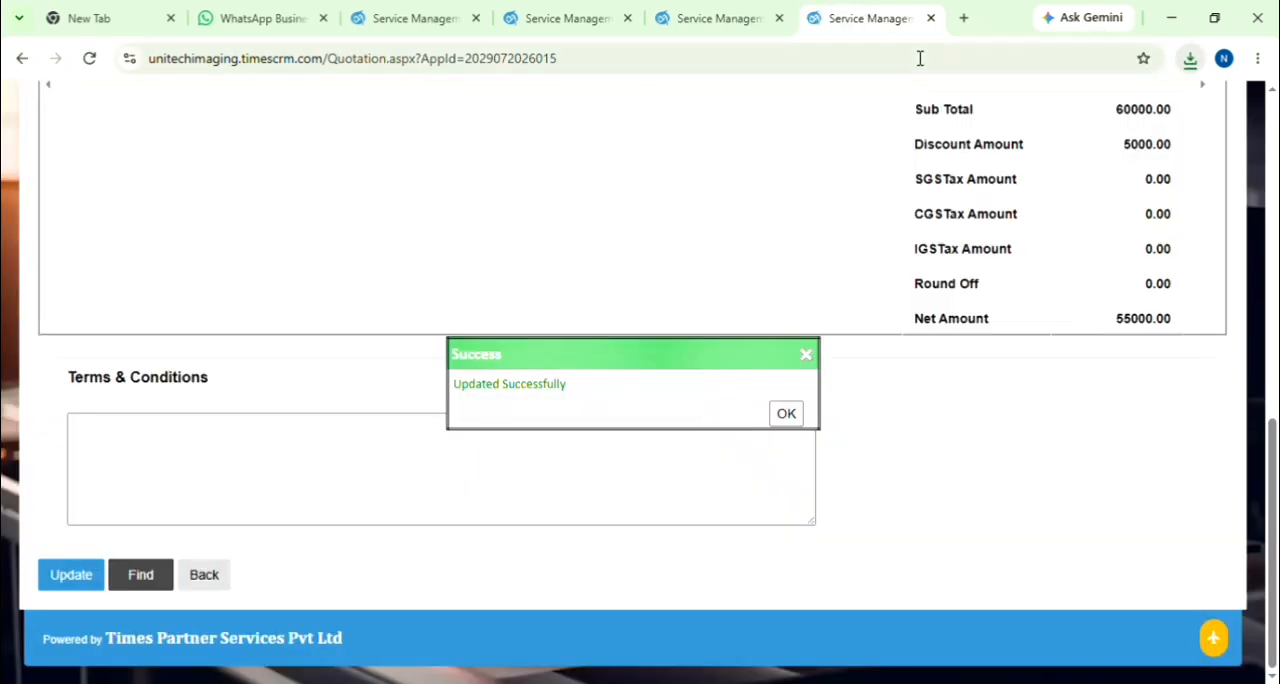
# Step: Open the downloaded Quotation35.pdf, review its cover letter, price table and terms pages, and close it
pyautogui.click(972, 107)
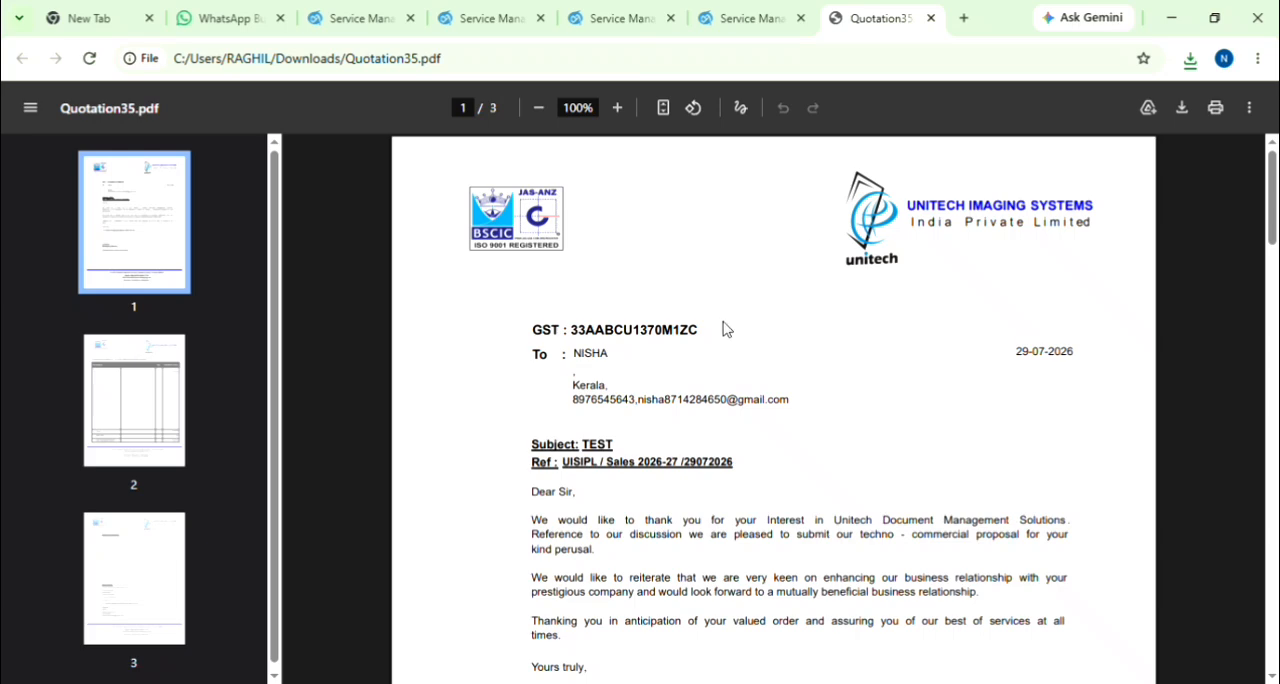
pyautogui.scroll(-3, 725, 333)
pyautogui.scroll(-12, 727, 335)
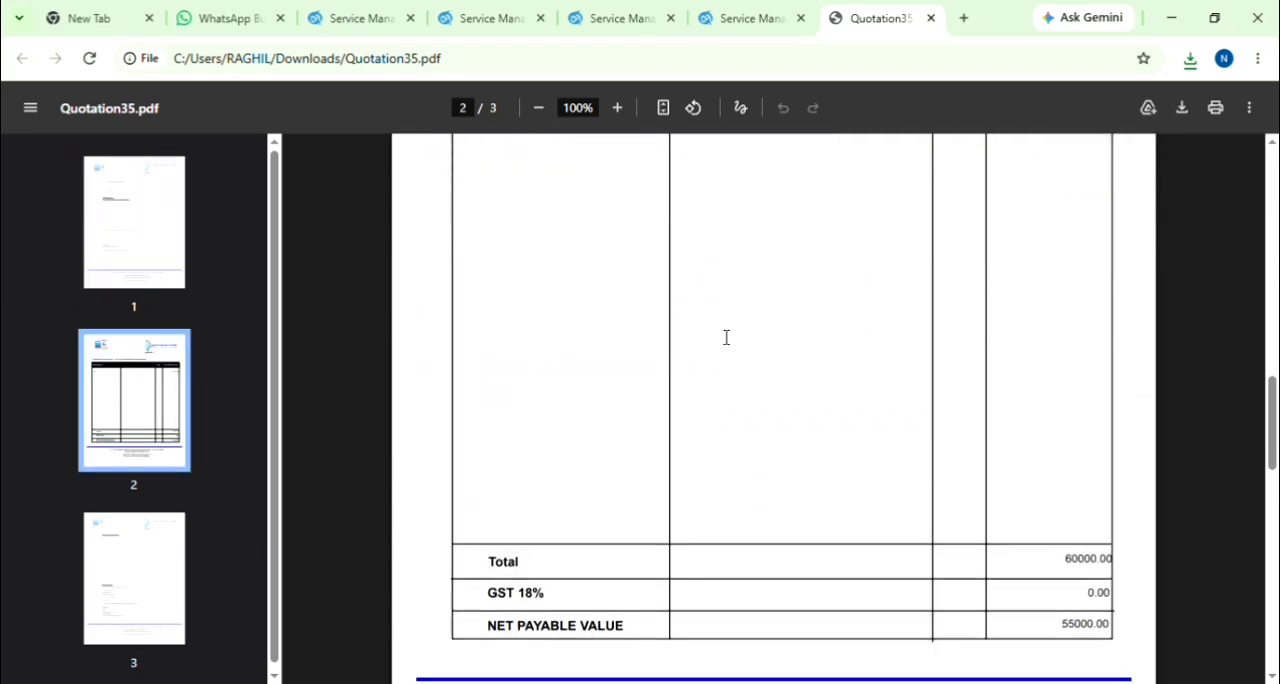
pyautogui.scroll(-9, 726, 337)
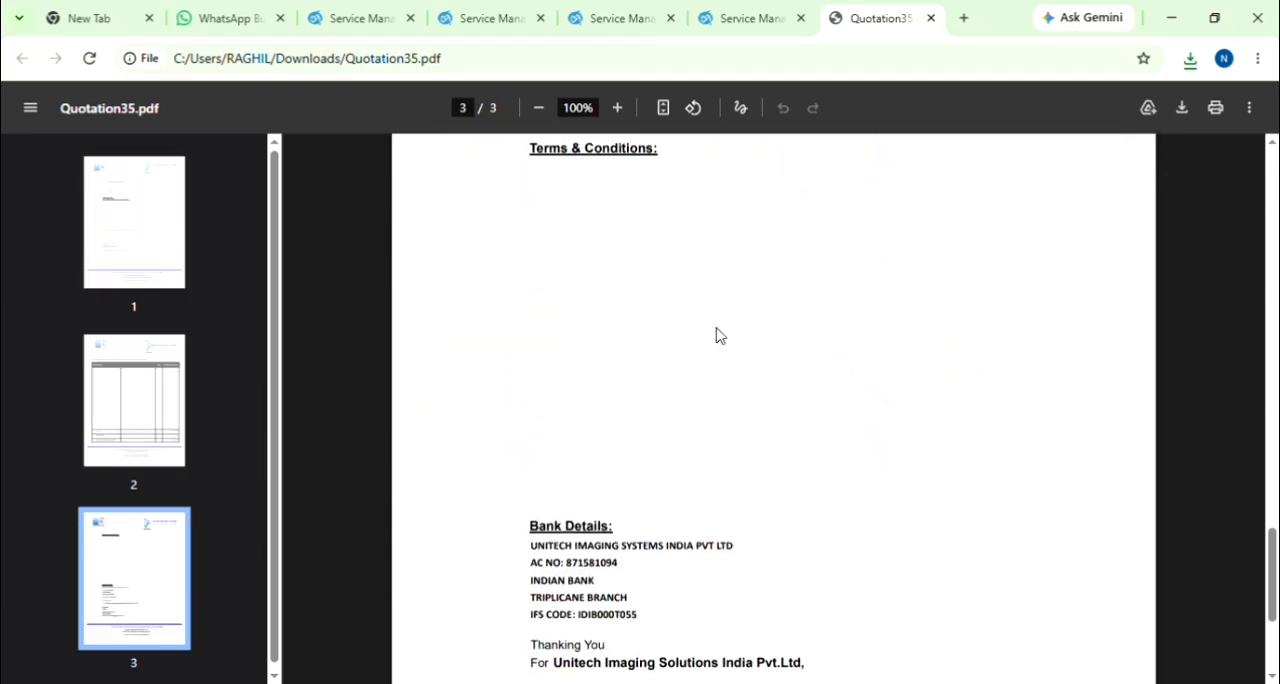
pyautogui.scroll(15, 716, 334)
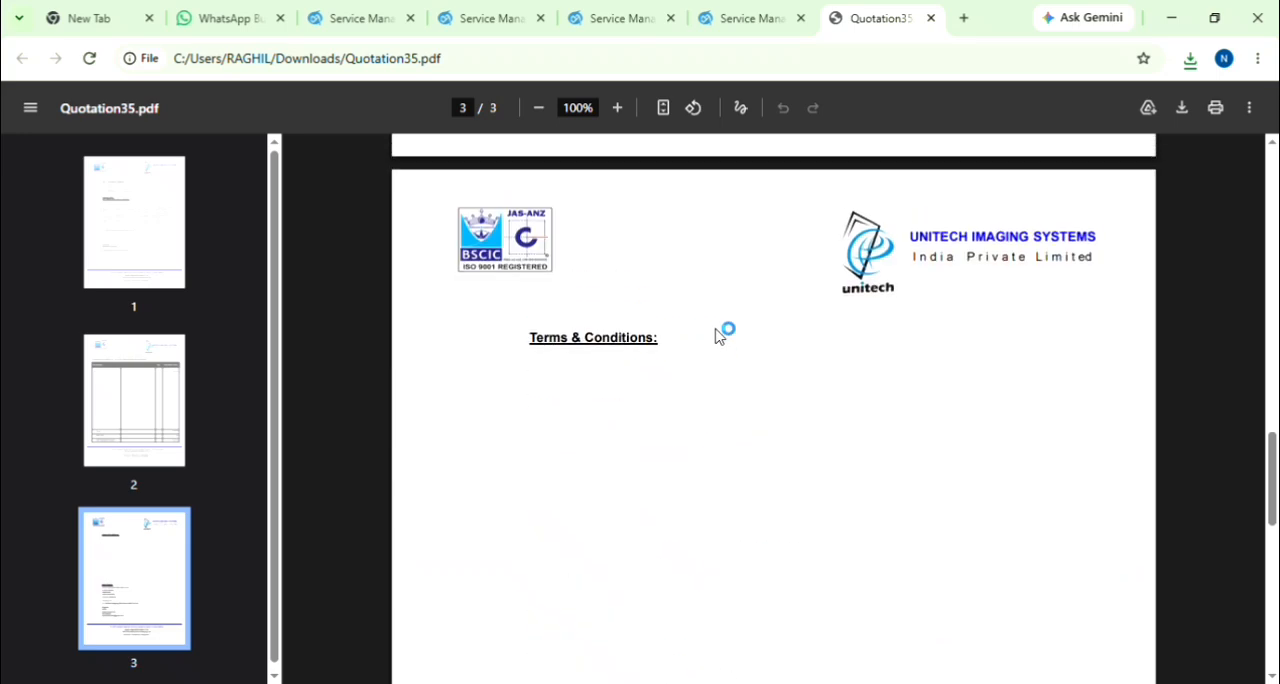
pyautogui.scroll(15, 713, 300)
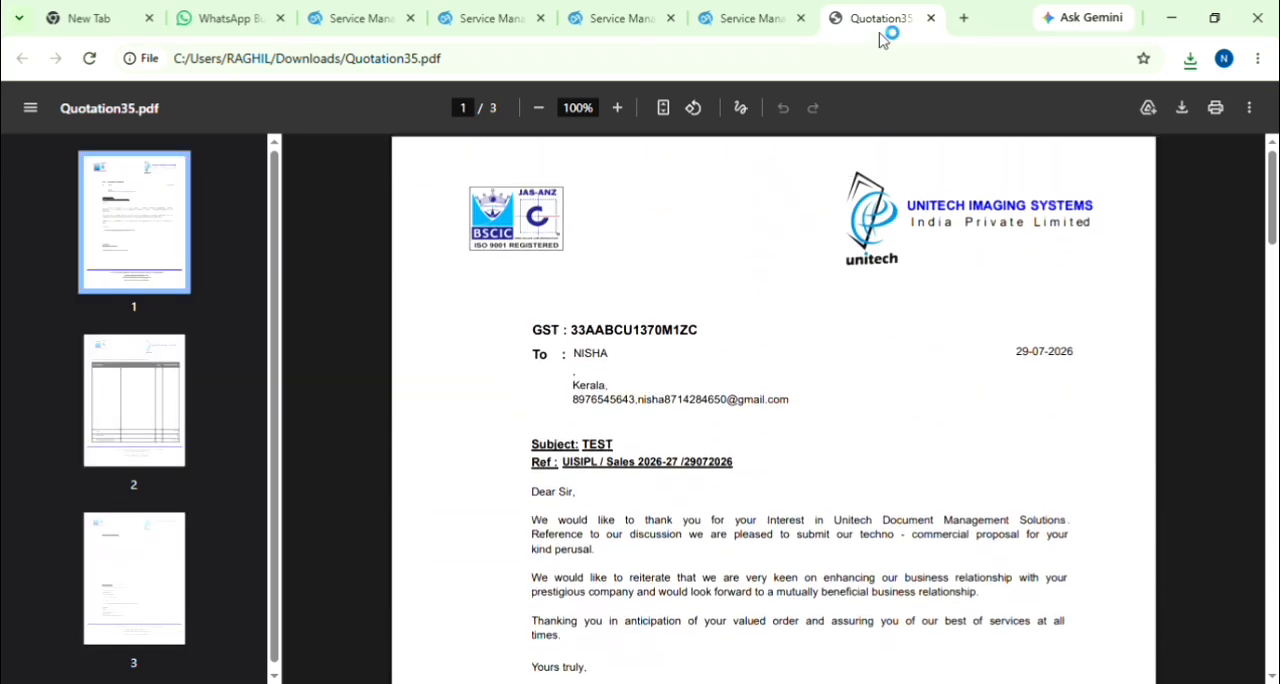
pyautogui.click(931, 19)
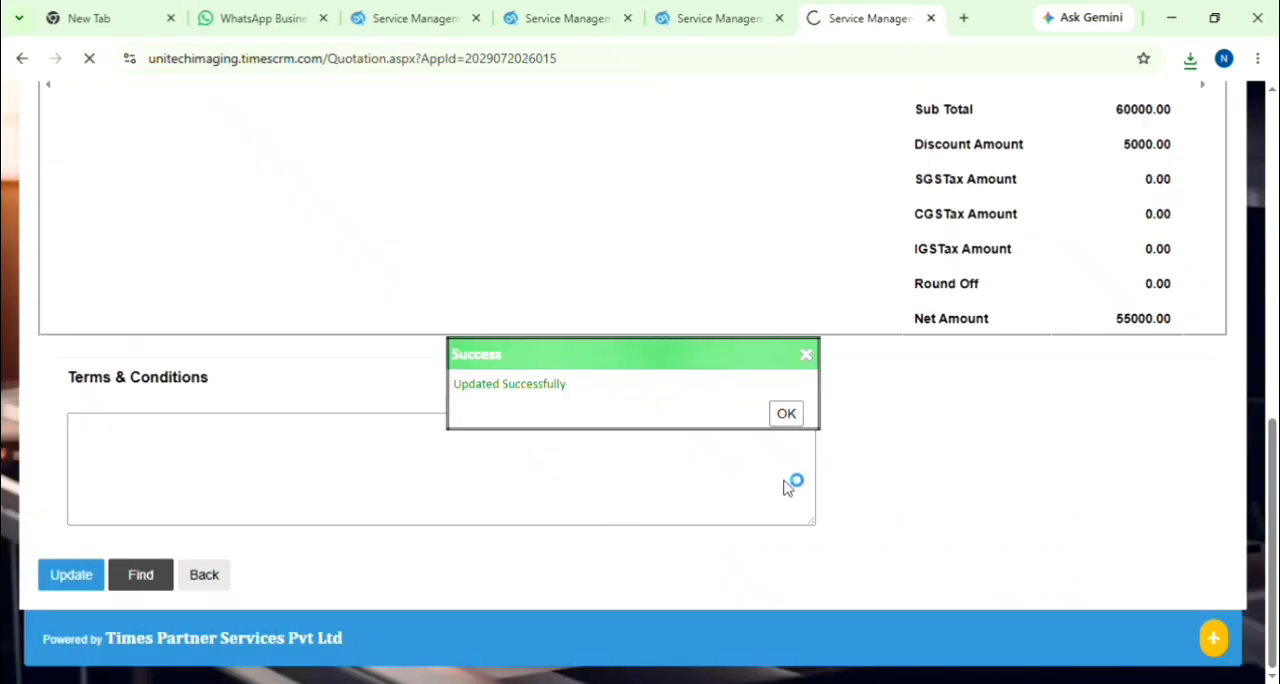
# Step: Acknowledge and close the saved quotation, then set the newest quotation lead's status to Hot from its update form
pyautogui.click(788, 415)
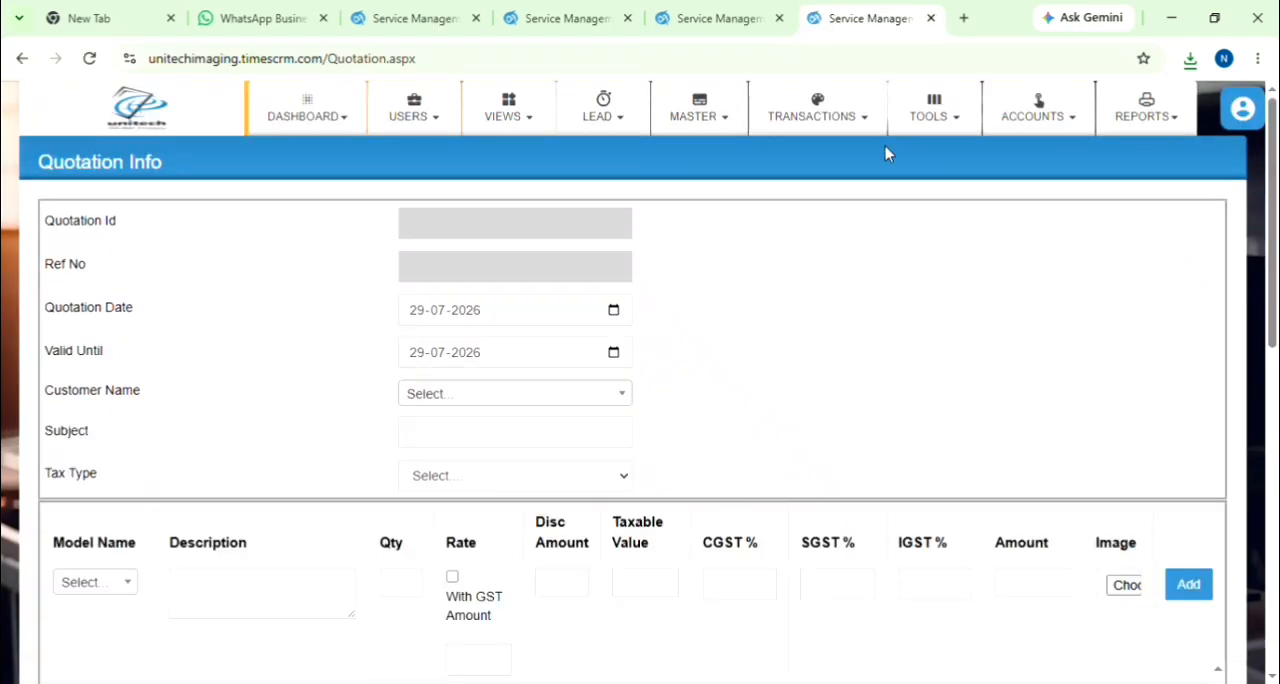
pyautogui.click(931, 18)
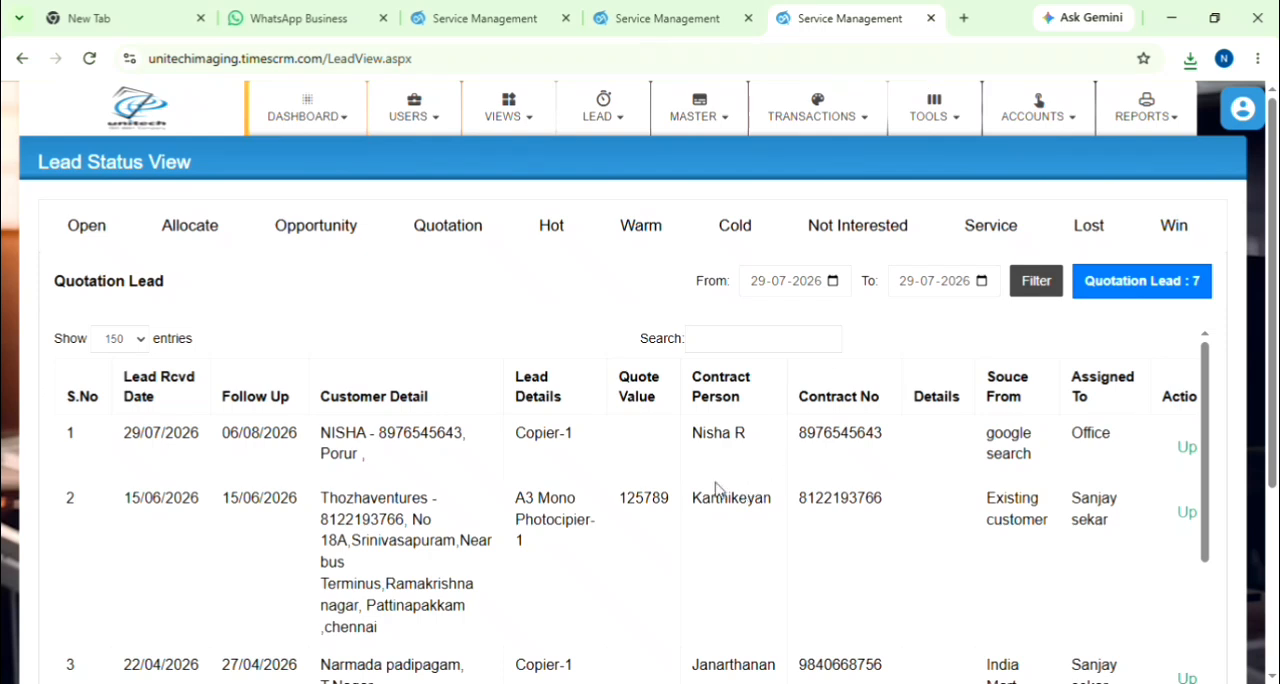
pyautogui.click(1185, 450)
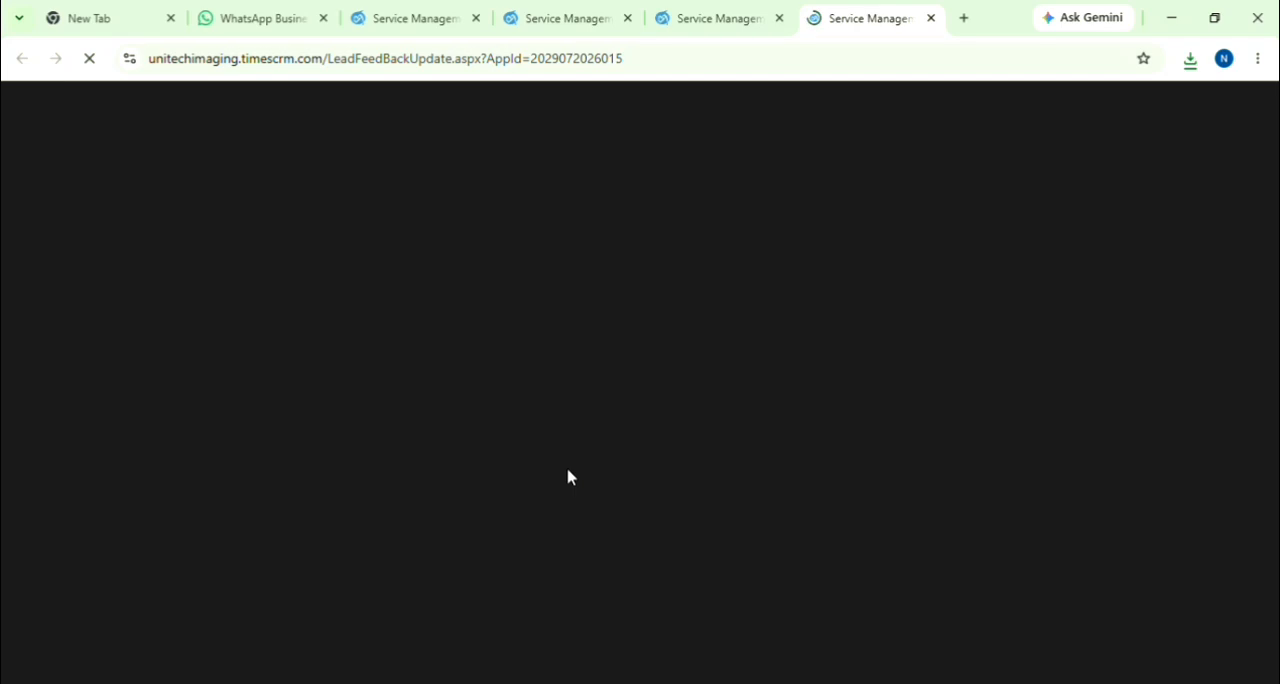
pyautogui.scroll(-4, 566, 476)
pyautogui.scroll(-2, 564, 474)
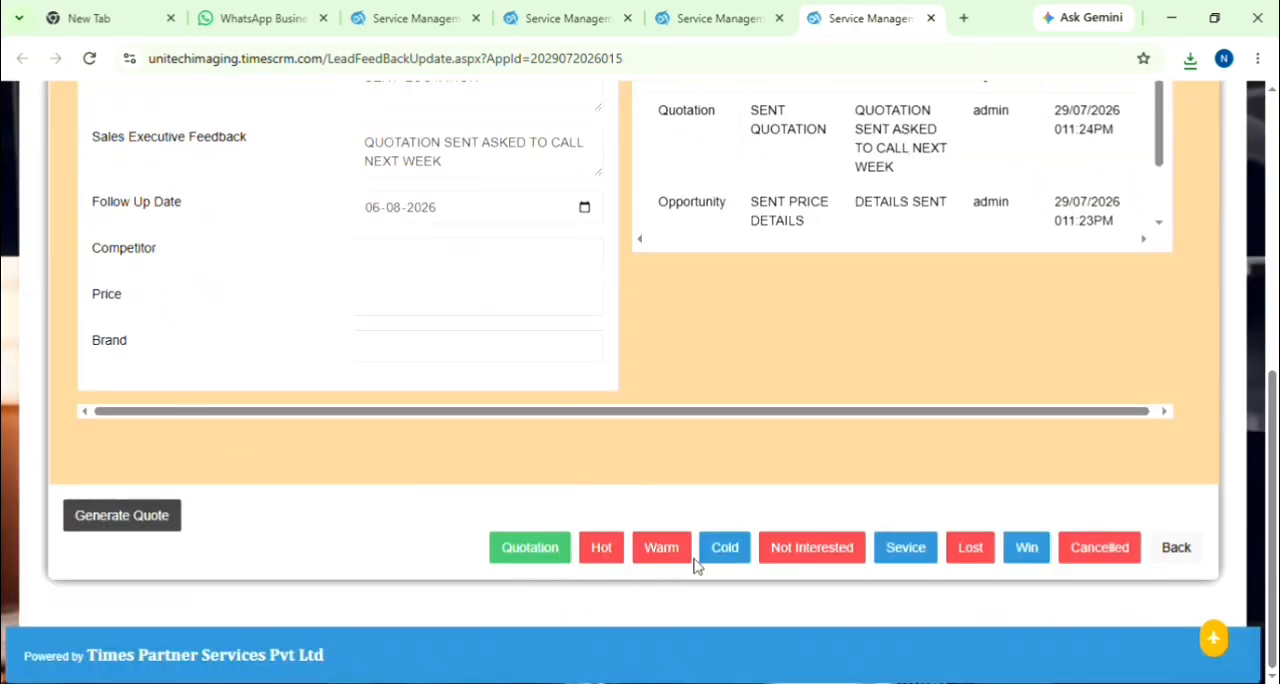
pyautogui.click(617, 556)
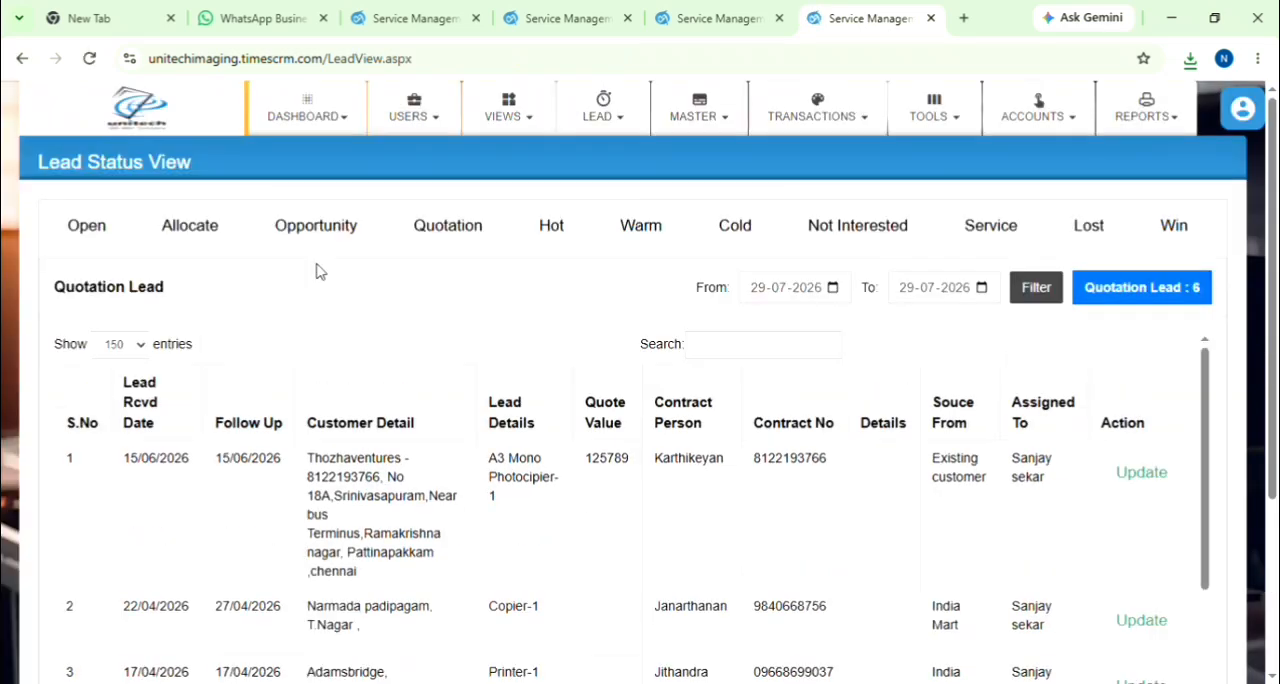
# Step: Show the hot leads and open the update form of the first lead in the list
pyautogui.click(562, 229)
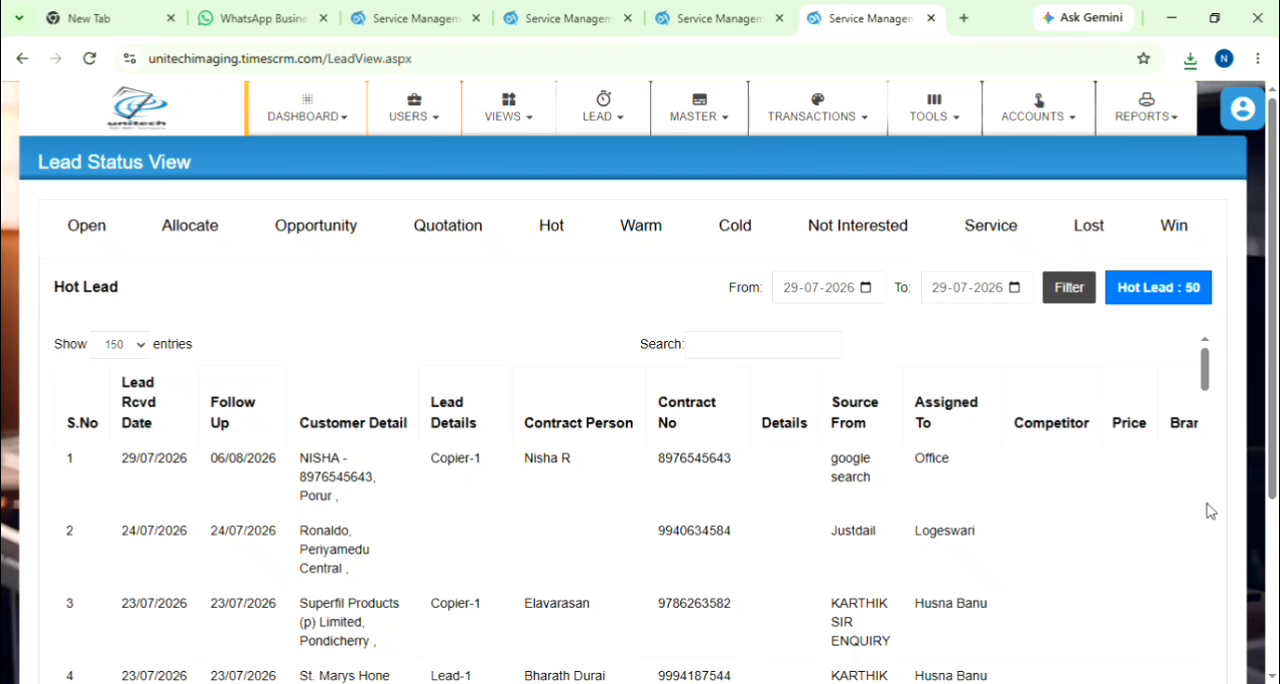
pyautogui.moveTo(1206, 388); pyautogui.dragTo(1200, 683)
pyautogui.scroll(-7, 1043, 503)
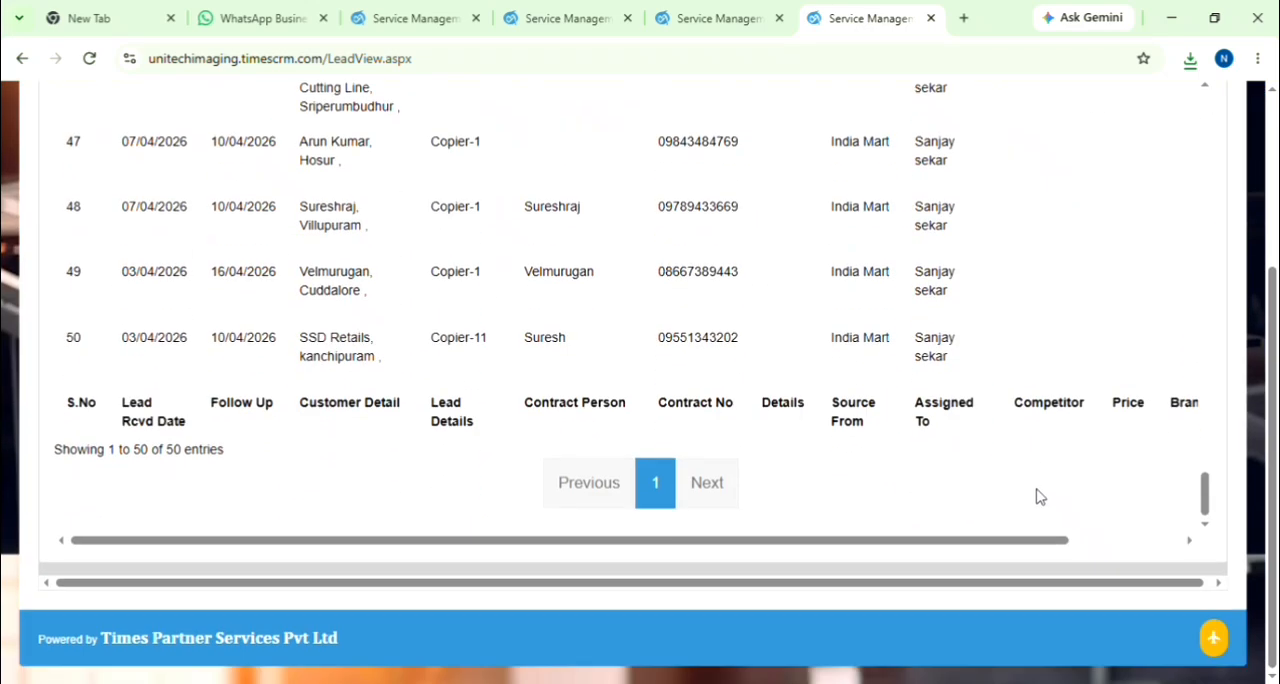
pyautogui.moveTo(1054, 540); pyautogui.dragTo(1150, 568)
pyautogui.scroll(10, 1034, 457)
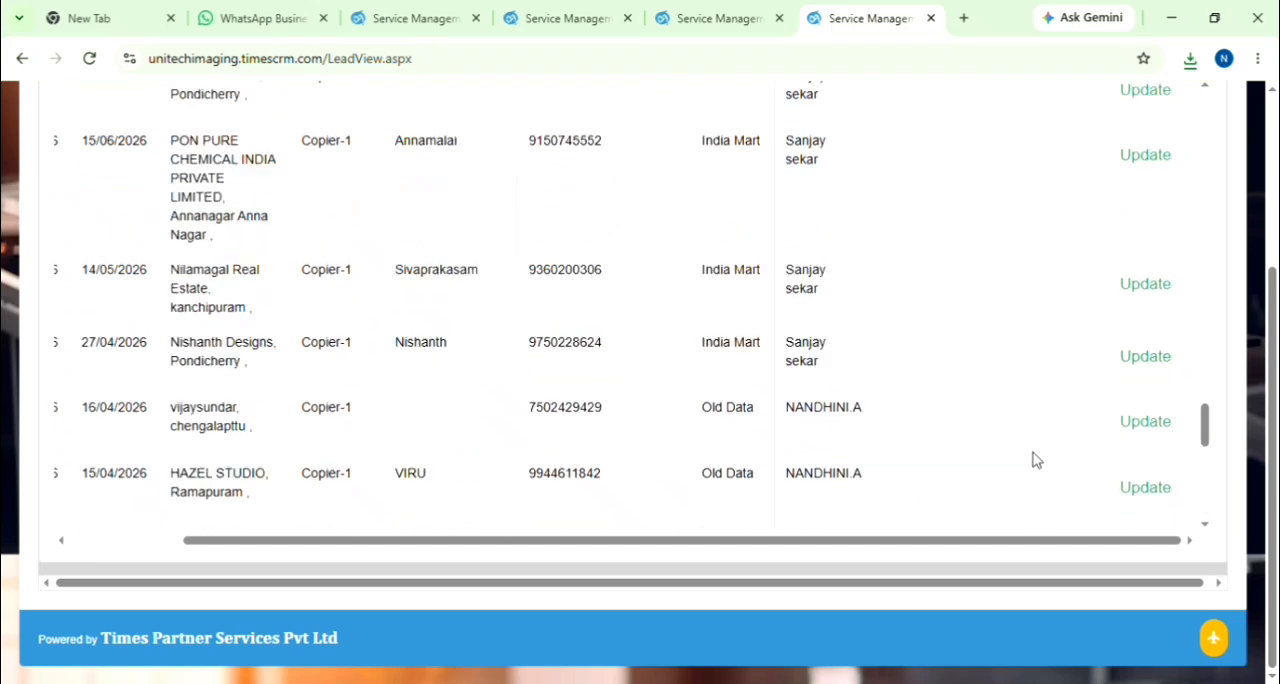
pyautogui.moveTo(1203, 383); pyautogui.dragTo(1202, 104)
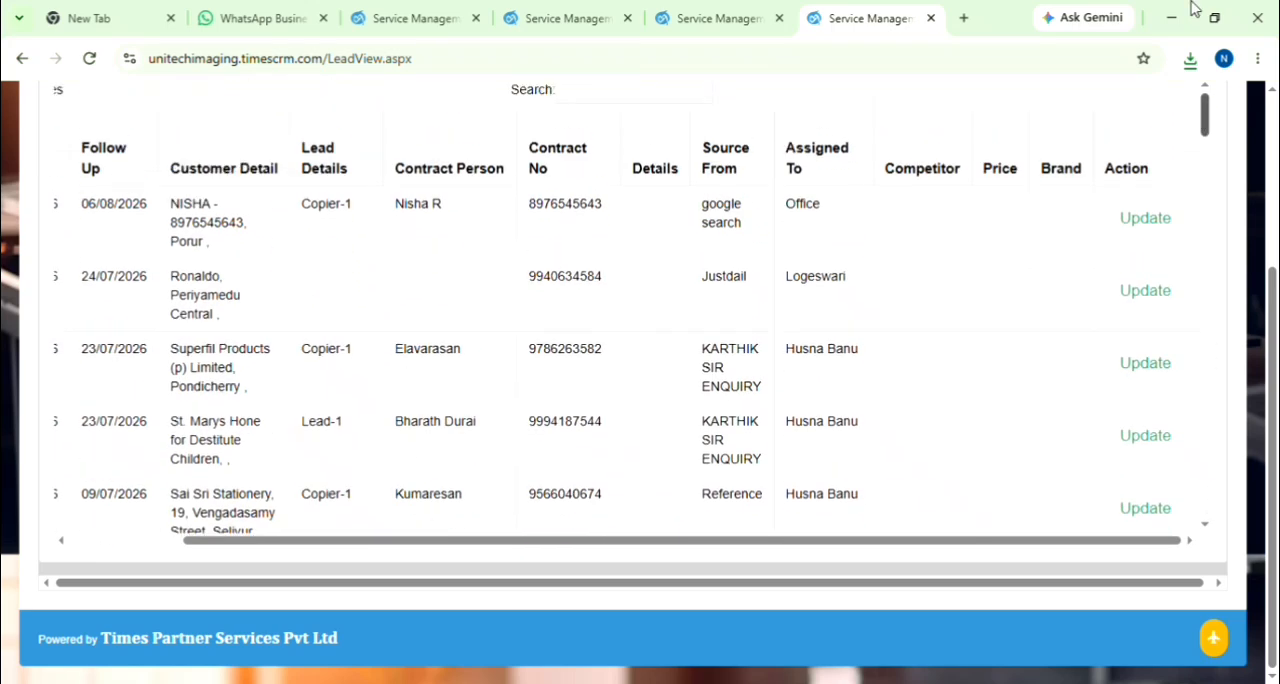
pyautogui.click(1176, 230)
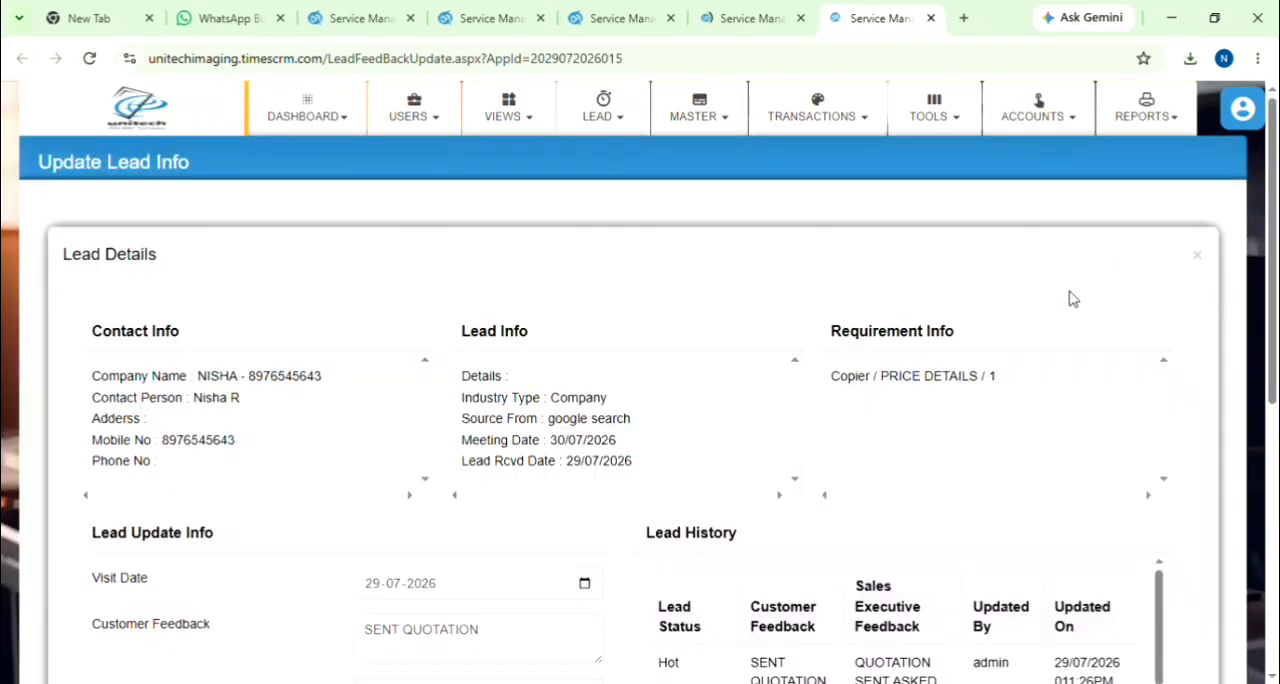
# Step: Set the lead's status to Win and show the win leads list
pyautogui.scroll(-4, 746, 366)
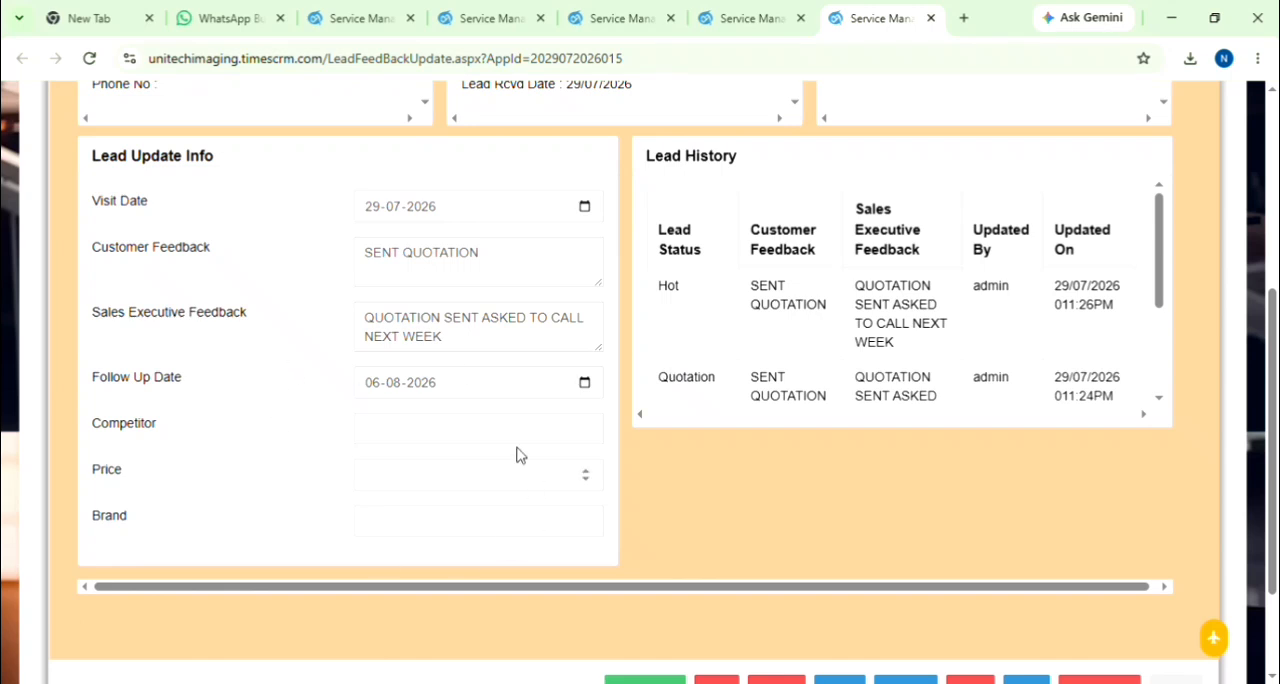
pyautogui.scroll(-3, 236, 414)
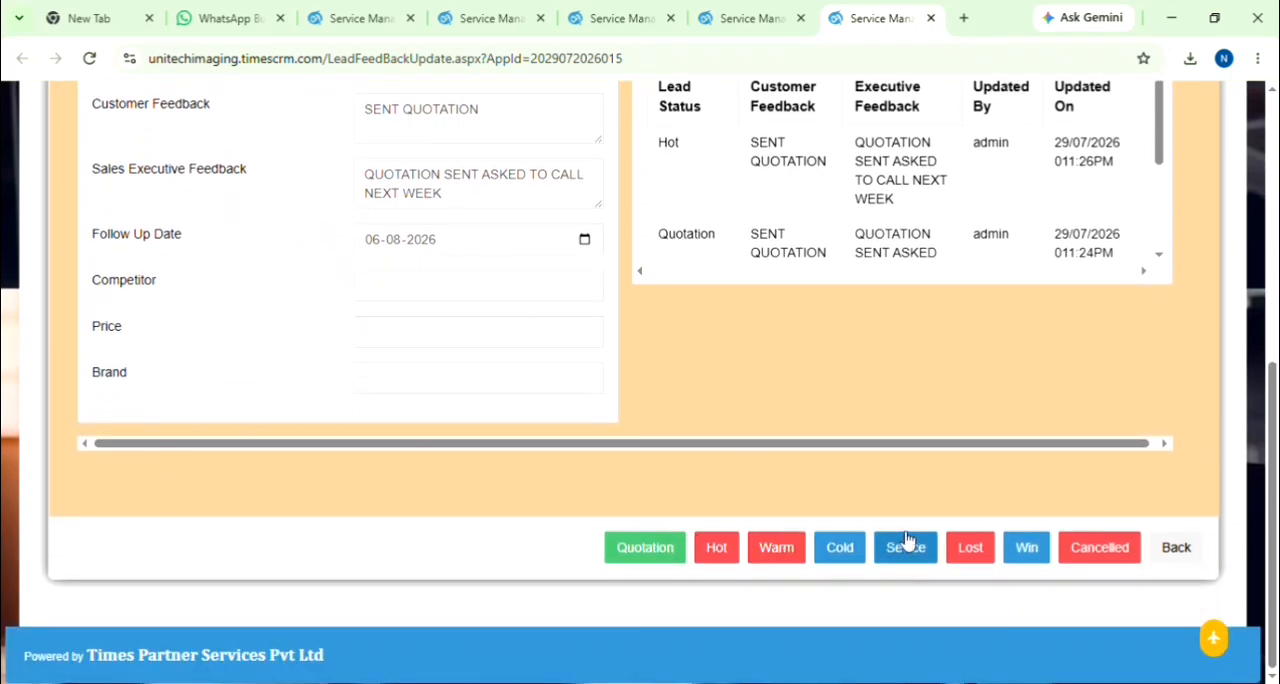
pyautogui.click(1026, 548)
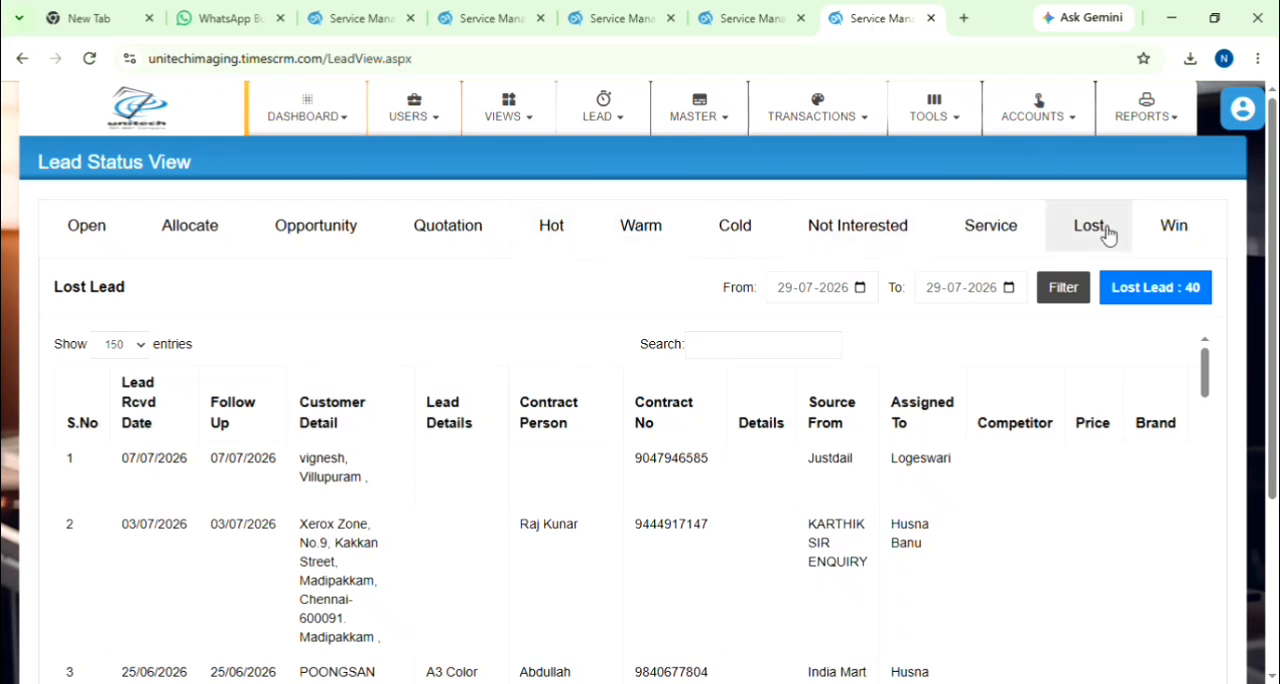
pyautogui.click(1168, 225)
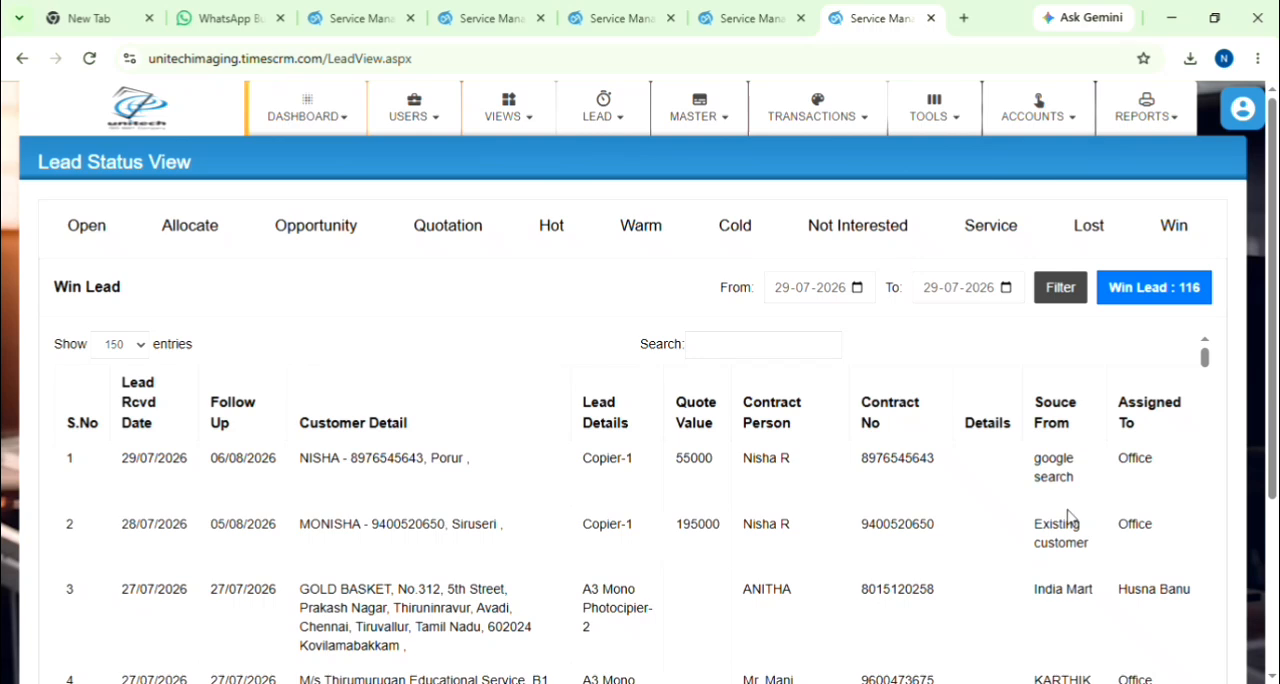
# Step: Generate the Lead Info sales report for 29-07-2026 with all filters left at ALL
pyautogui.click(1168, 128)
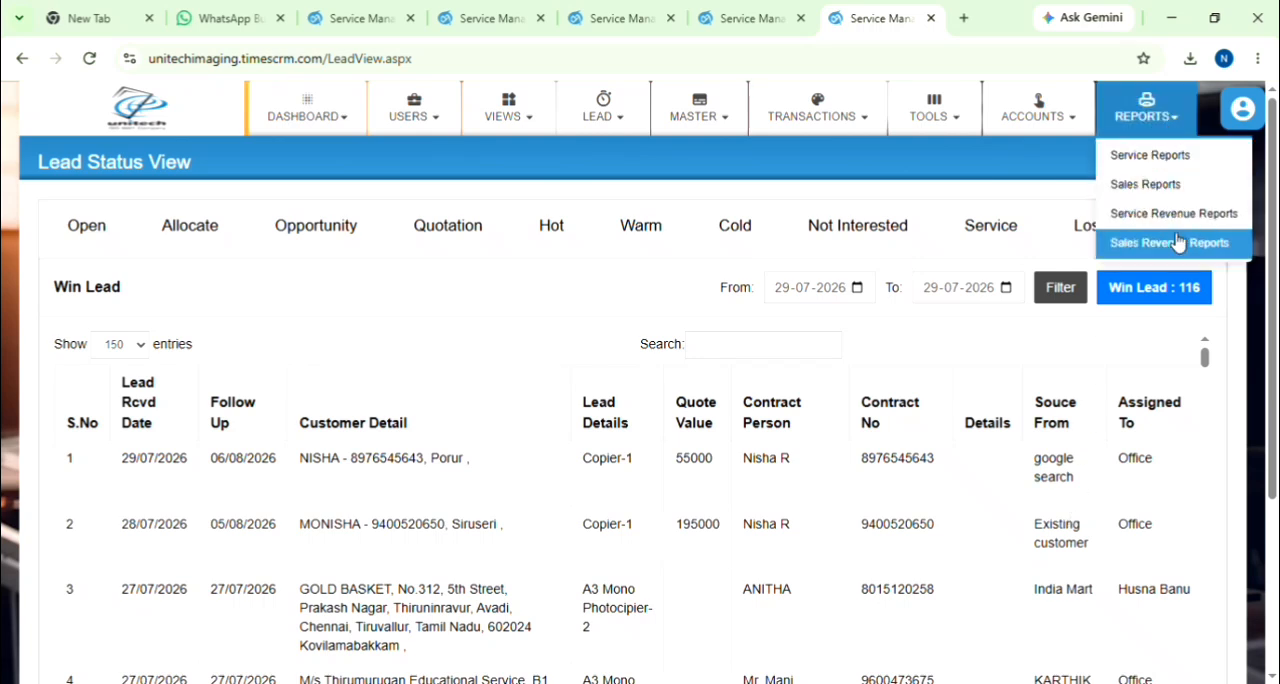
pyautogui.click(1160, 188)
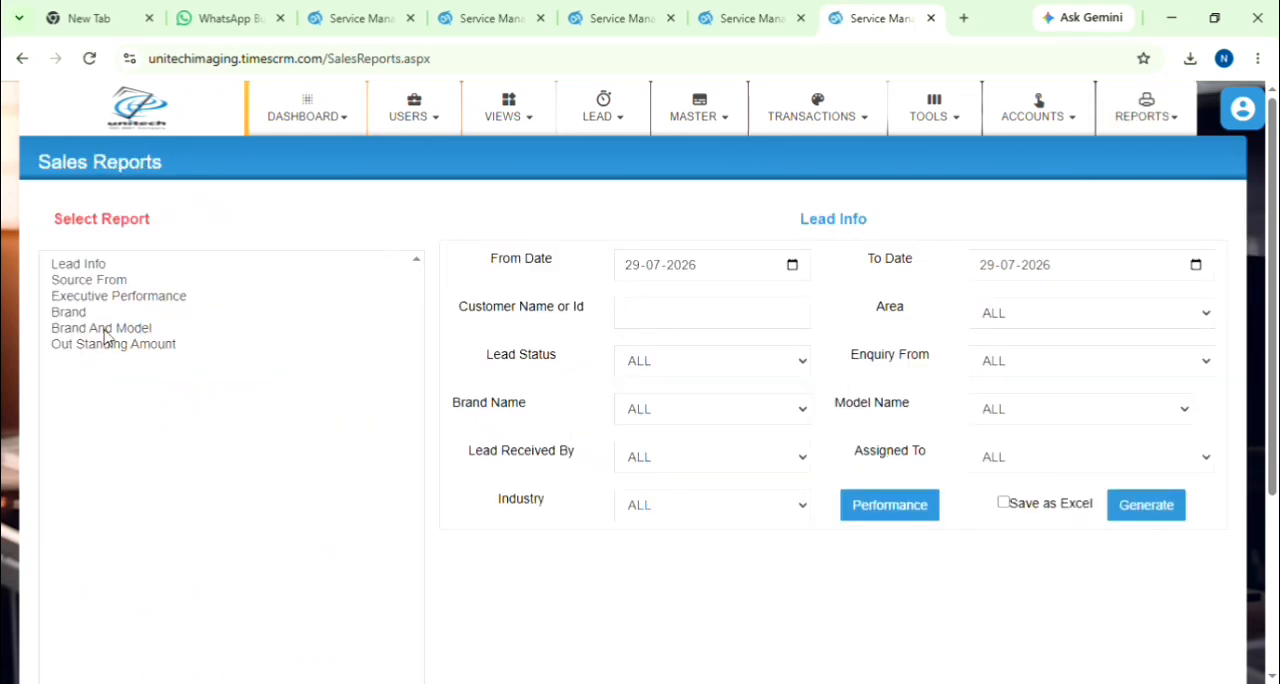
pyautogui.click(80, 266)
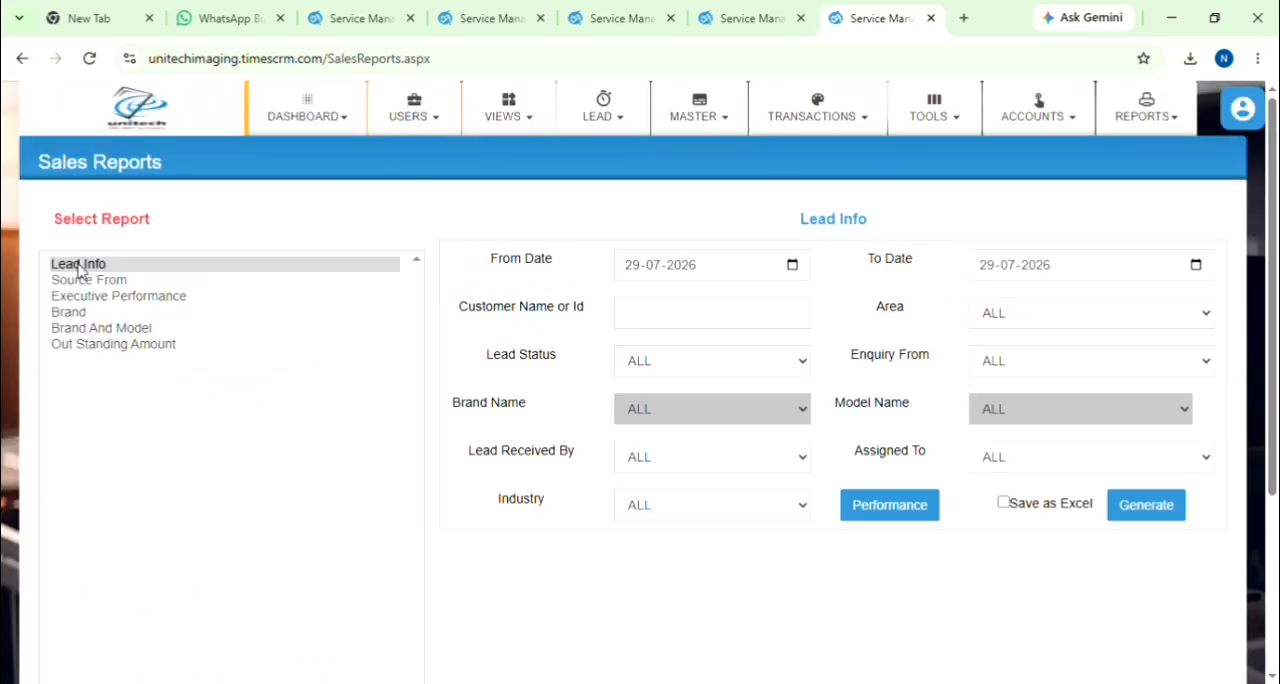
pyautogui.click(1163, 515)
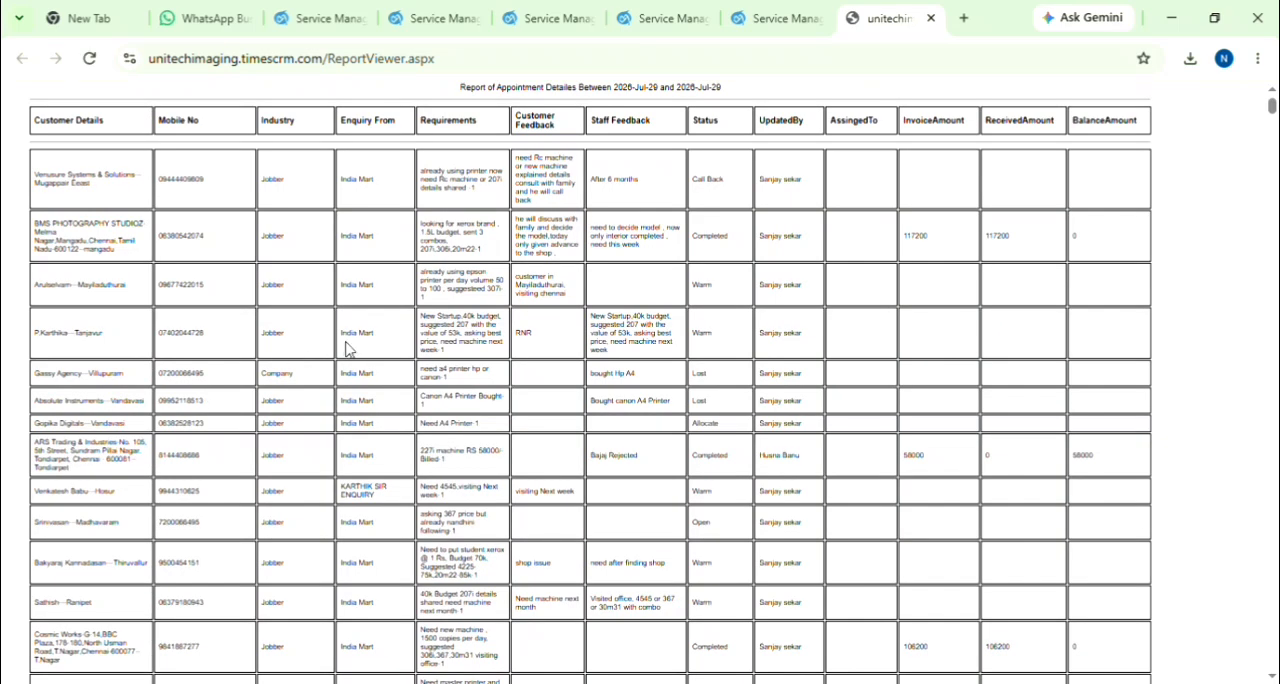
# Step: Look through the generated lead report's customer, status and amount columns and close it
pyautogui.scroll(-4, 346, 349)
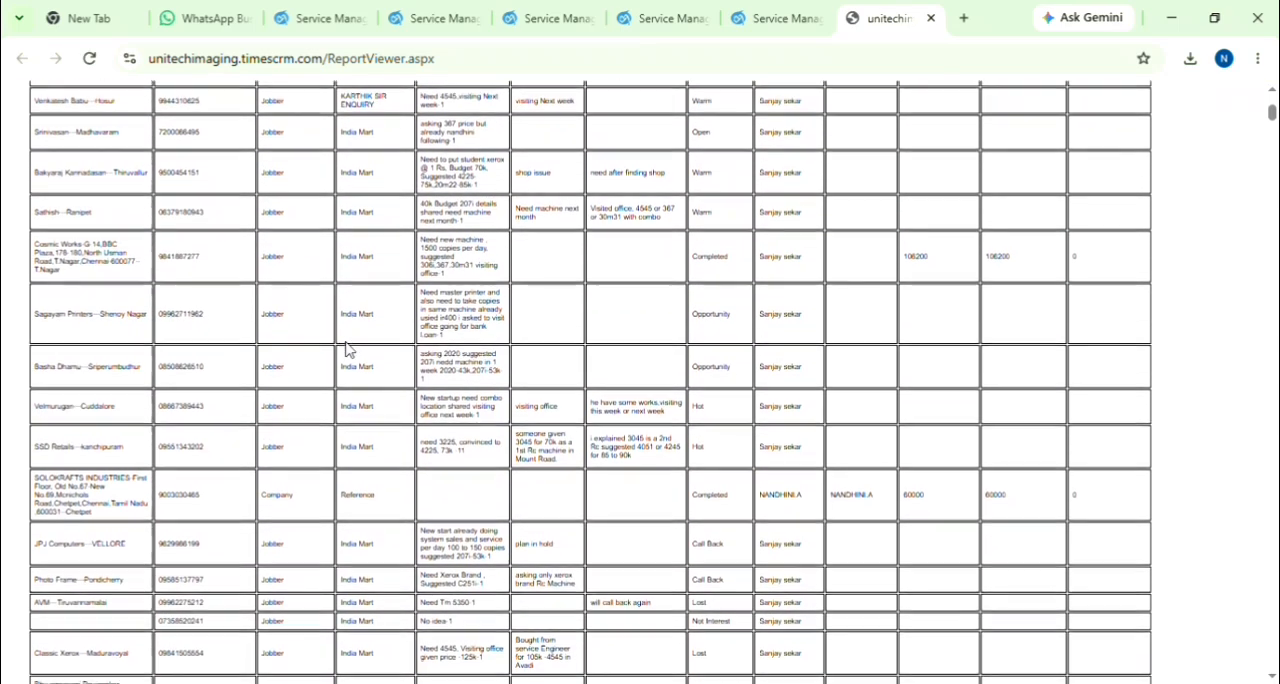
pyautogui.scroll(4, 346, 349)
pyautogui.scroll(-4, 346, 346)
pyautogui.scroll(4, 346, 346)
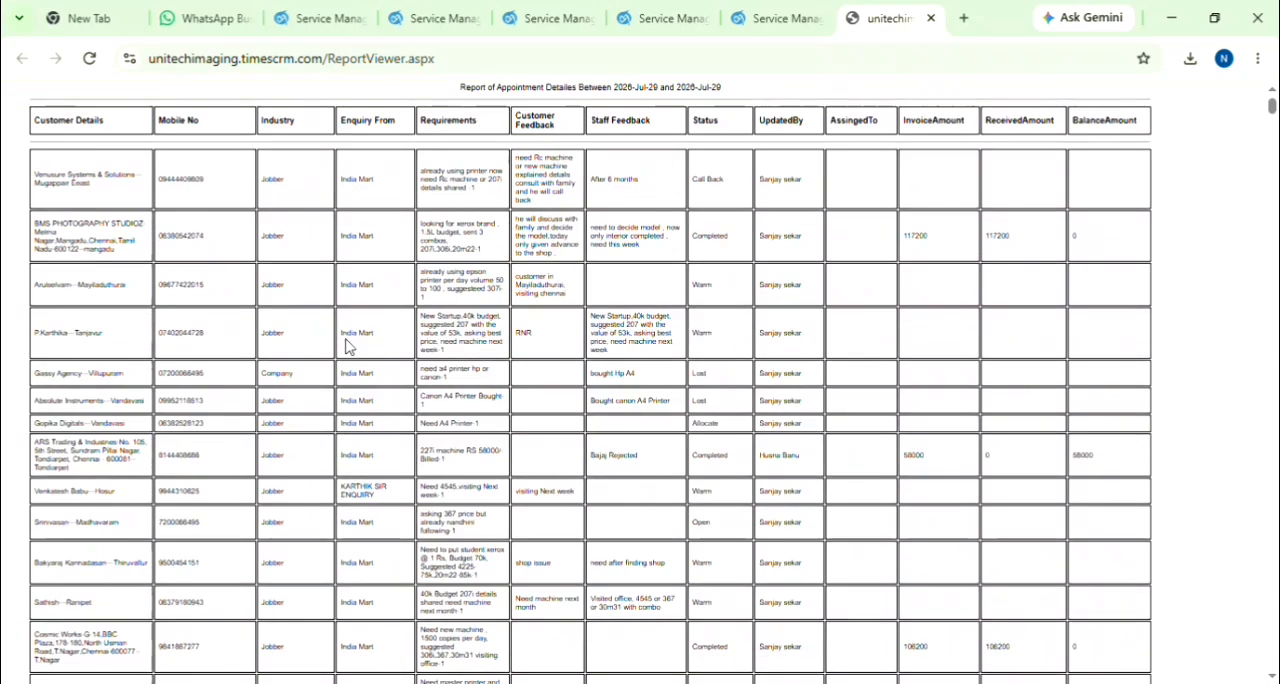
pyautogui.click(931, 18)
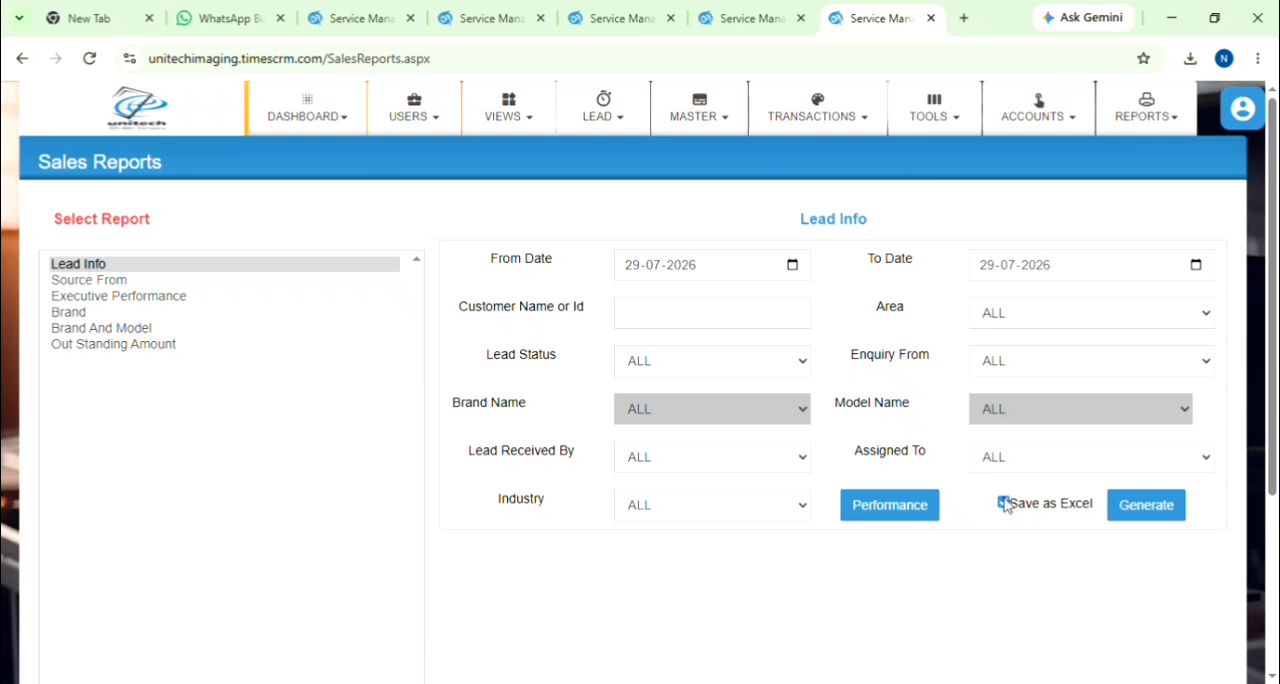
# Step: Open the sales revenue report and search it for 16-07-2026 to 29-07-2026
pyautogui.click(22, 58)
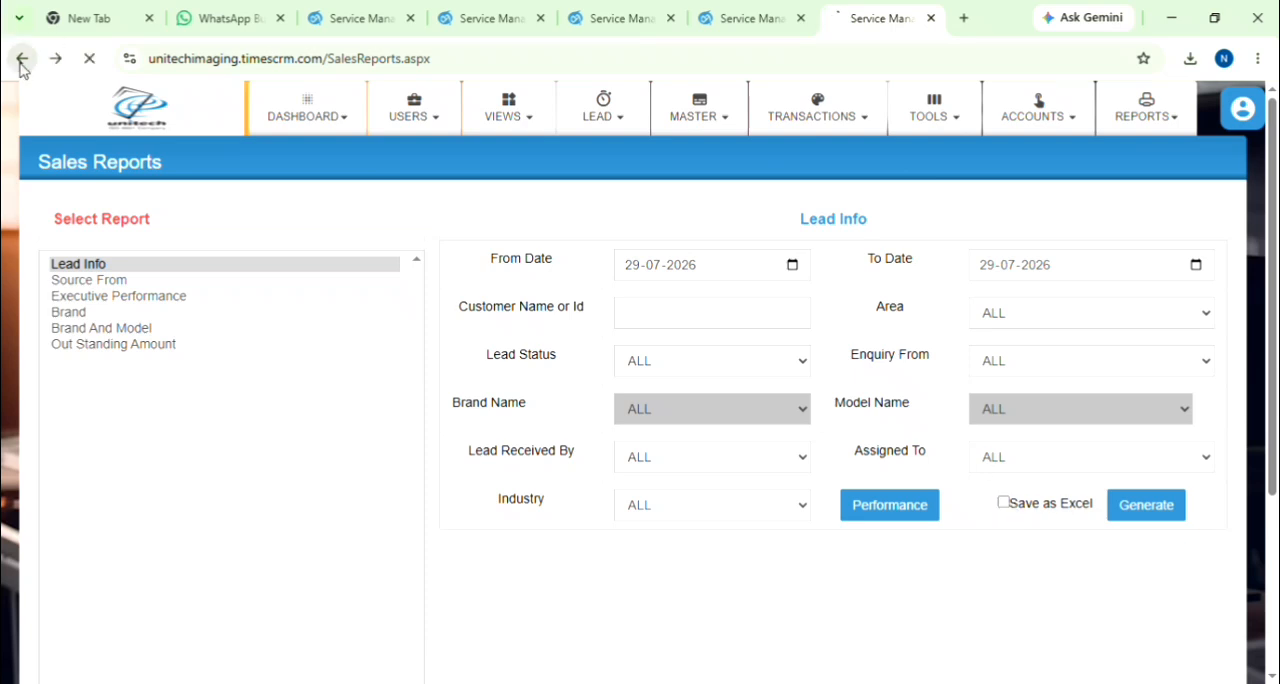
pyautogui.scroll(2, 737, 365)
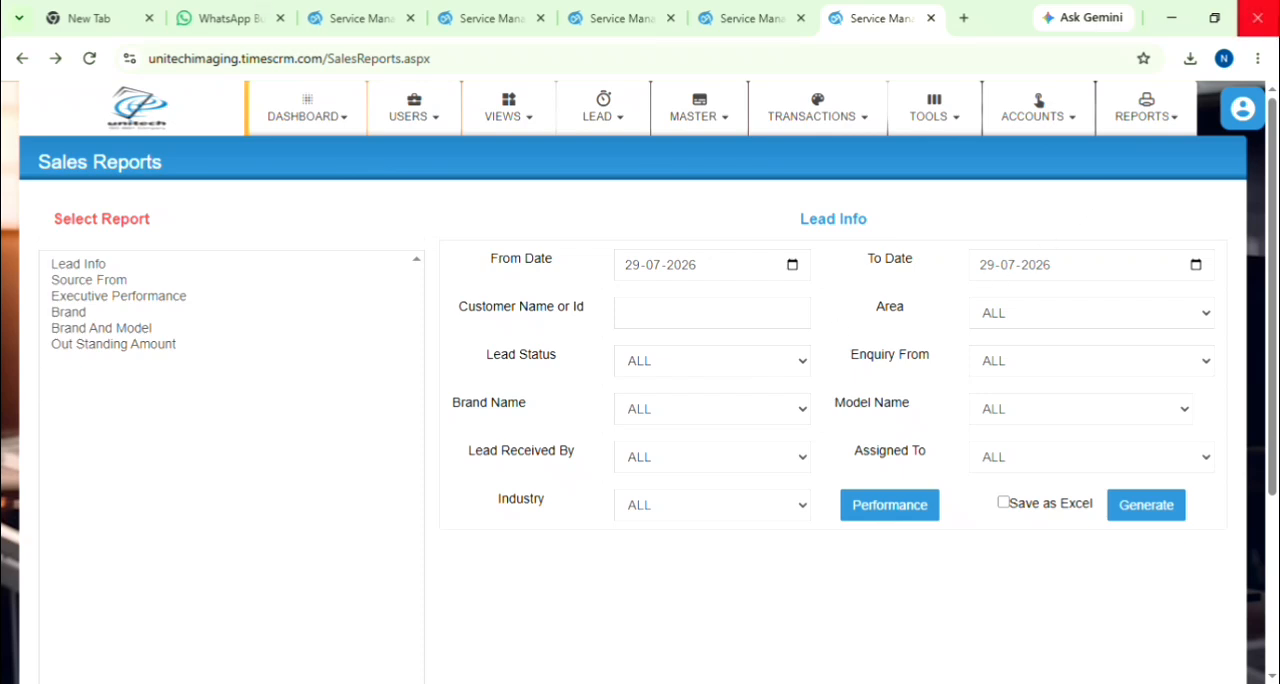
pyautogui.click(1188, 125)
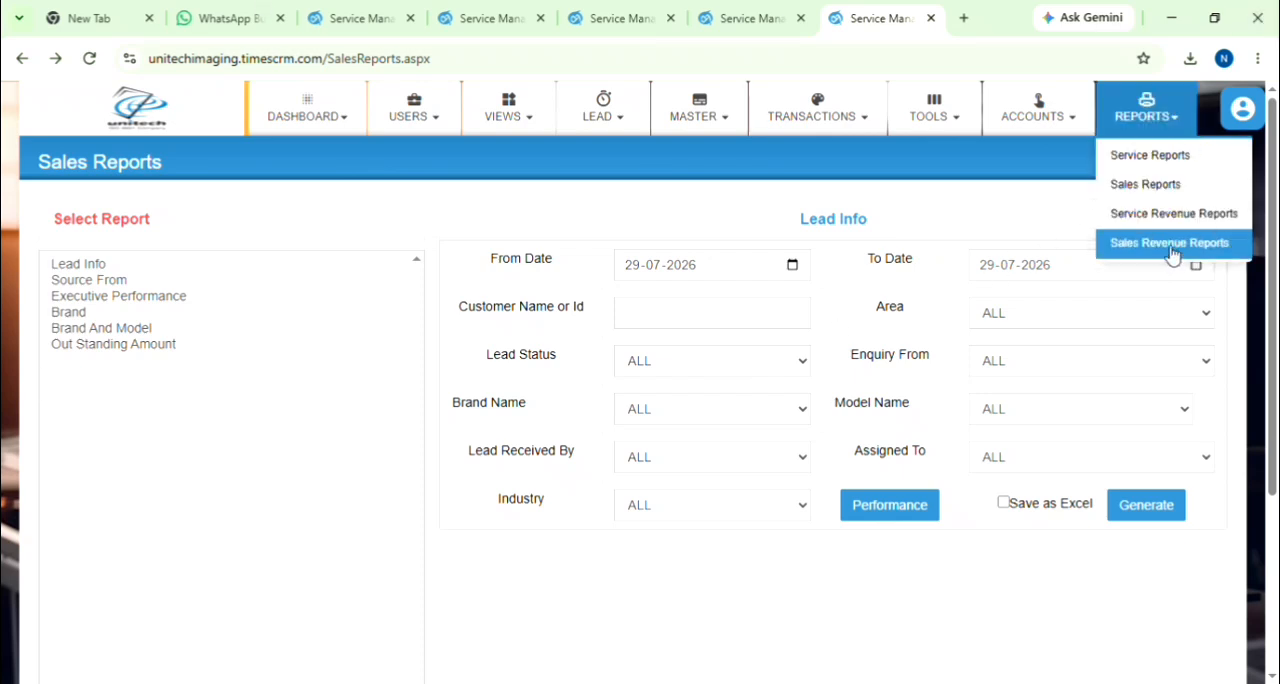
pyautogui.click(1125, 250)
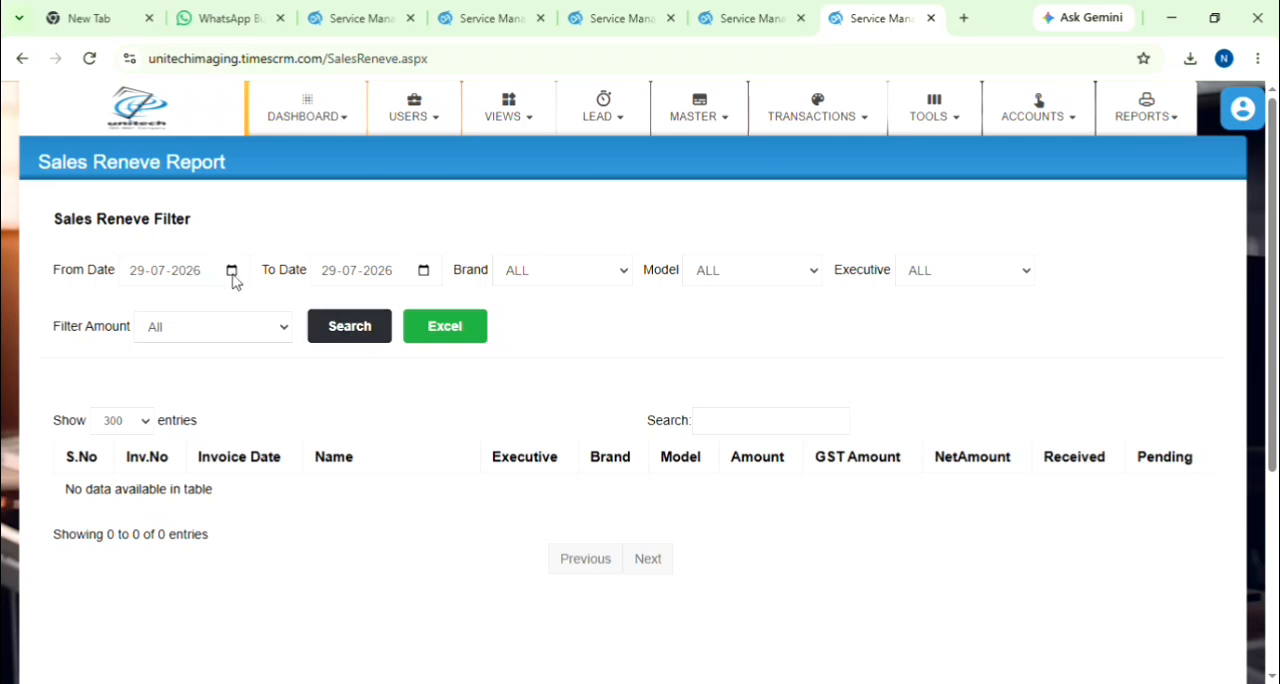
pyautogui.click(218, 441)
pyautogui.click(359, 334)
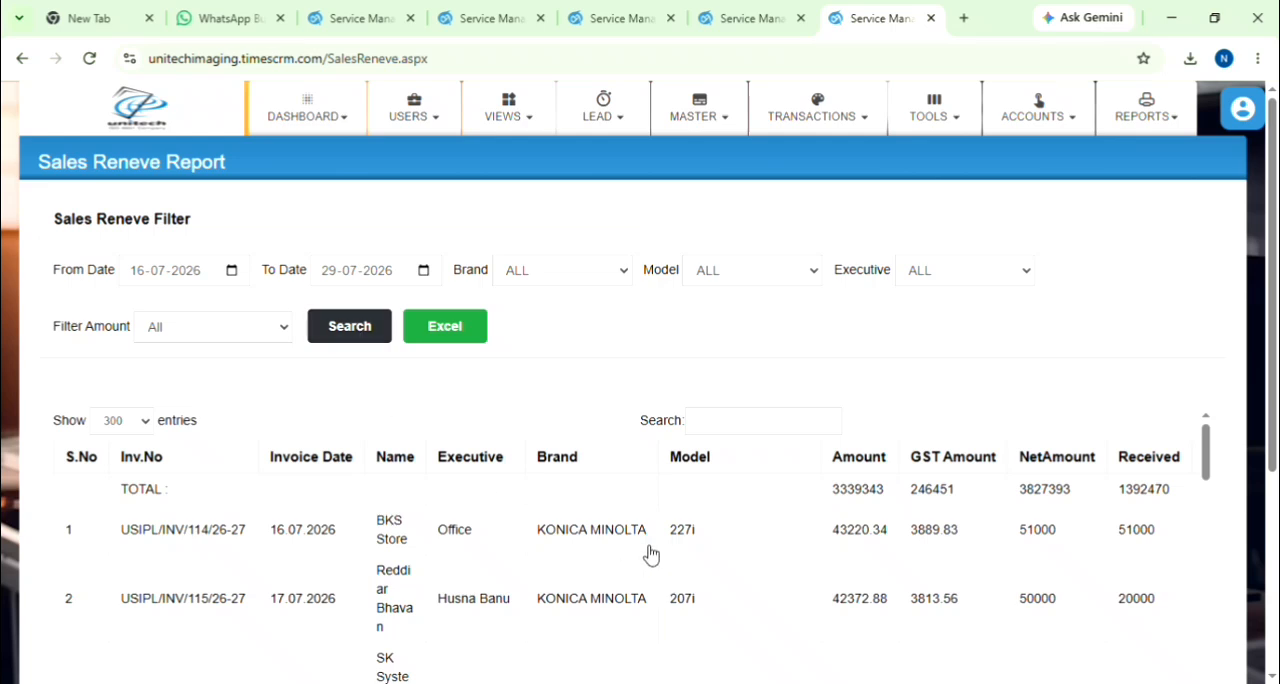
# Step: Look over the sales revenue rows and the brand and model filter choices, leaving both filters at ALL
pyautogui.scroll(-5, 623, 520)
pyautogui.scroll(6, 623, 523)
pyautogui.click(608, 280)
pyautogui.click(806, 272)
pyautogui.click(806, 440)
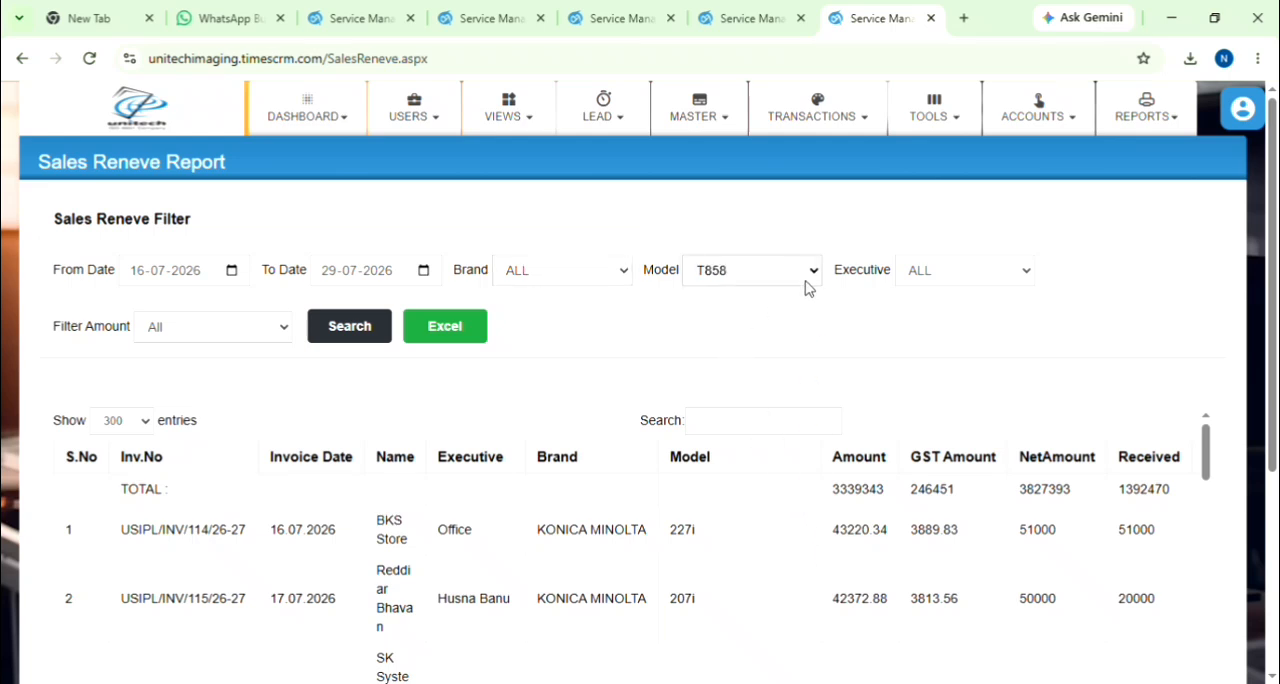
pyautogui.click(738, 302)
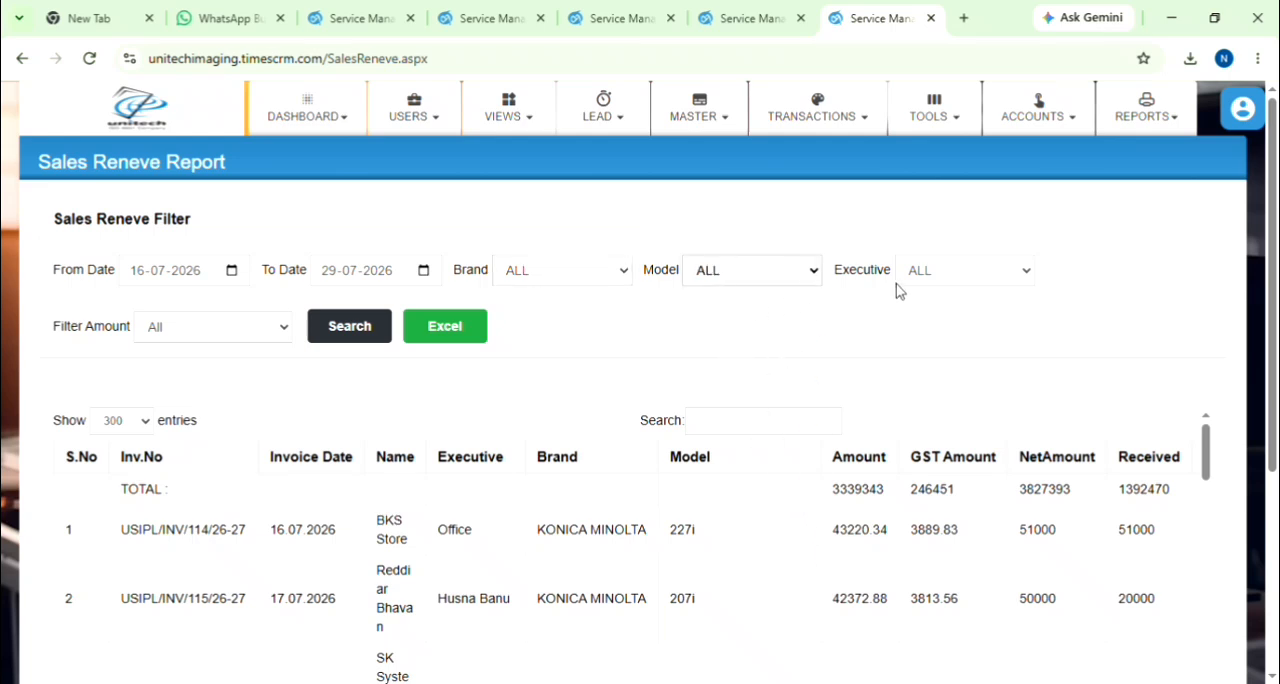
# Step: Filter the sales revenue report by the executive Office and look through the listed invoices
pyautogui.click(1025, 274)
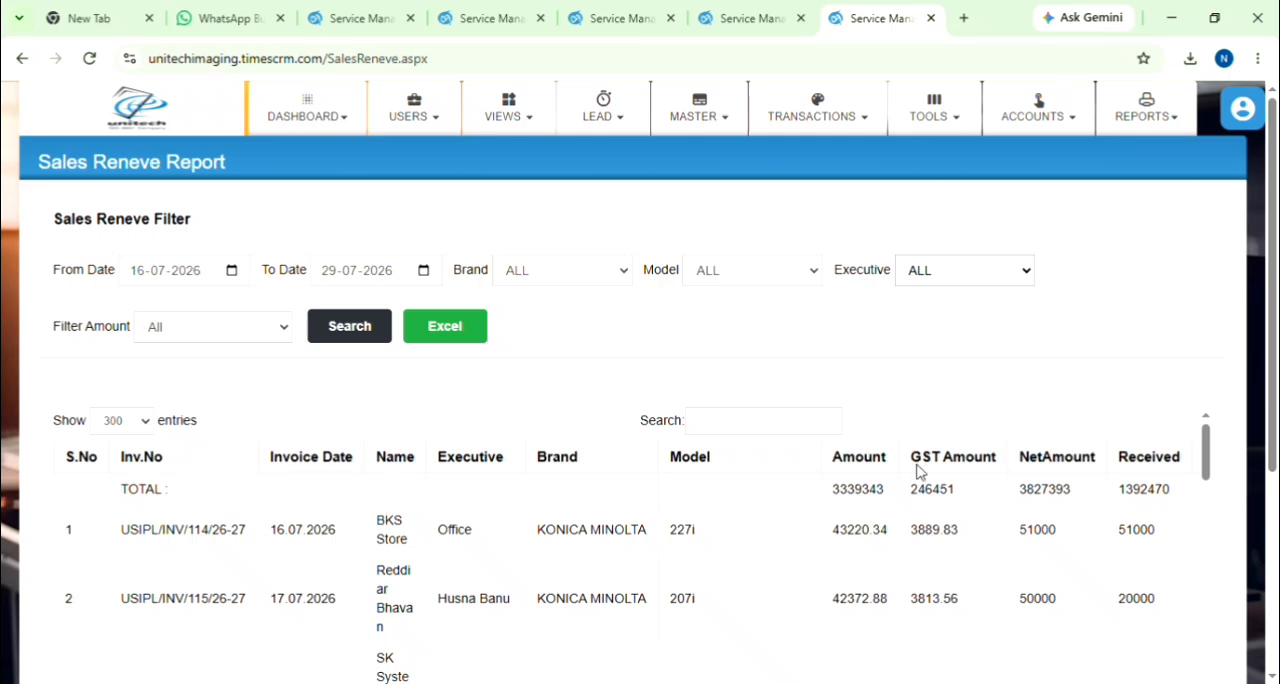
pyautogui.press('Down')
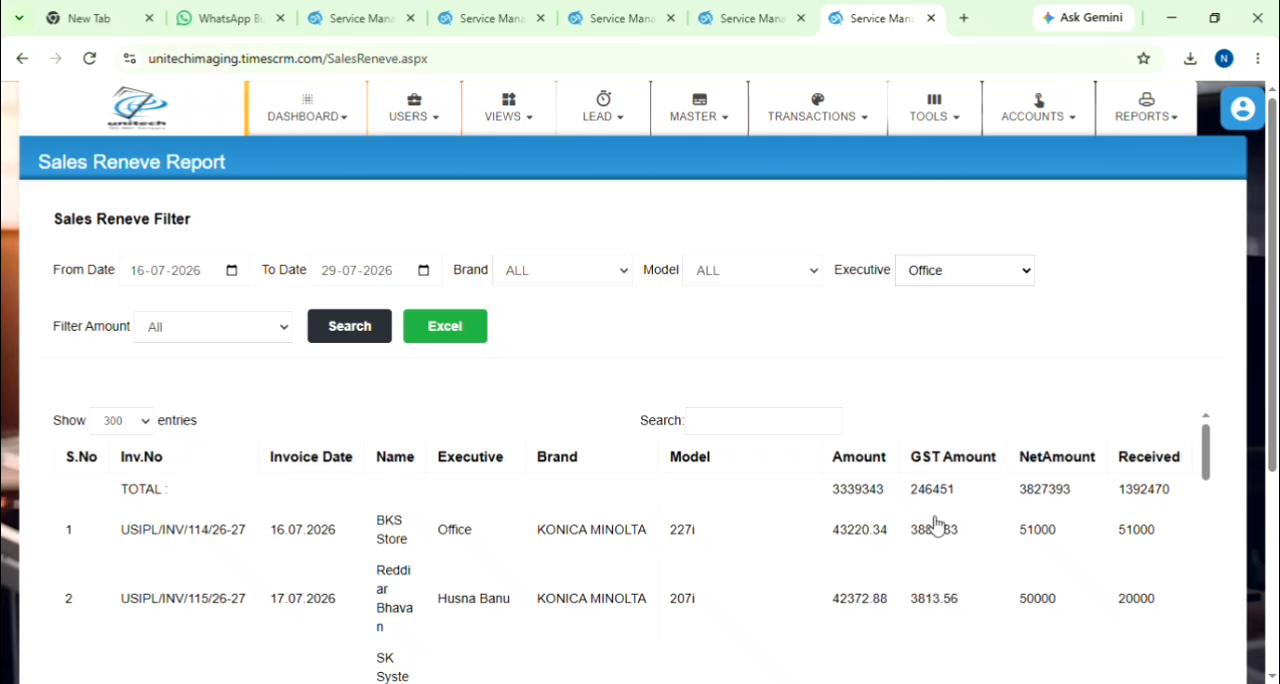
pyautogui.click(378, 334)
pyautogui.scroll(-5, 480, 574)
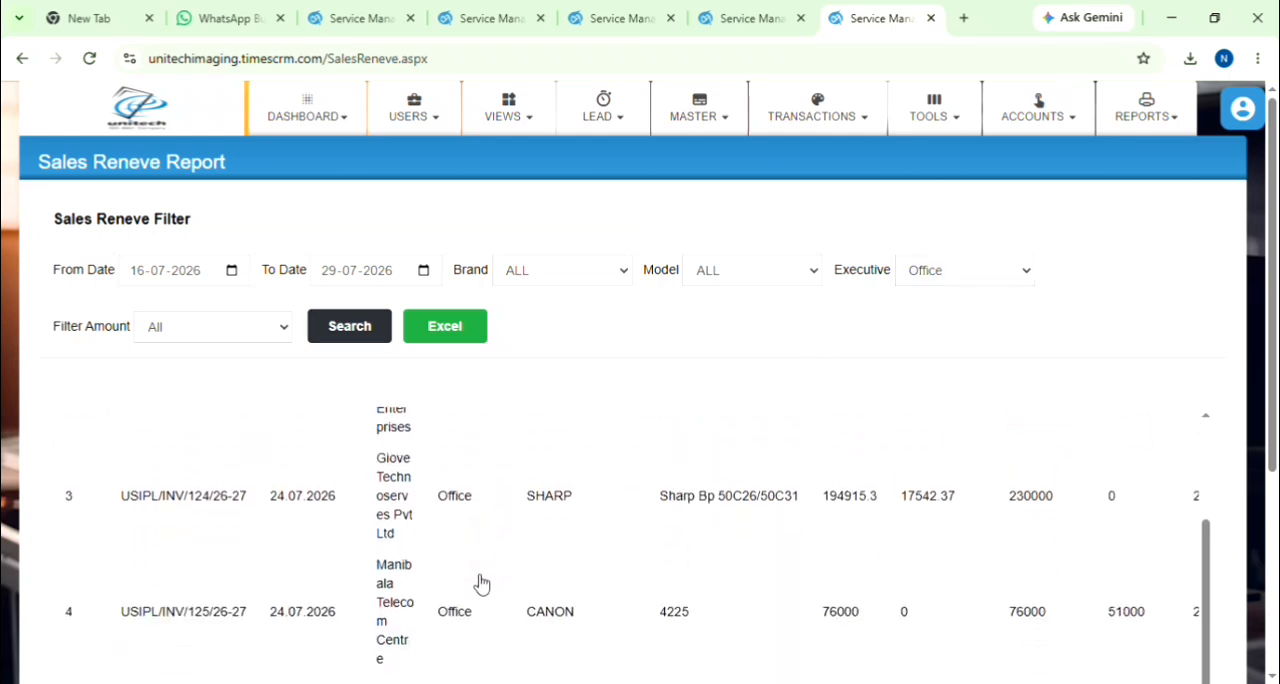
pyautogui.scroll(-1, 480, 586)
pyautogui.scroll(10, 478, 580)
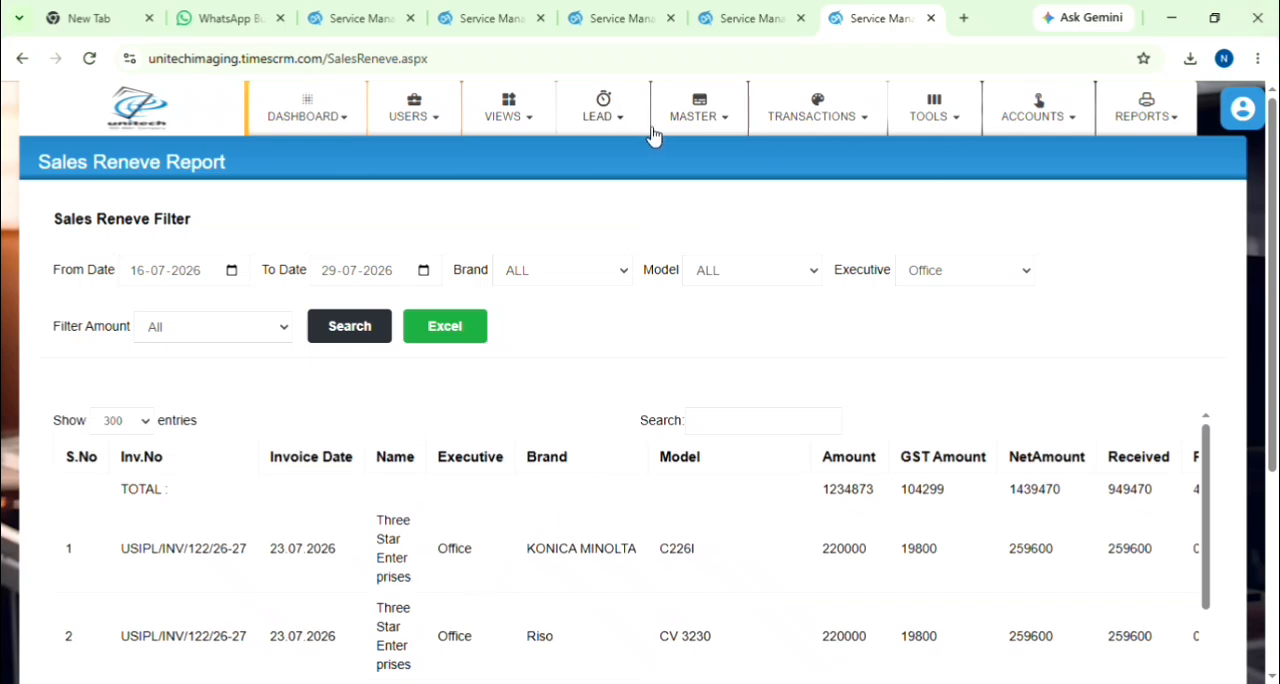
# Step: Return to the browser tab with the allocated leads and open the Lead View page with the customer filter there
pyautogui.click(636, 16)
pyautogui.click(720, 18)
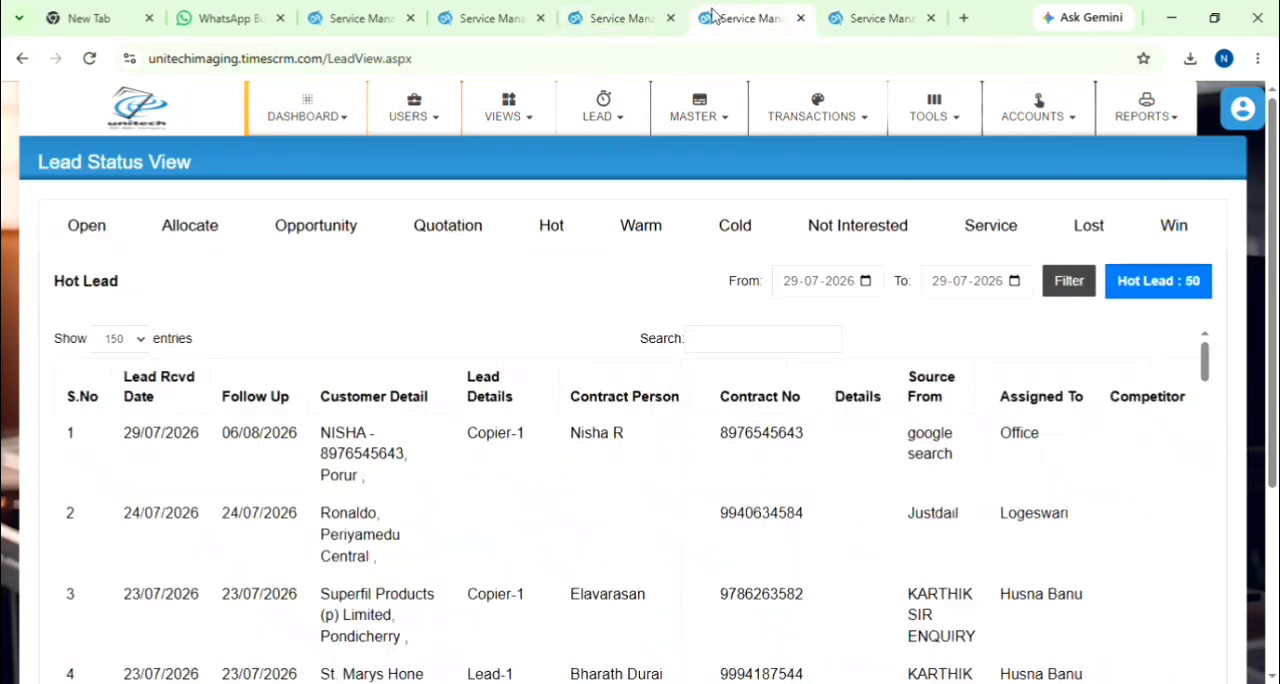
pyautogui.click(345, 18)
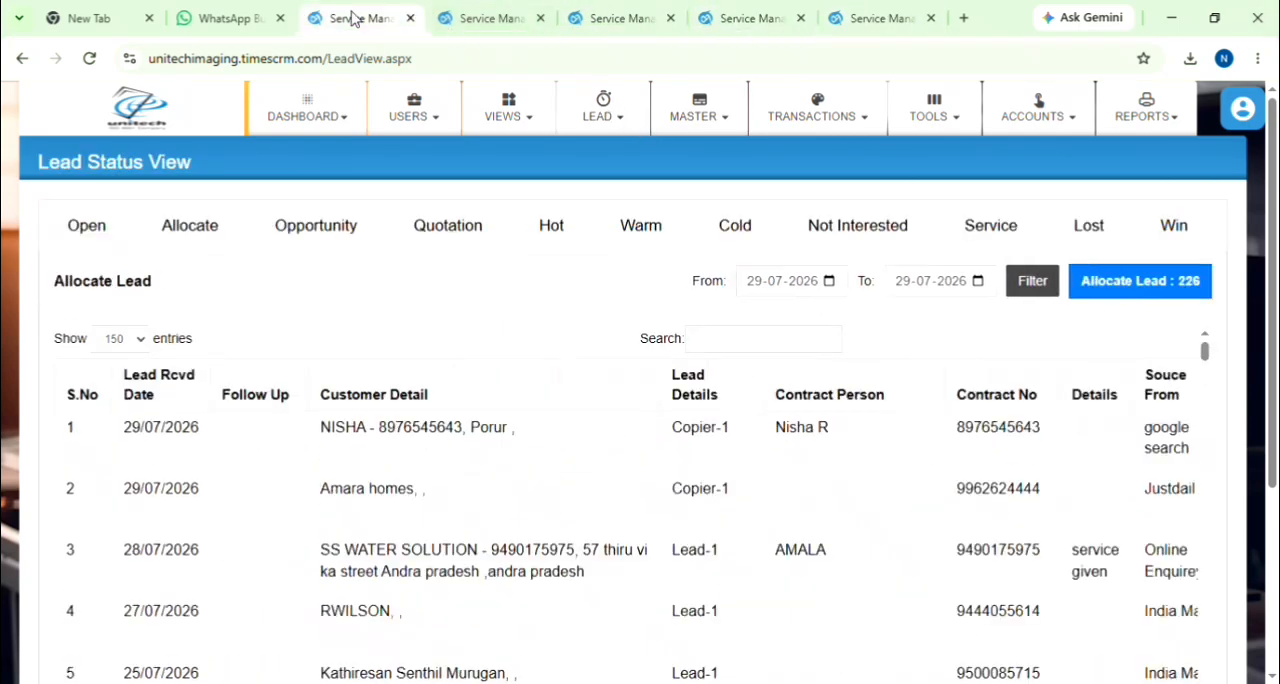
pyautogui.click(601, 130)
pyautogui.click(588, 254)
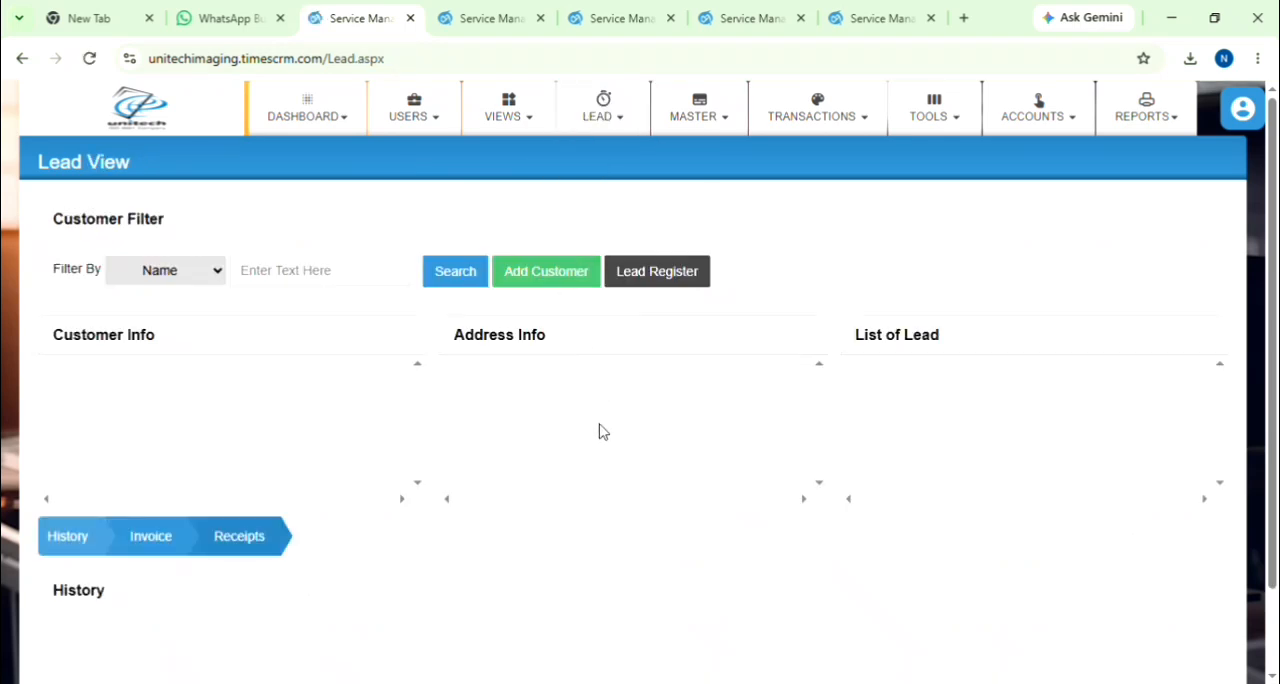